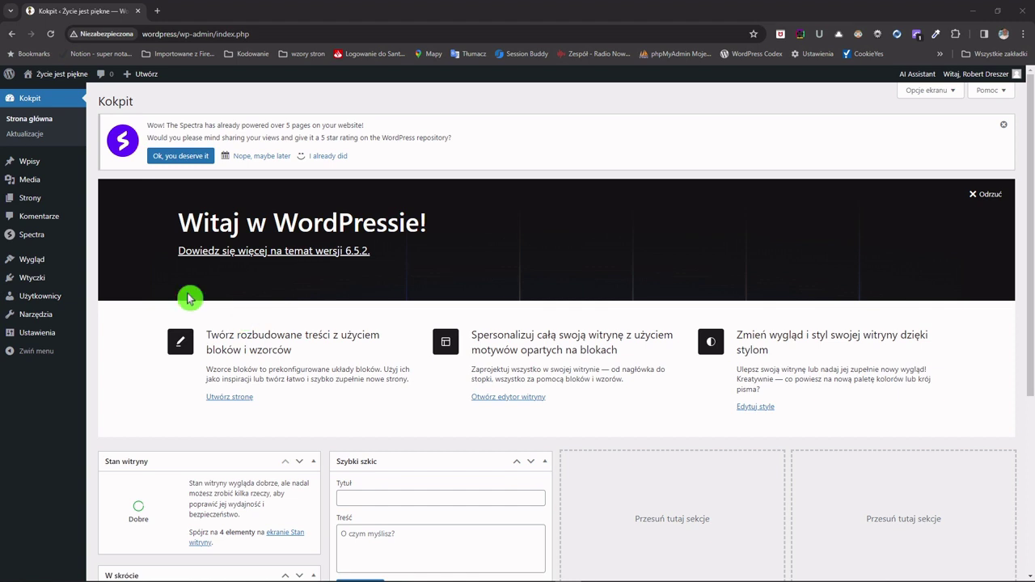
Create a new "Główna strona bloga" template in the site editor
{"action": "mouse_move", "coordinate": [23, 262]}
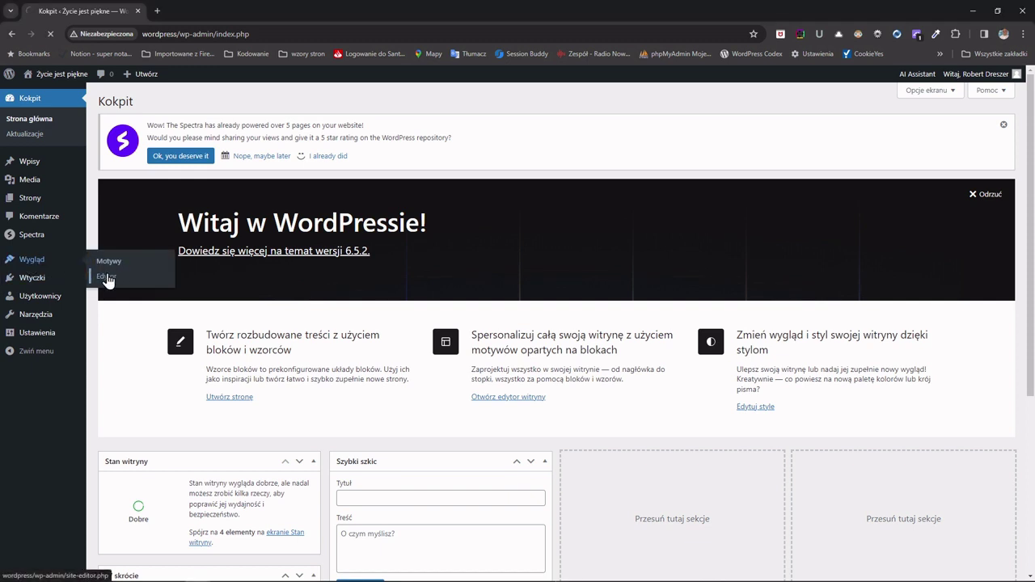
{"action": "left_click", "coordinate": [106, 277]}
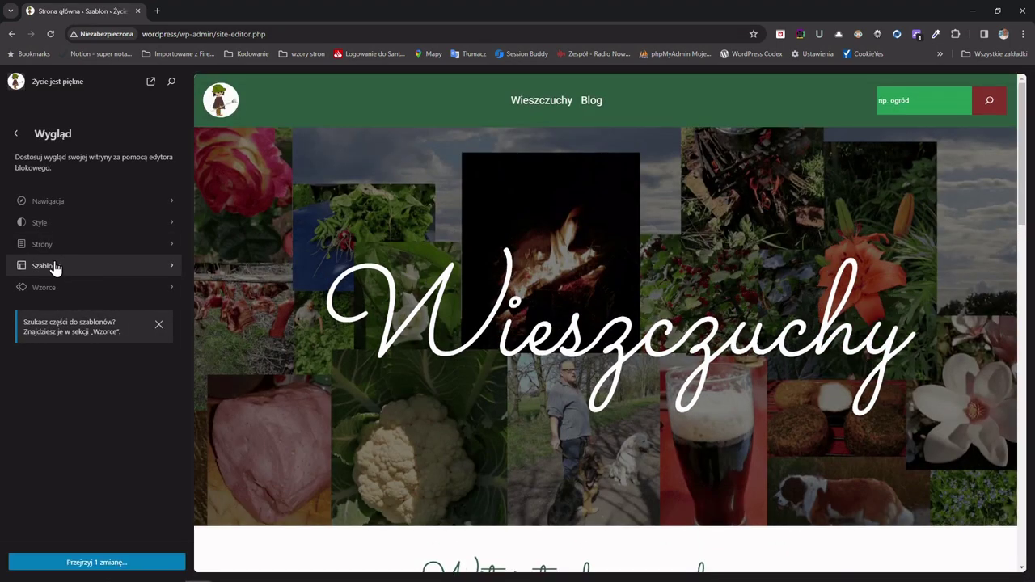
{"action": "left_click", "coordinate": [57, 265]}
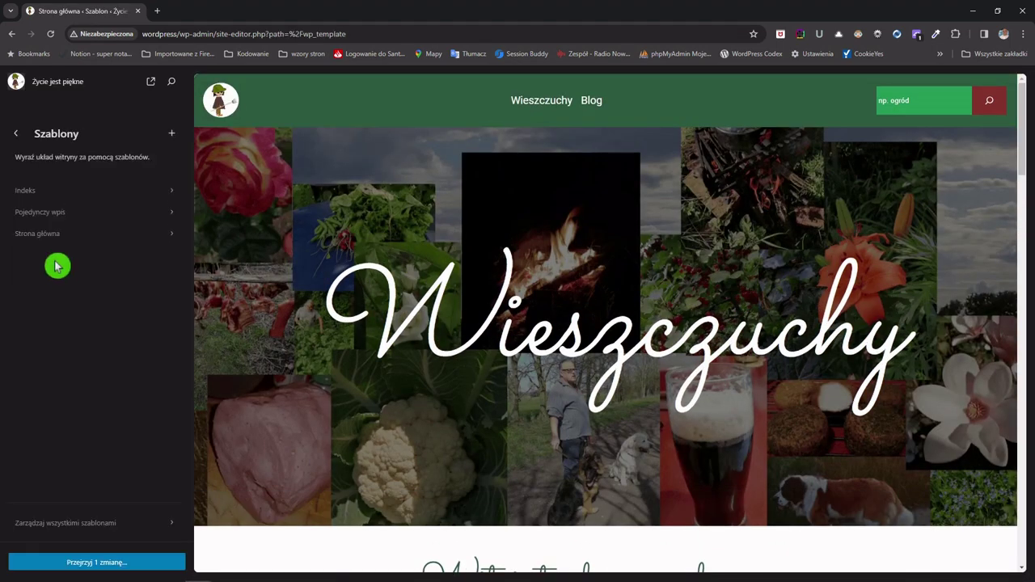
{"action": "left_click", "coordinate": [171, 132]}
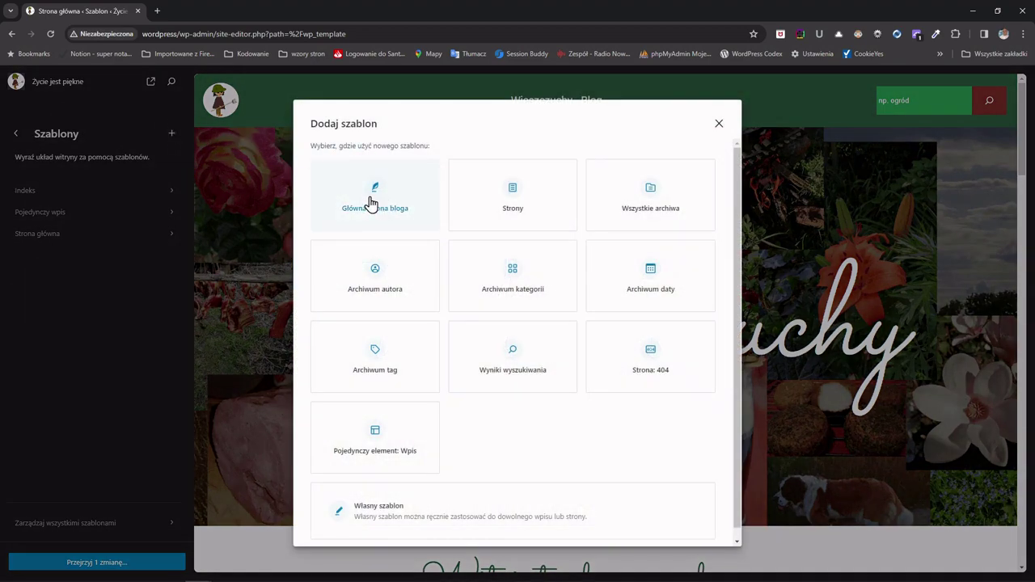
{"action": "left_click", "coordinate": [371, 202]}
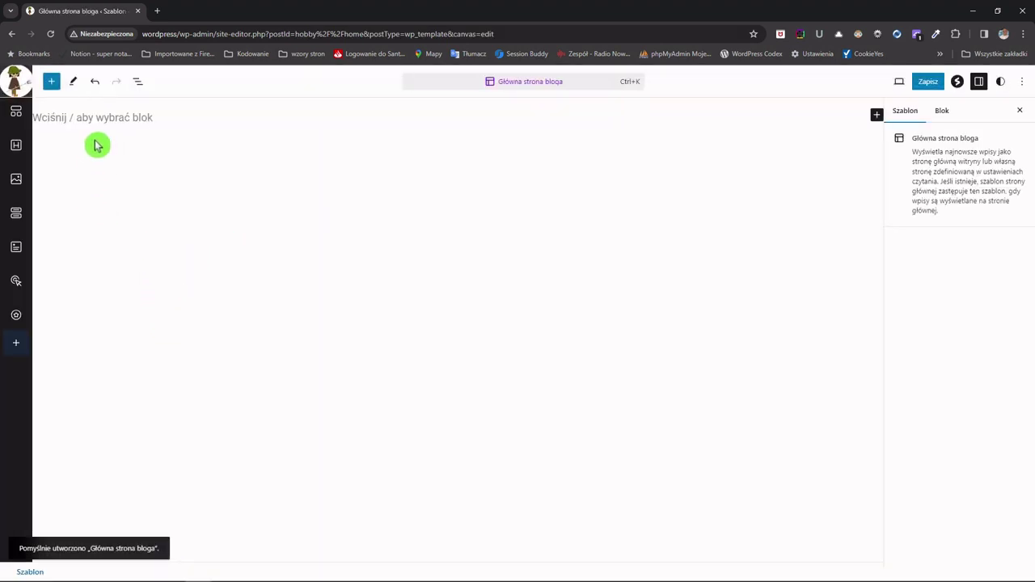
Show the block list view and insert a Grupa block with the single-container layout into the empty template
{"action": "left_click", "coordinate": [138, 82]}
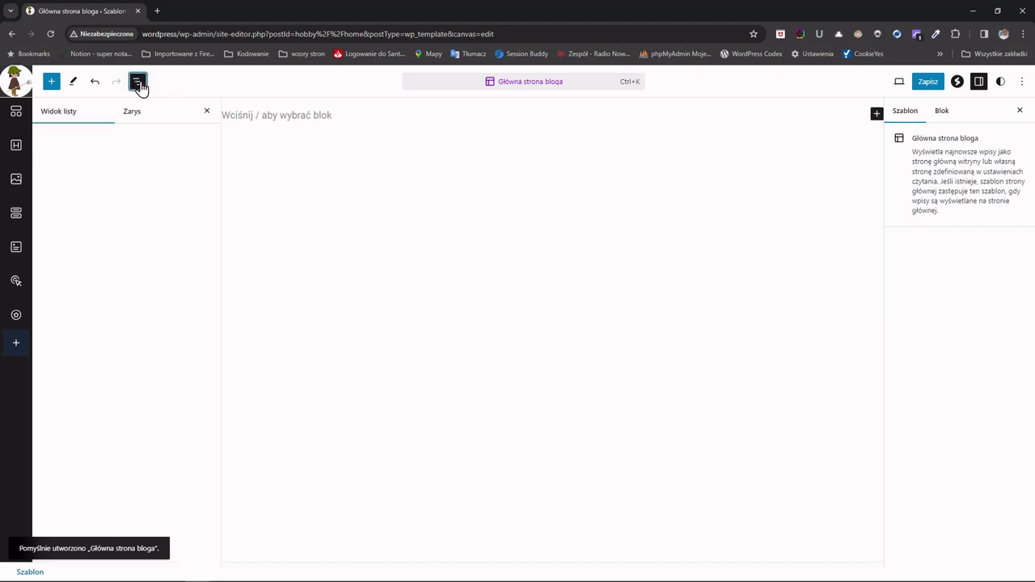
{"action": "left_click", "coordinate": [298, 115]}
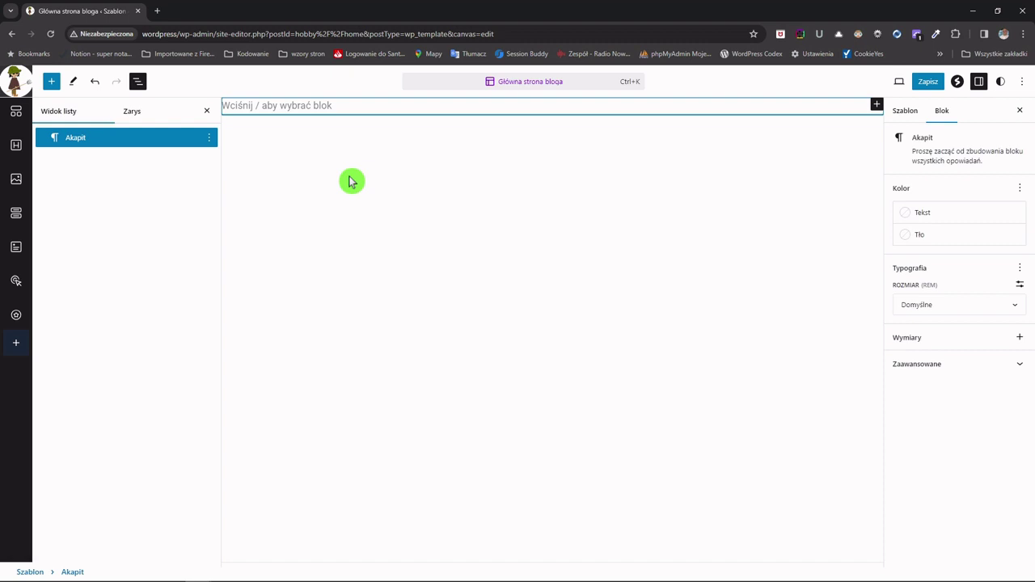
{"action": "type", "text": "/gru"}
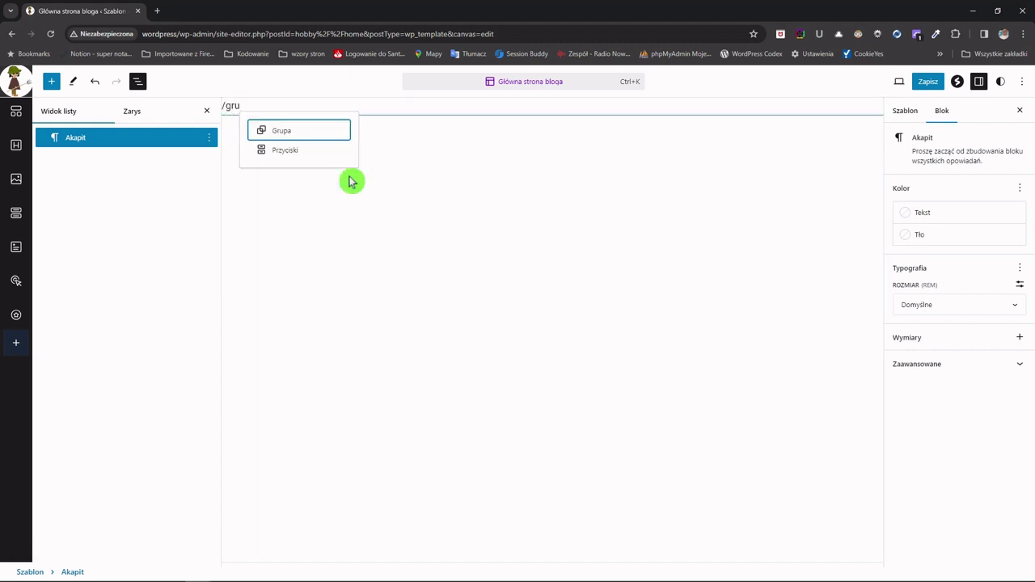
{"action": "key", "text": "Return"}
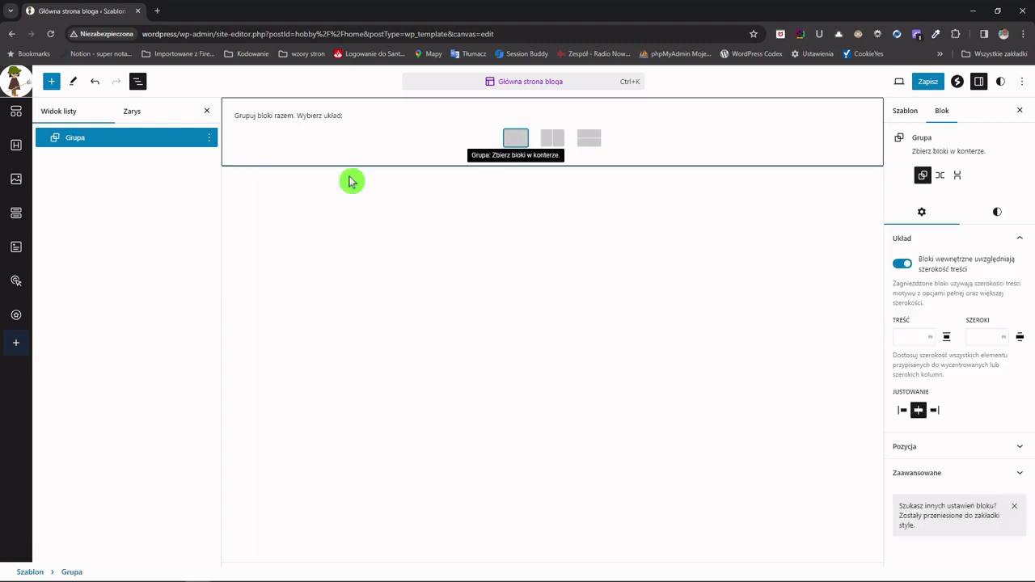
{"action": "key", "text": "Return"}
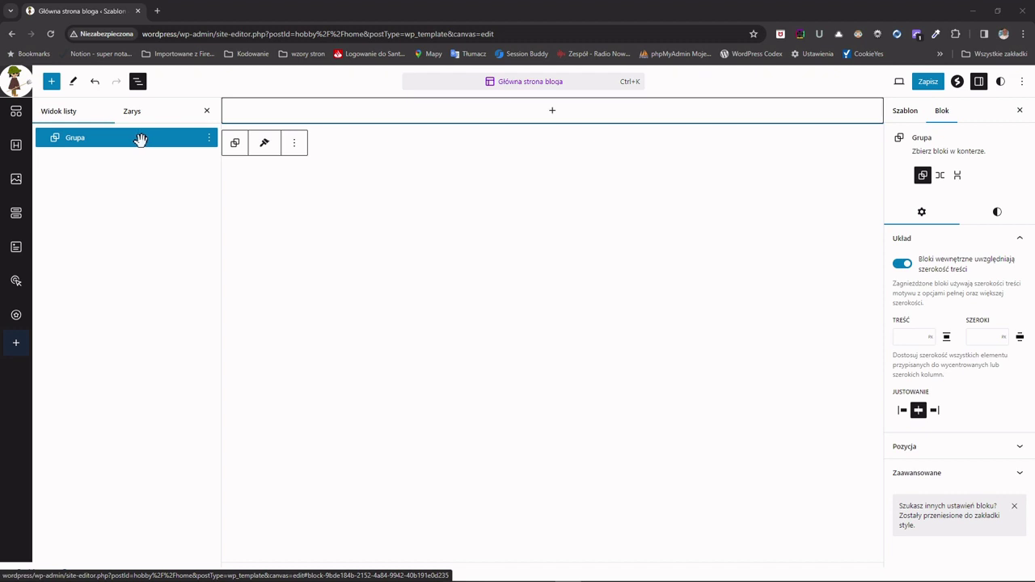
Set the group's HTML element to <main> in its advanced settings
{"action": "left_click", "coordinate": [1010, 474]}
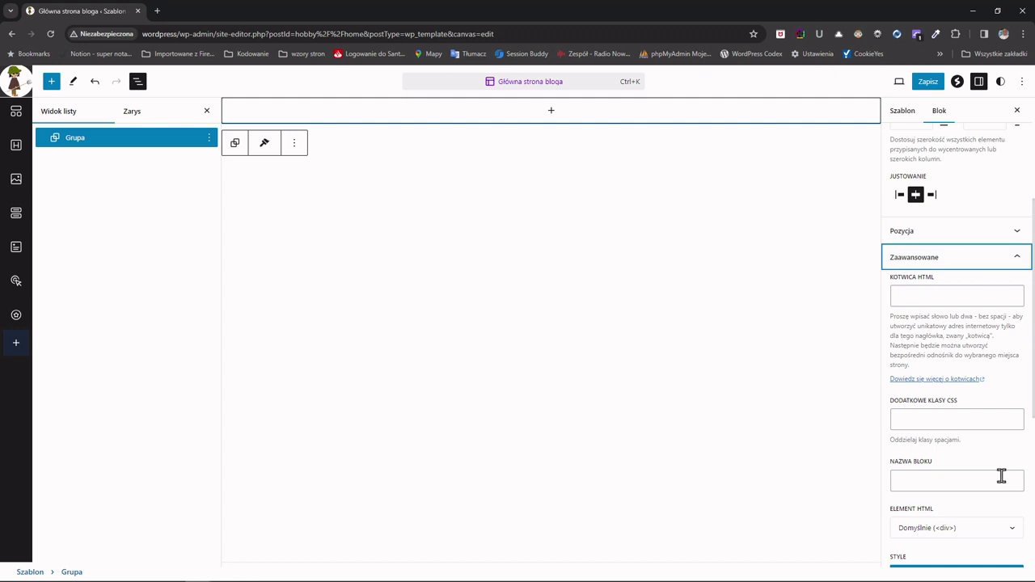
{"action": "scroll", "coordinate": [999, 465], "scroll_direction": "down", "scroll_amount": 2}
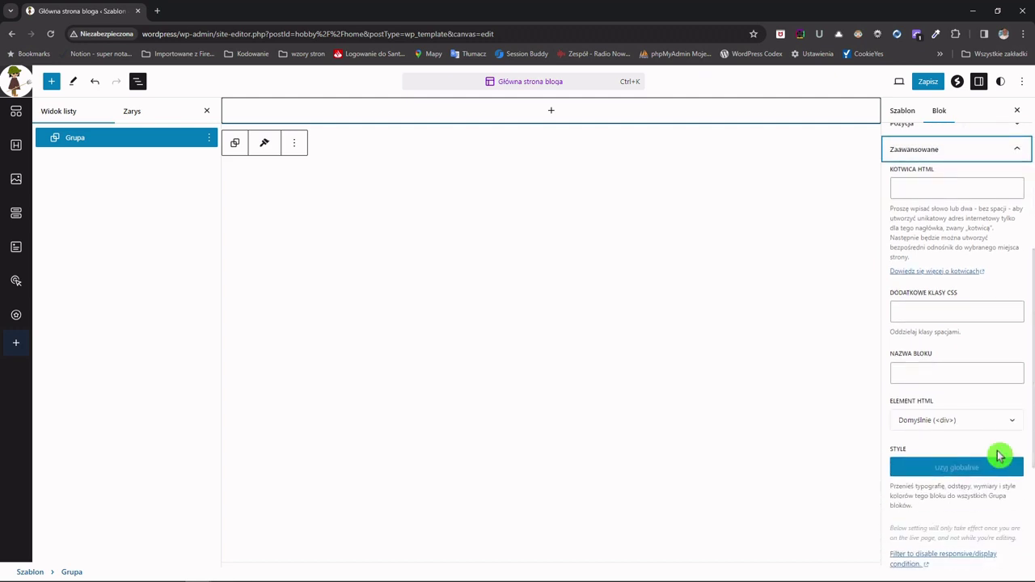
{"action": "left_click", "coordinate": [1009, 428]}
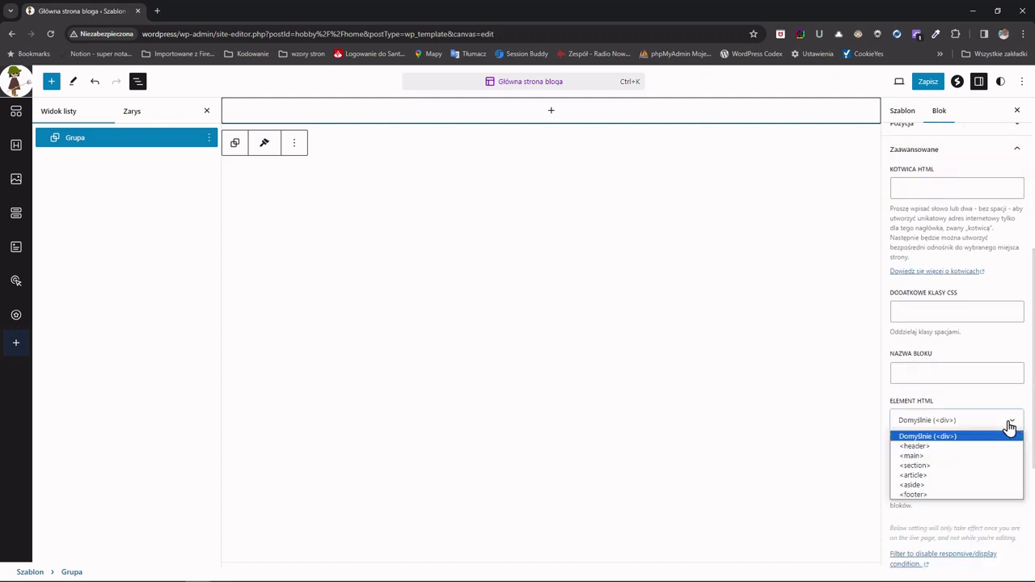
{"action": "left_click", "coordinate": [917, 456]}
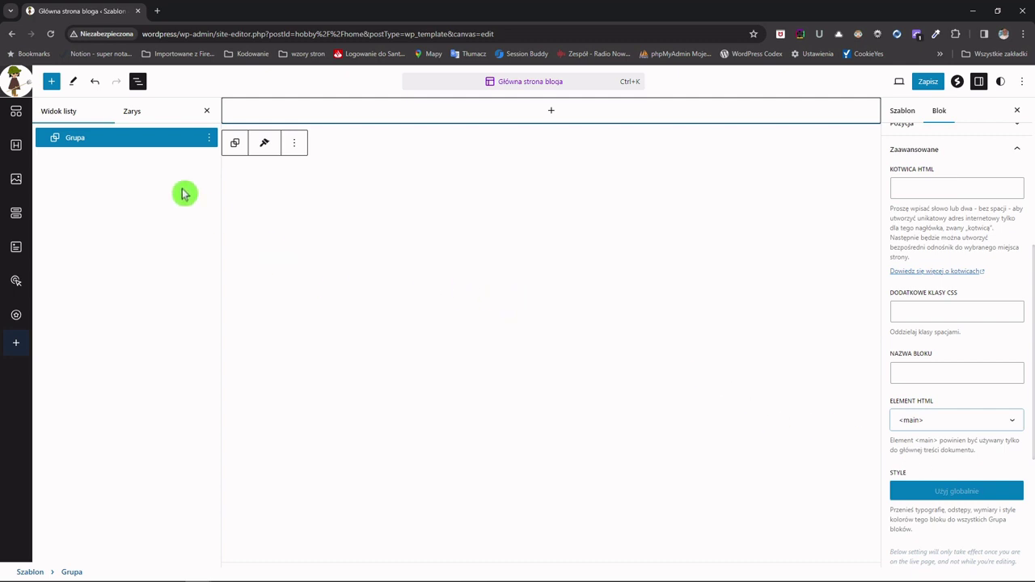
Insert the "Główny header" template part inside the group
{"action": "left_click", "coordinate": [550, 111]}
{"action": "left_click", "coordinate": [547, 131]}
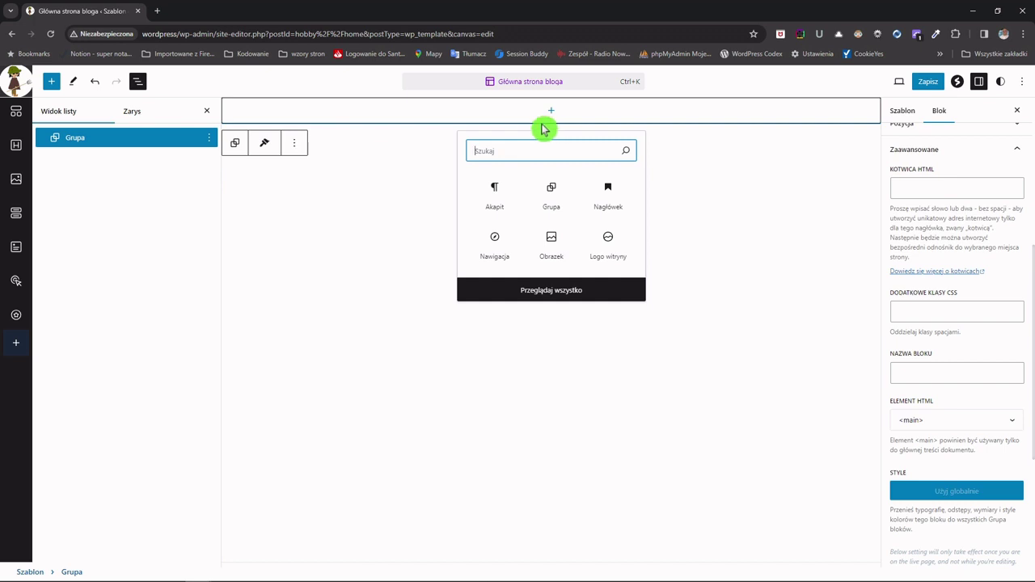
{"action": "type", "text": "head"}
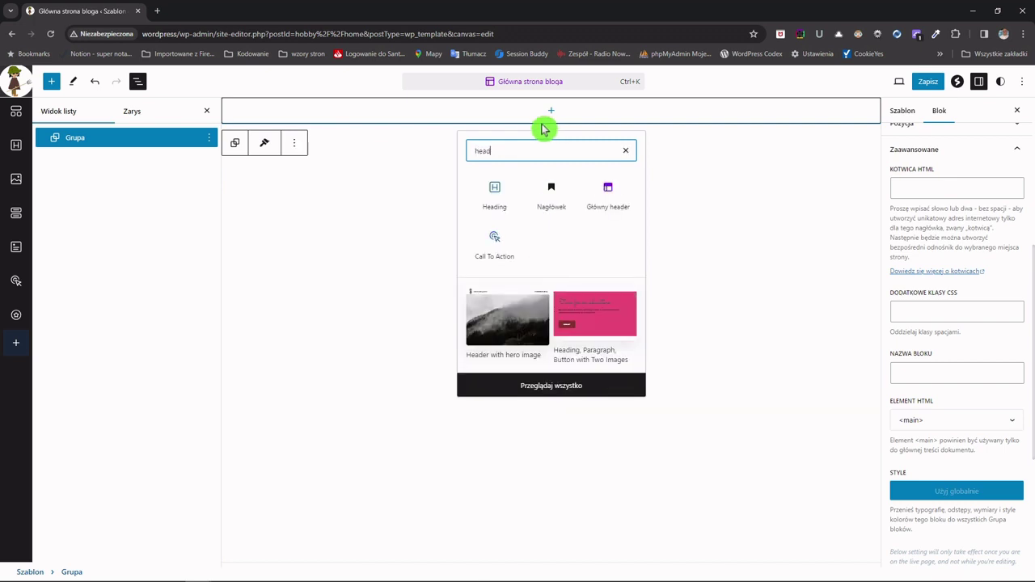
{"action": "left_click", "coordinate": [605, 201]}
{"action": "left_click", "coordinate": [605, 201]}
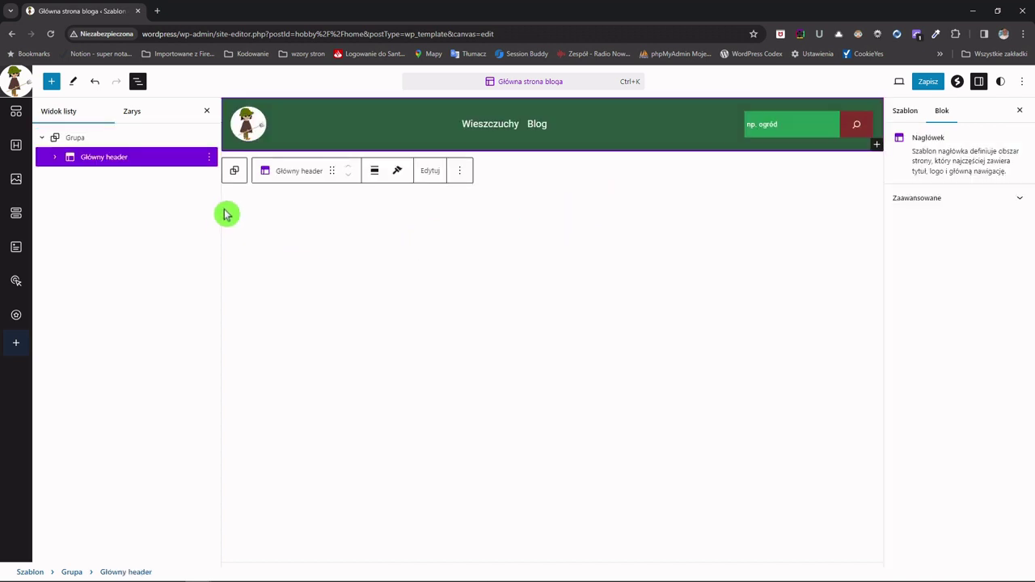
Add the "Główny footer" template part below the header and save the template together with the pending Wieszczuchy page changes
{"action": "left_click", "coordinate": [297, 225]}
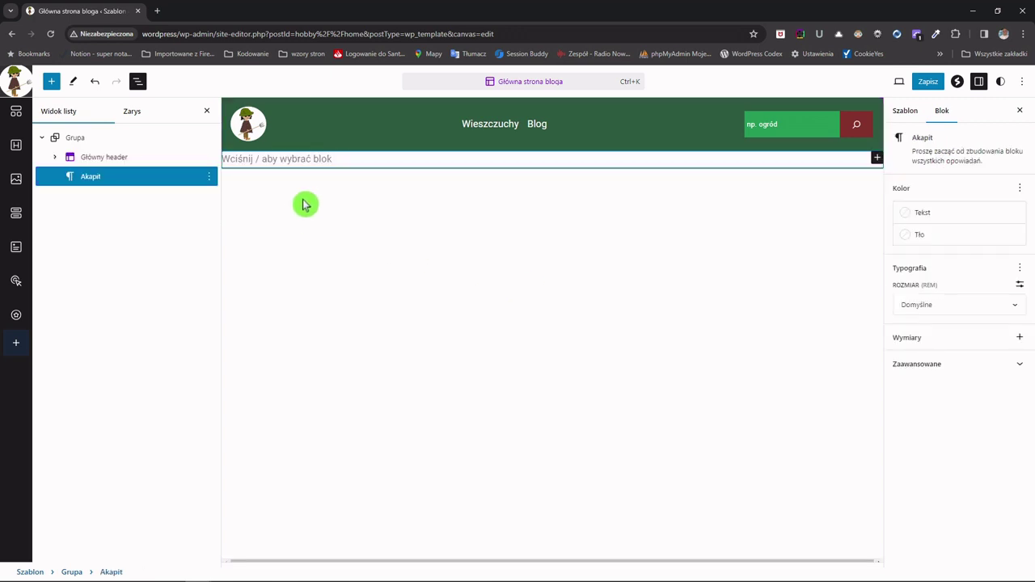
{"action": "type", "text": "/foot"}
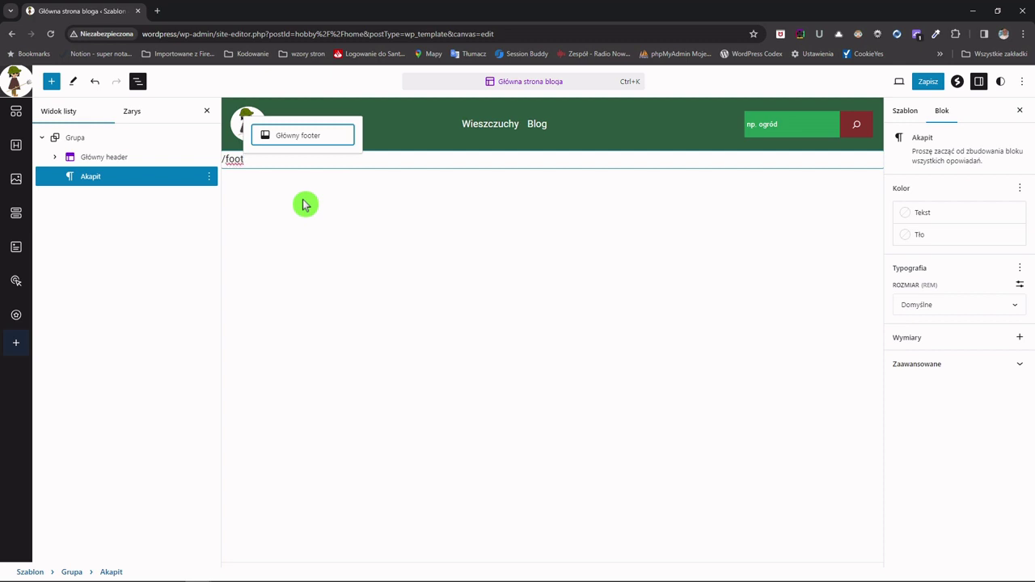
{"action": "left_click", "coordinate": [295, 138]}
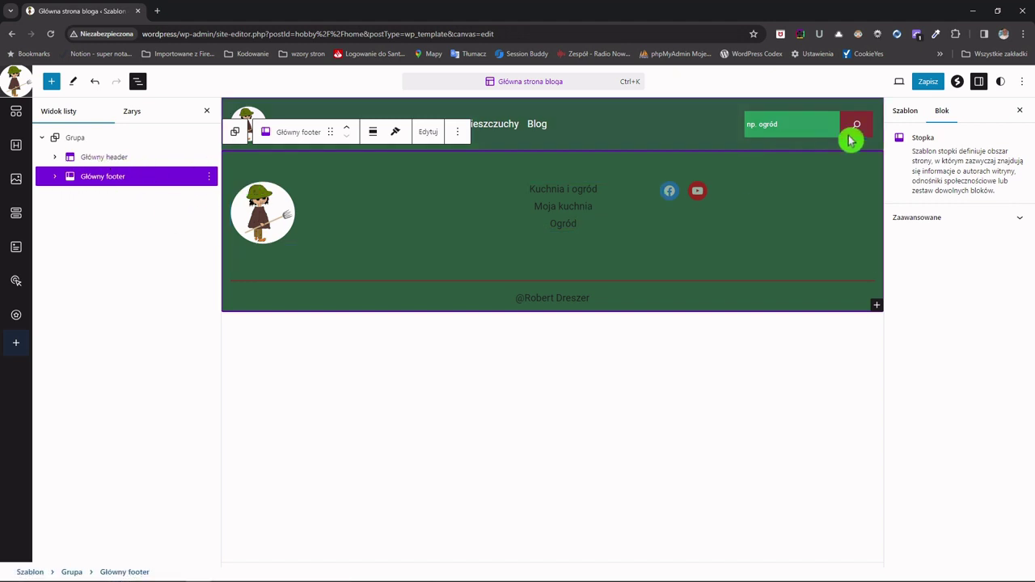
{"action": "left_click", "coordinate": [930, 82]}
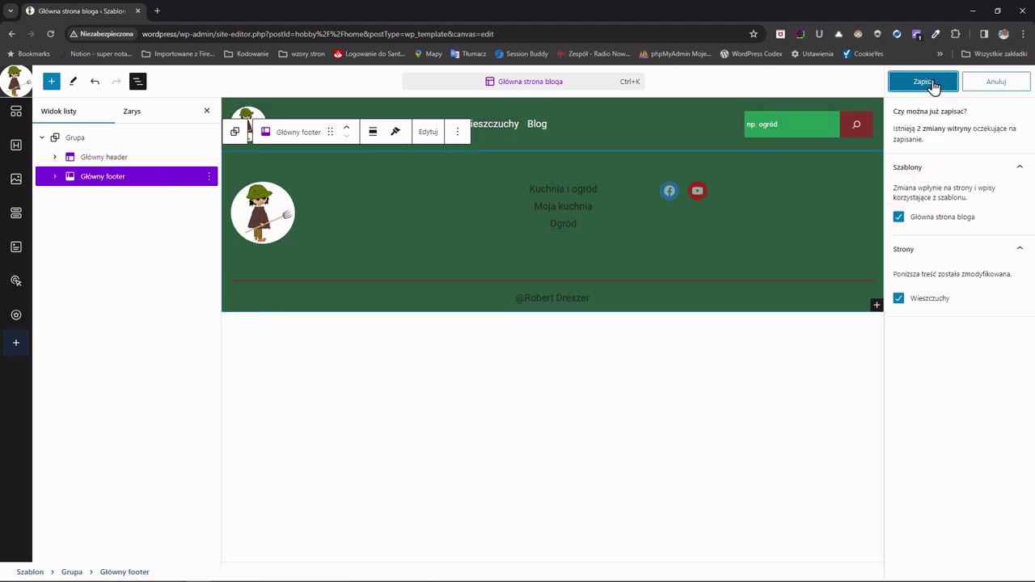
{"action": "left_click", "coordinate": [929, 83]}
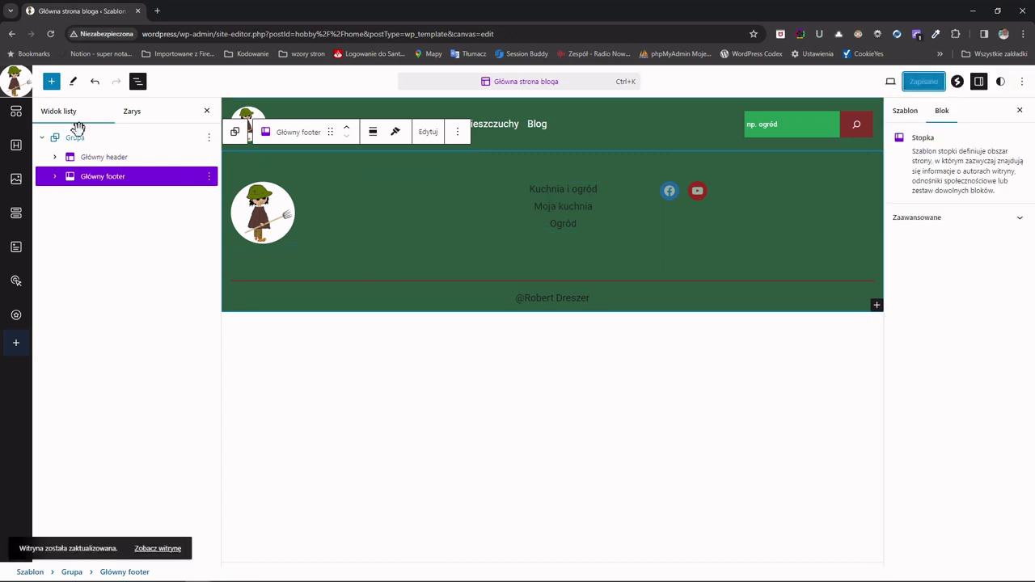
Examine the blog template's title, posts-per-page, discussion and areas settings in its details, and reopen the template for editing
{"action": "left_click", "coordinate": [18, 83]}
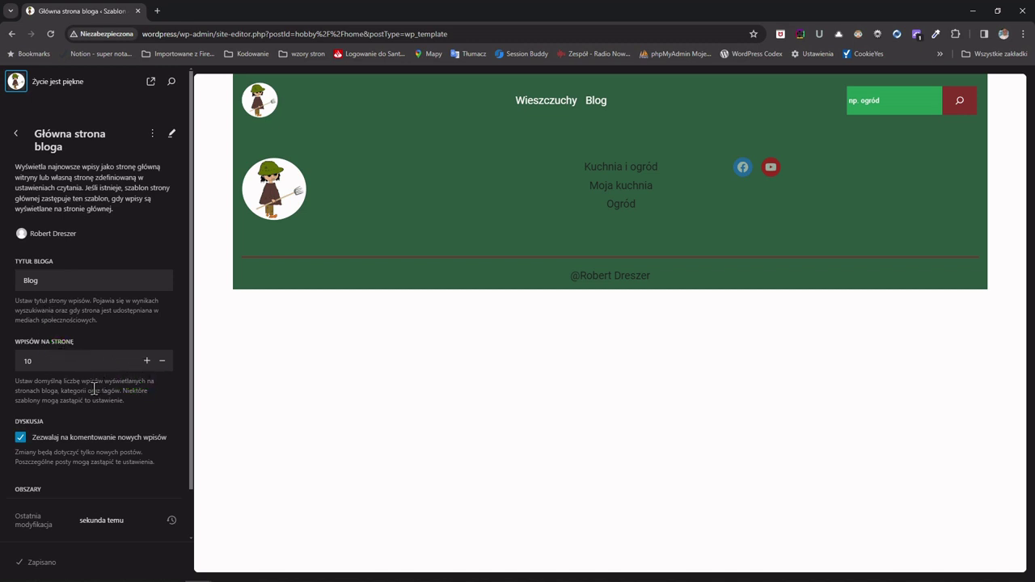
{"action": "left_click", "coordinate": [85, 437]}
{"action": "left_click", "coordinate": [89, 439]}
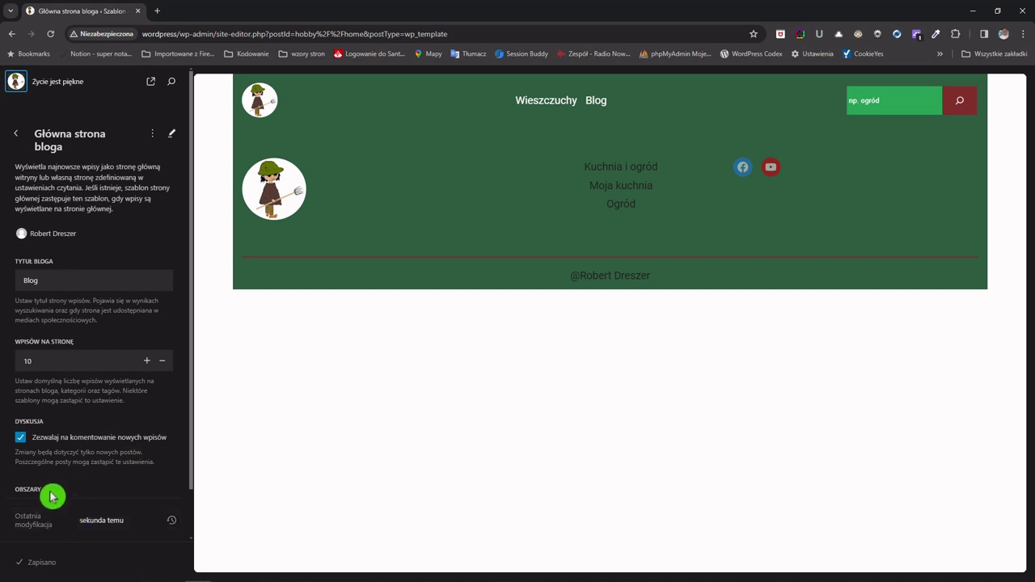
{"action": "left_click", "coordinate": [111, 501]}
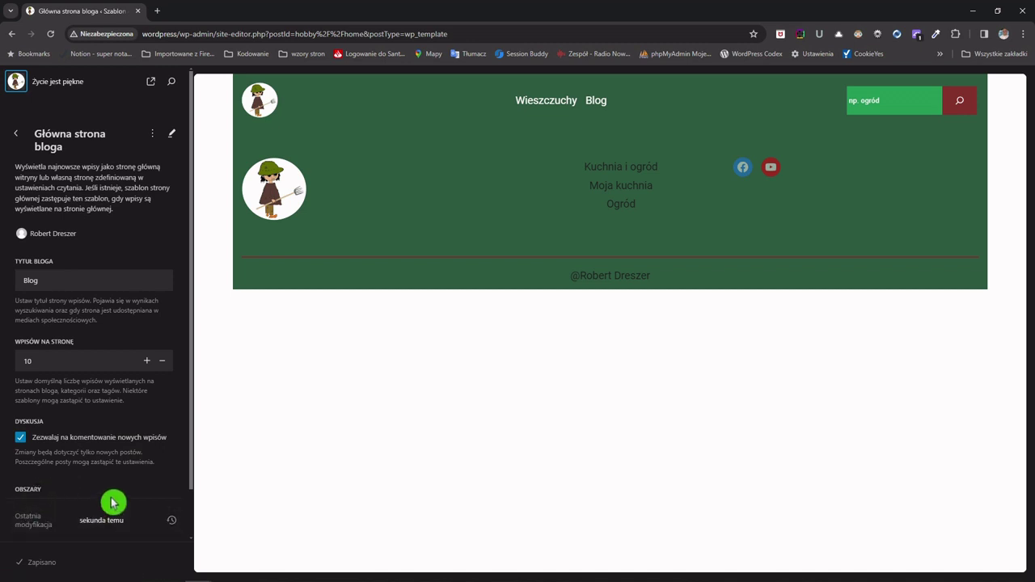
{"action": "left_click", "coordinate": [67, 492]}
{"action": "left_click", "coordinate": [93, 507]}
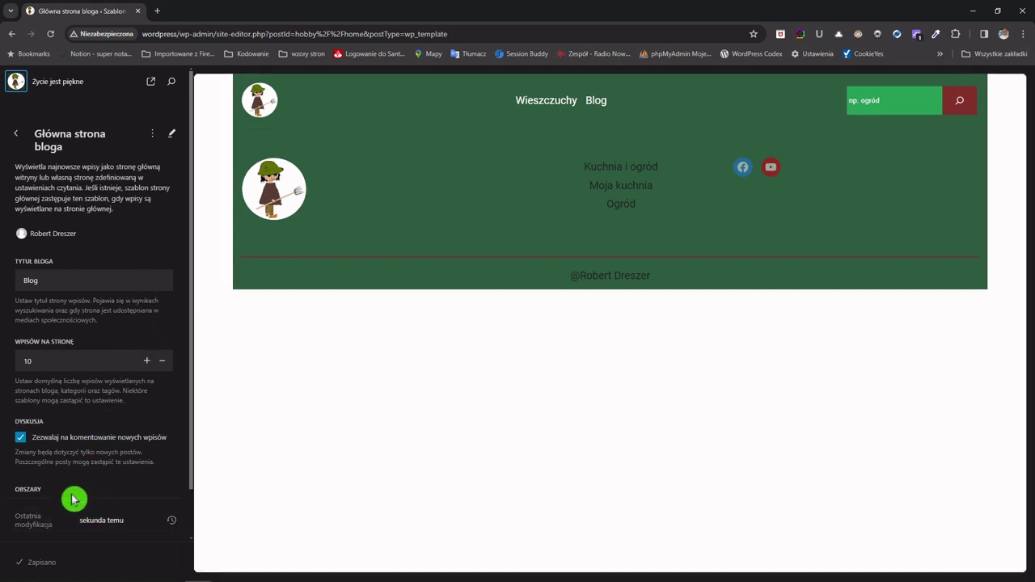
{"action": "left_click", "coordinate": [161, 480]}
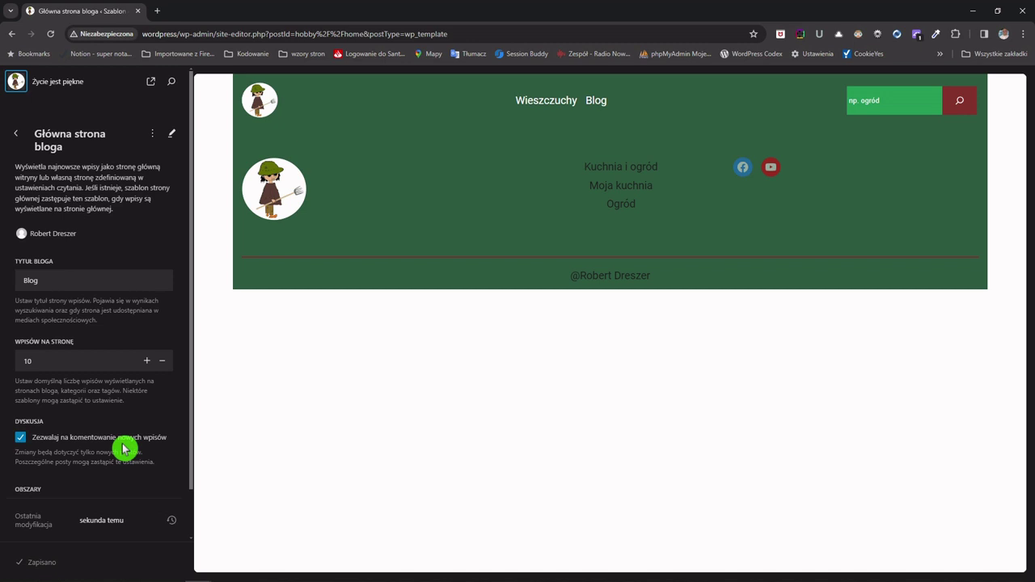
{"action": "left_click", "coordinate": [171, 135]}
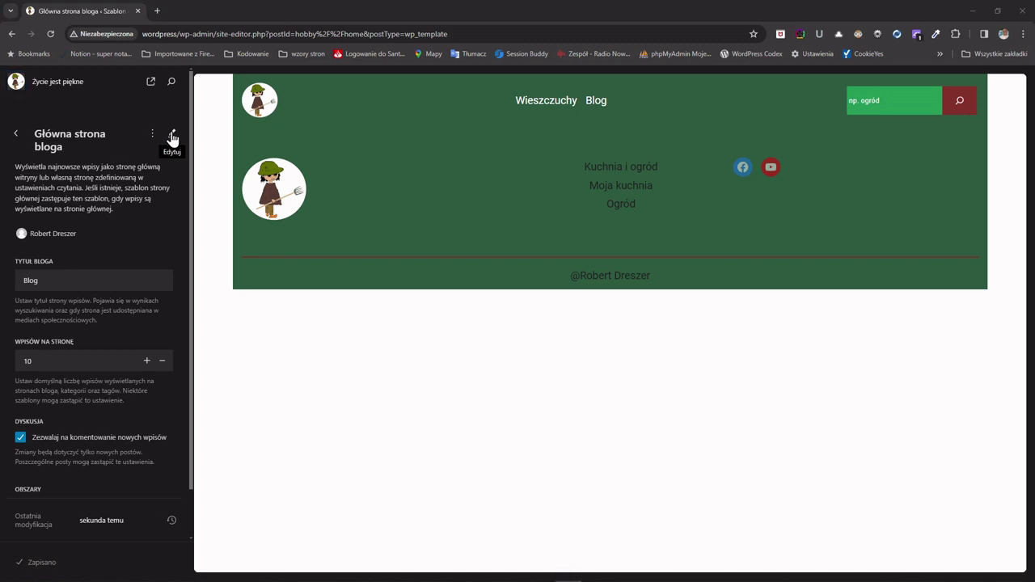
{"action": "left_click", "coordinate": [172, 135]}
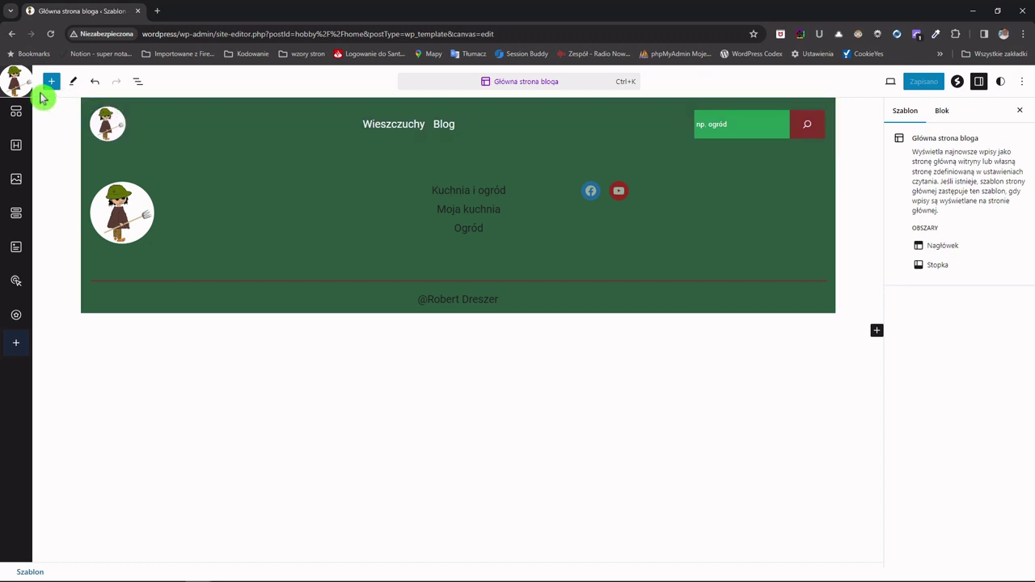
Open the Wieszczuchy page for editing from the site's pages and expand its first nested group in the list view
{"action": "left_click", "coordinate": [16, 81]}
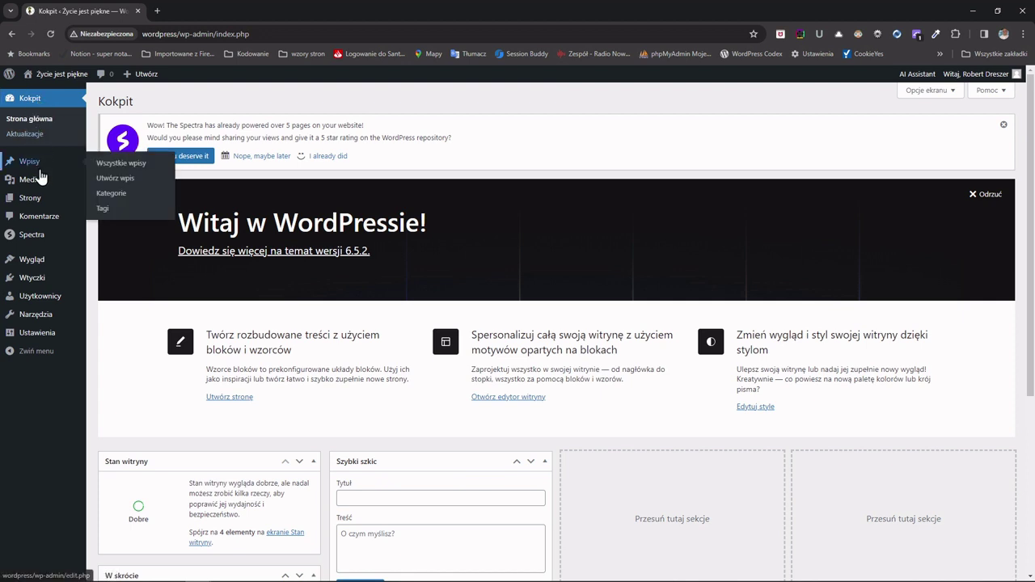
{"action": "mouse_move", "coordinate": [27, 202]}
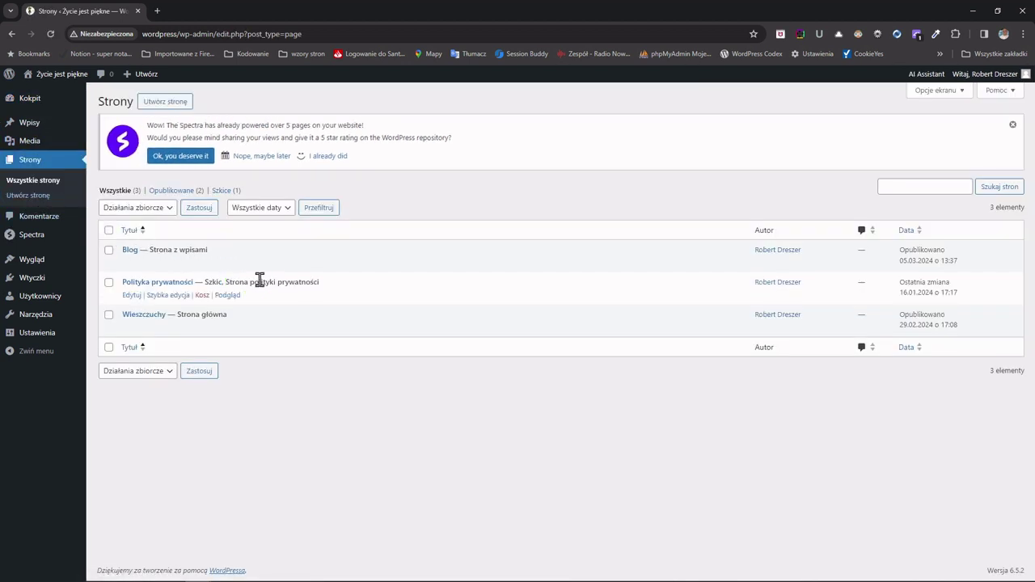
{"action": "left_click", "coordinate": [153, 316]}
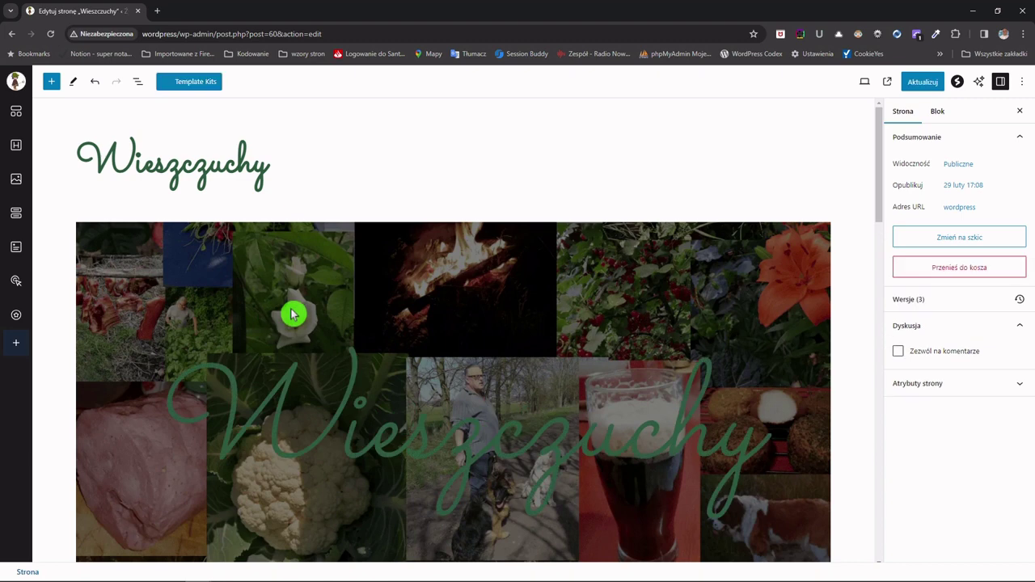
{"action": "scroll", "coordinate": [264, 303], "scroll_direction": "down", "scroll_amount": 2}
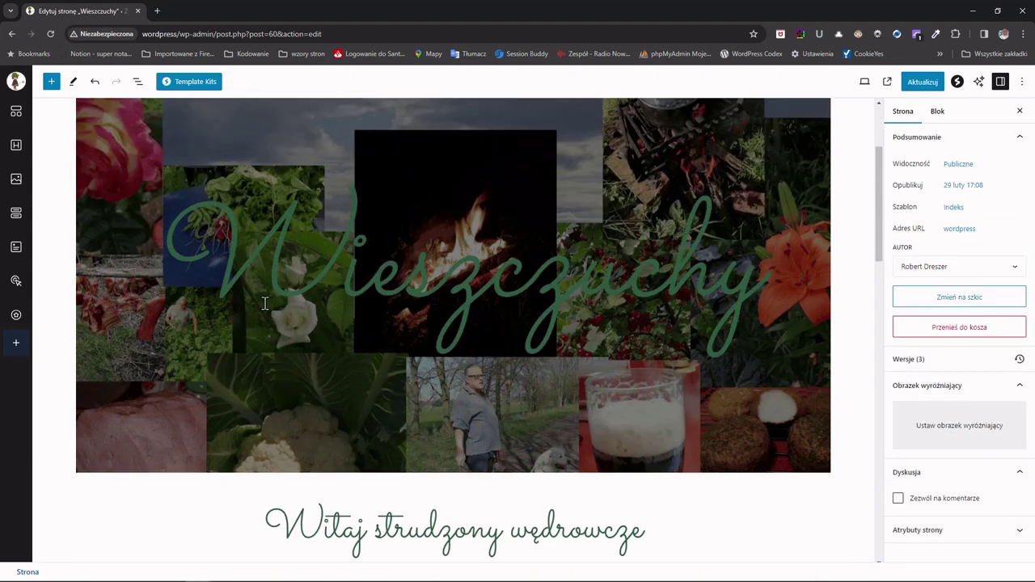
{"action": "left_click", "coordinate": [137, 81]}
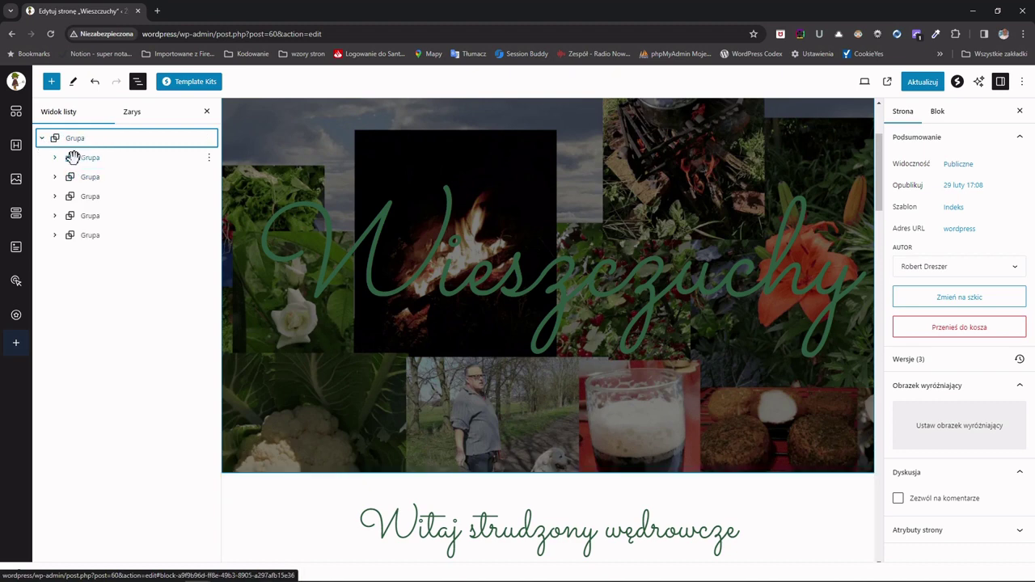
{"action": "left_click", "coordinate": [55, 158]}
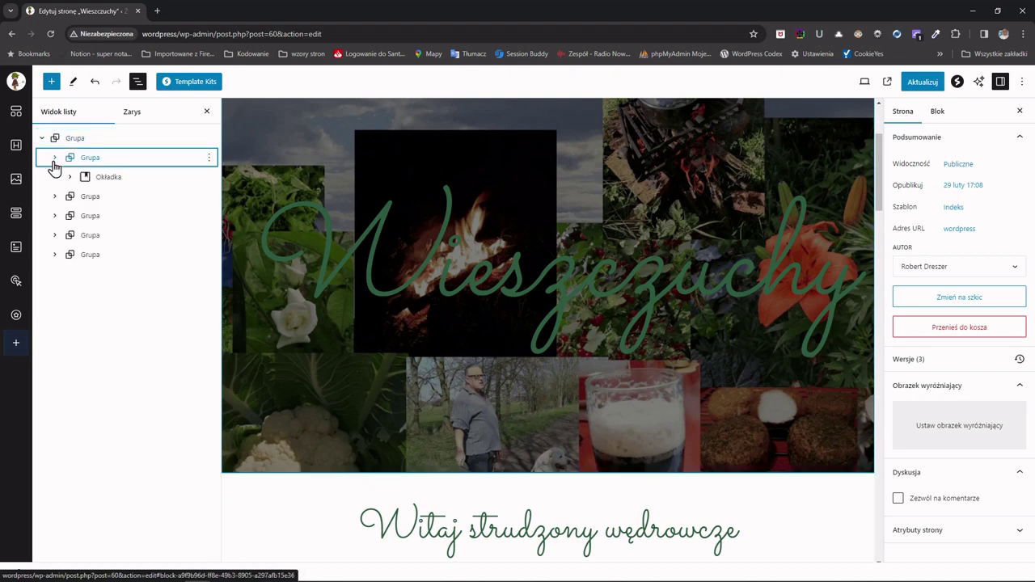
Copy the first nested group containing the cover block and leave the page editor without saving the changes
{"action": "left_click", "coordinate": [209, 160]}
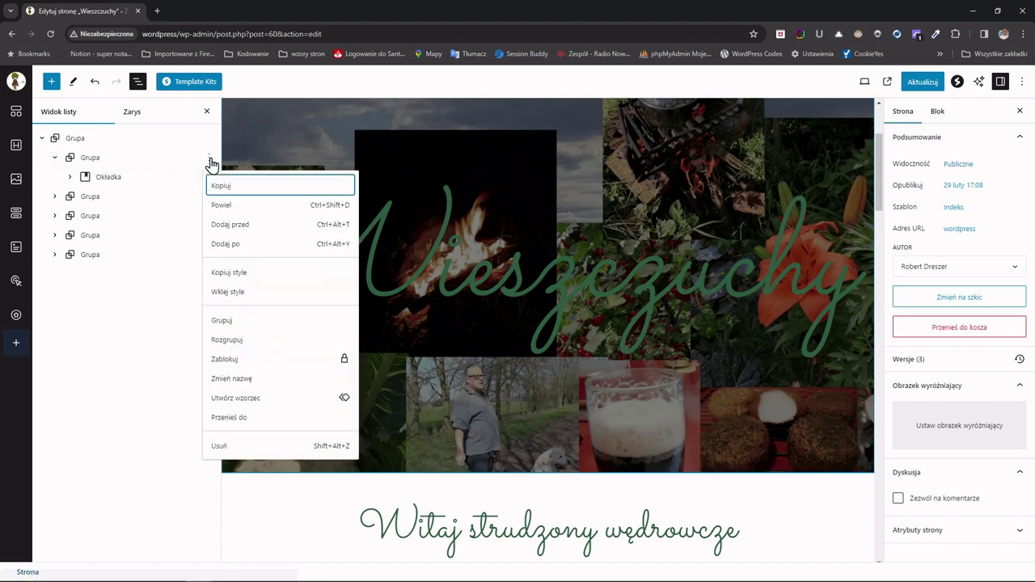
{"action": "left_click", "coordinate": [219, 187]}
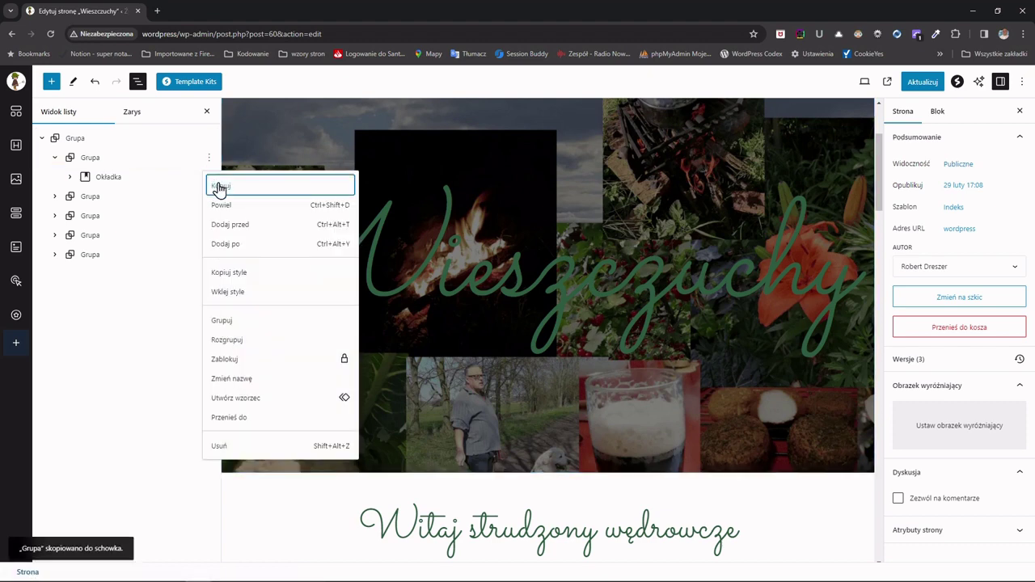
{"action": "left_click", "coordinate": [21, 81]}
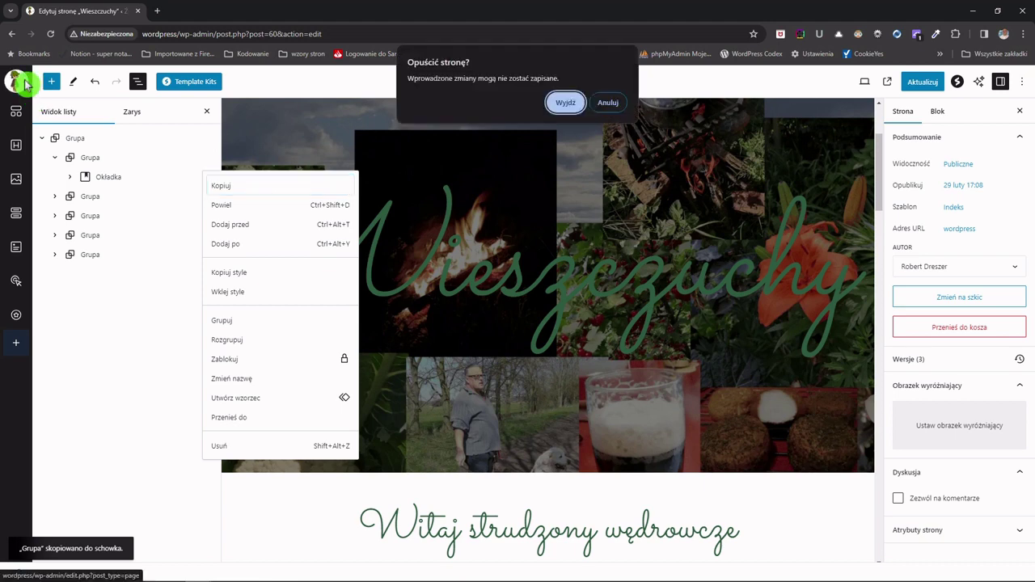
{"action": "left_click", "coordinate": [564, 105]}
Create a template part named "Główny baner" with the general area (Ogólne) in the site editor's patterns
{"action": "mouse_move", "coordinate": [58, 285]}
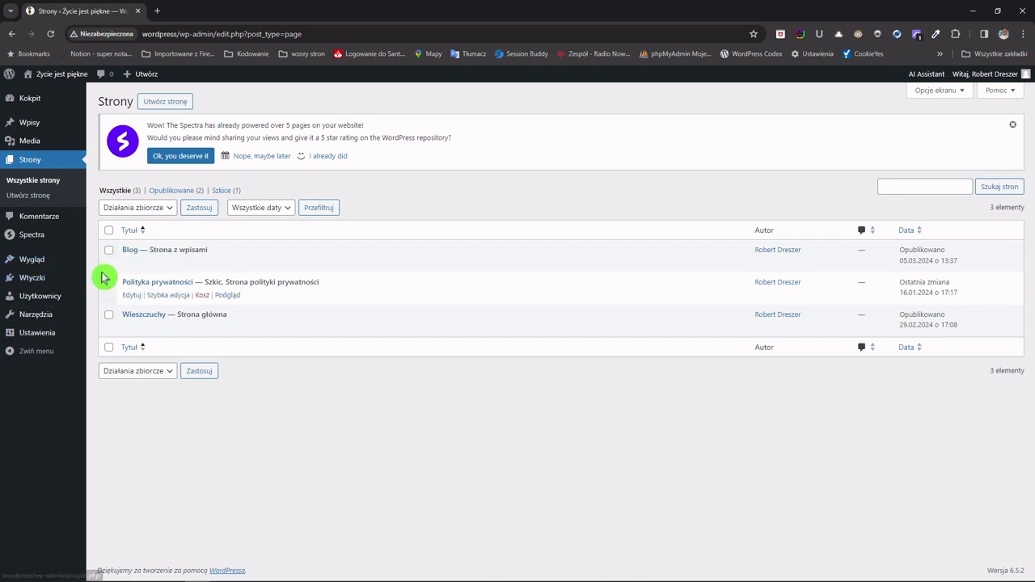
{"action": "mouse_move", "coordinate": [35, 261]}
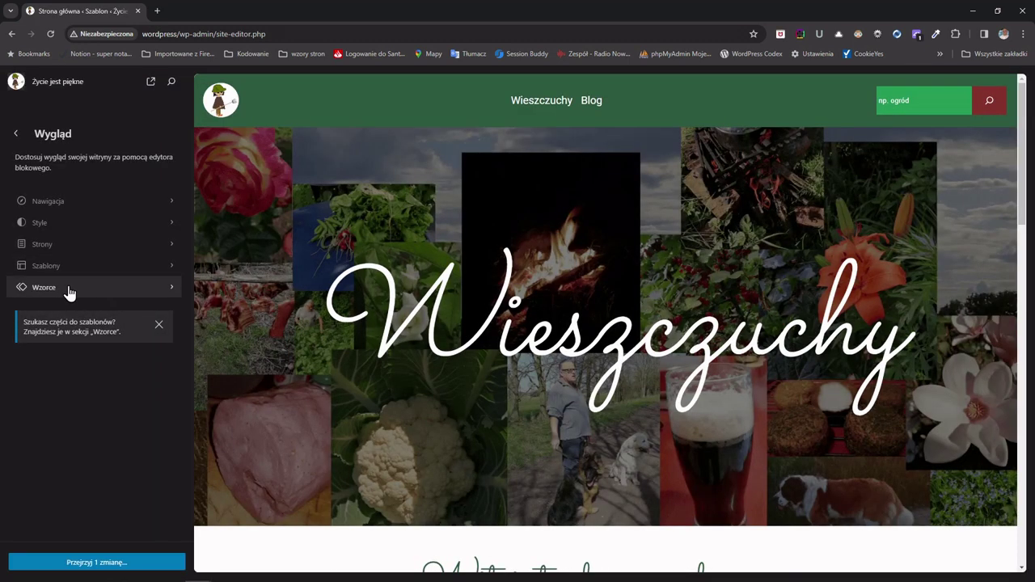
{"action": "left_click", "coordinate": [70, 289]}
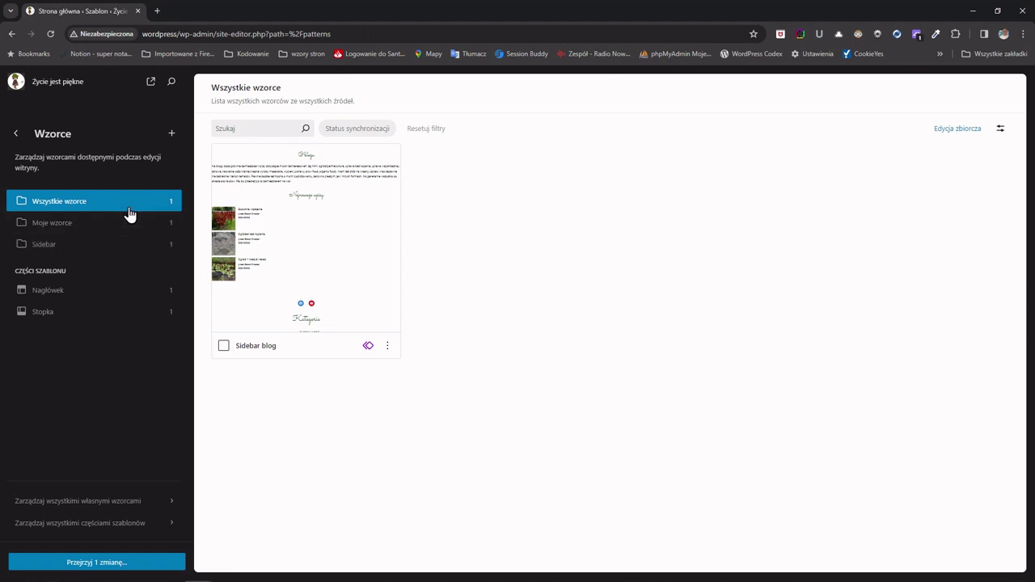
{"action": "left_click", "coordinate": [170, 136]}
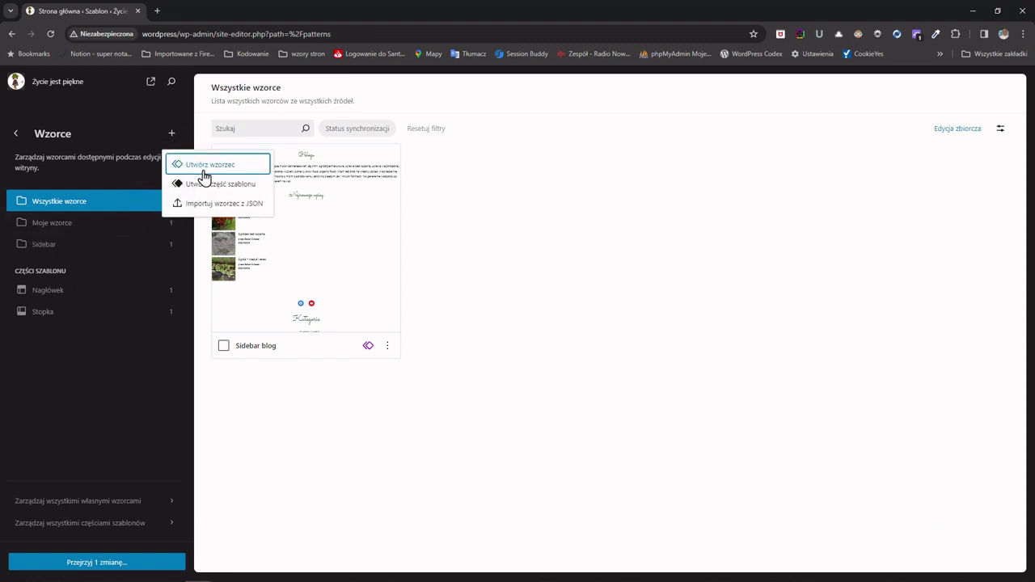
{"action": "left_click", "coordinate": [215, 184]}
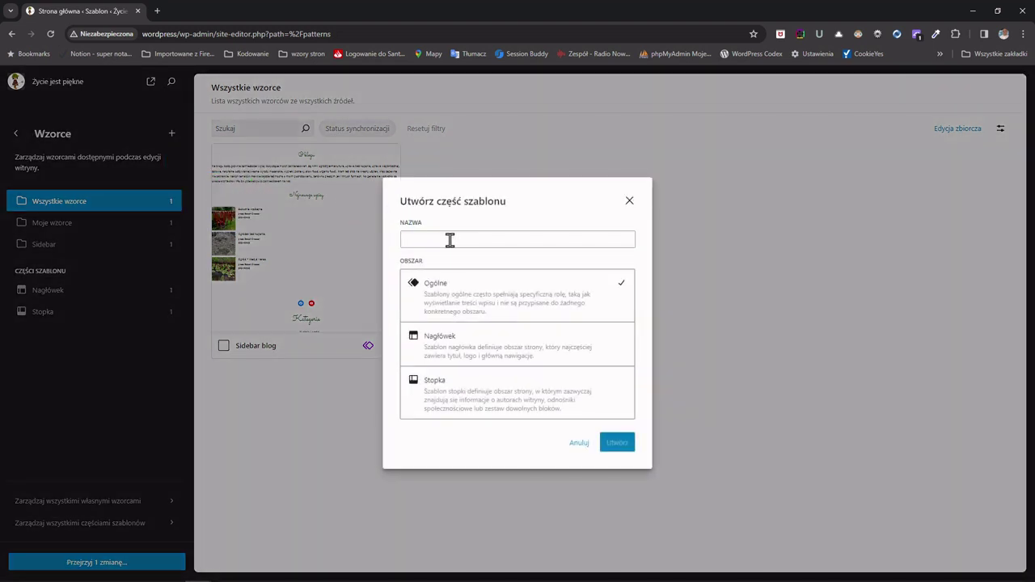
{"action": "left_click", "coordinate": [450, 239]}
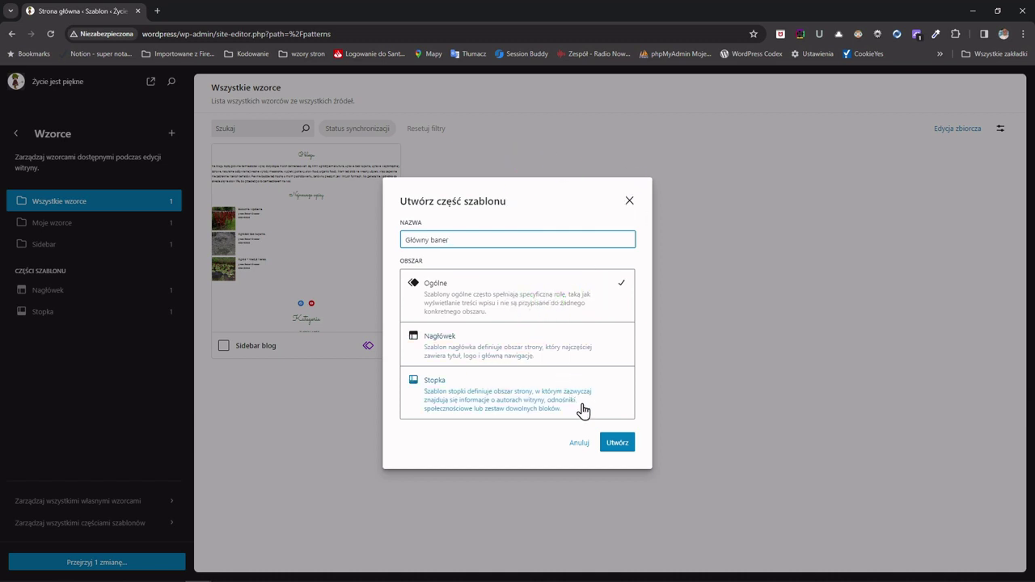
{"action": "left_click", "coordinate": [619, 448]}
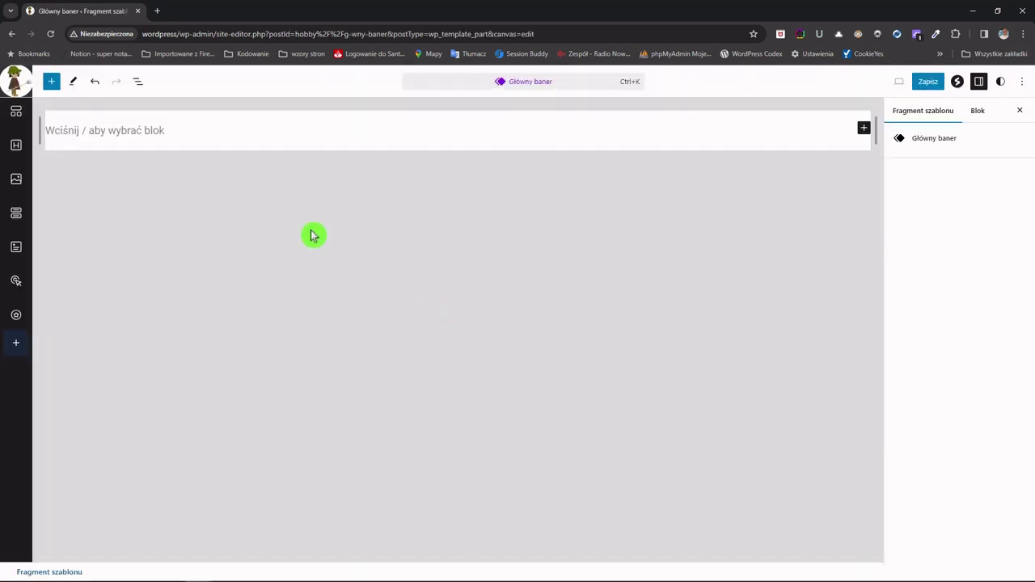
Paste the copied cover group into the empty "Główny baner" template part and save it
{"action": "left_click", "coordinate": [139, 84]}
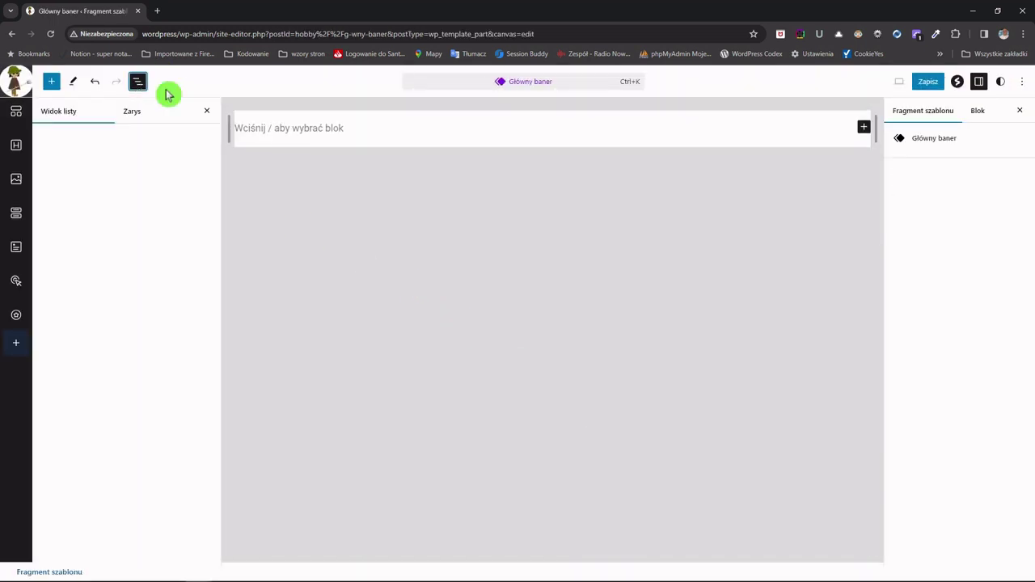
{"action": "left_click", "coordinate": [305, 130]}
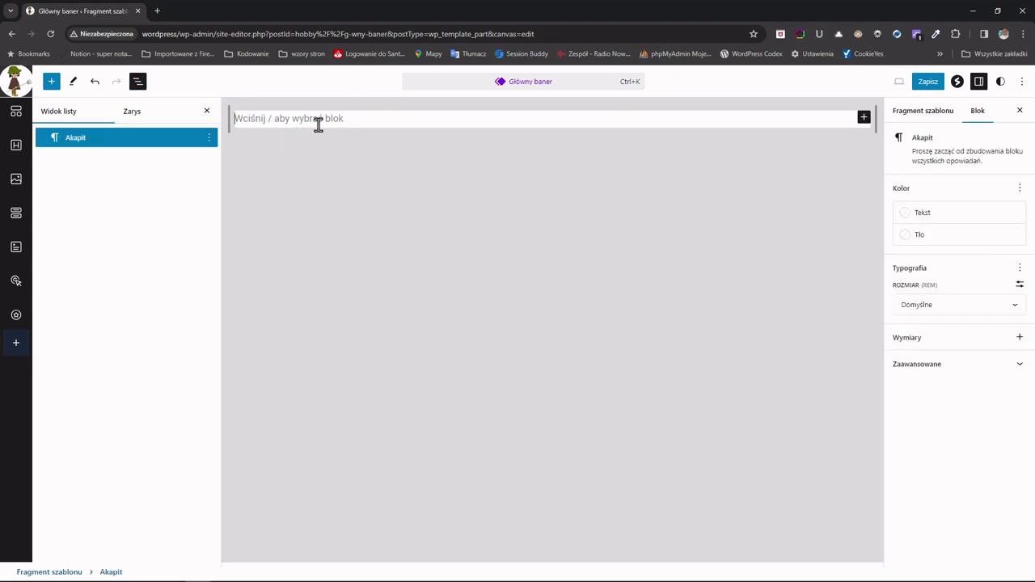
{"action": "key", "text": "ctrl+v"}
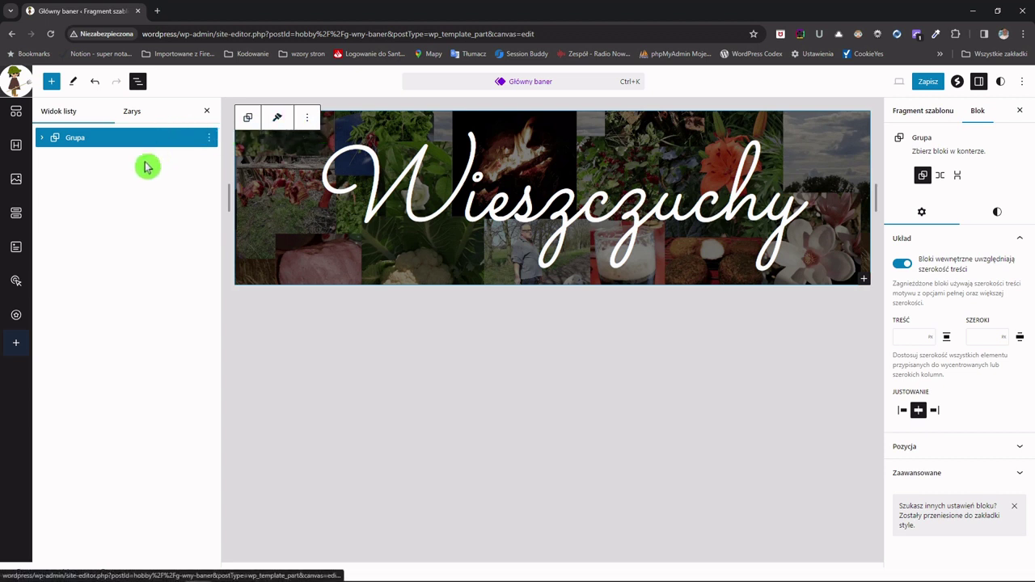
{"action": "left_click", "coordinate": [43, 137]}
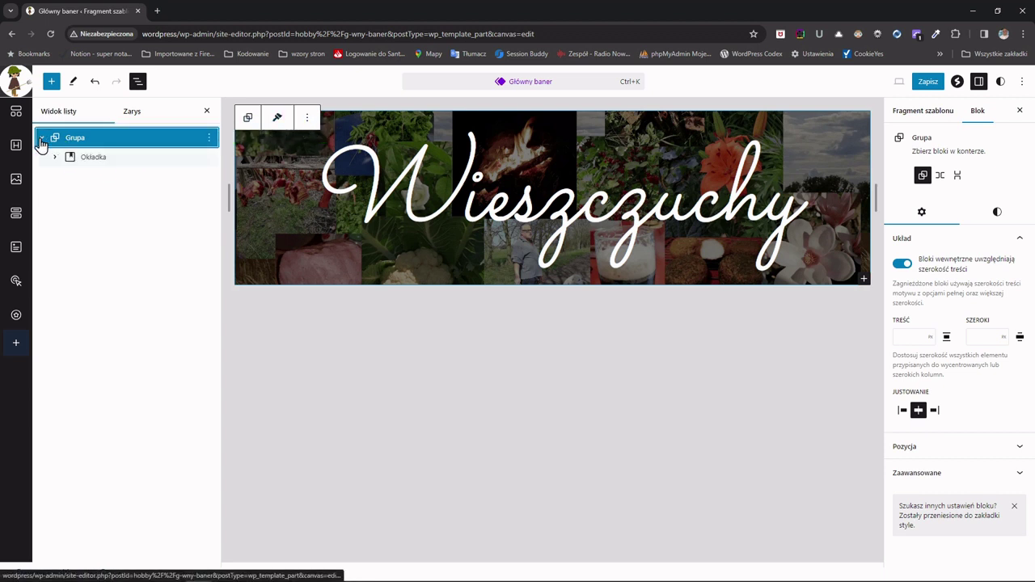
{"action": "left_click", "coordinate": [42, 141]}
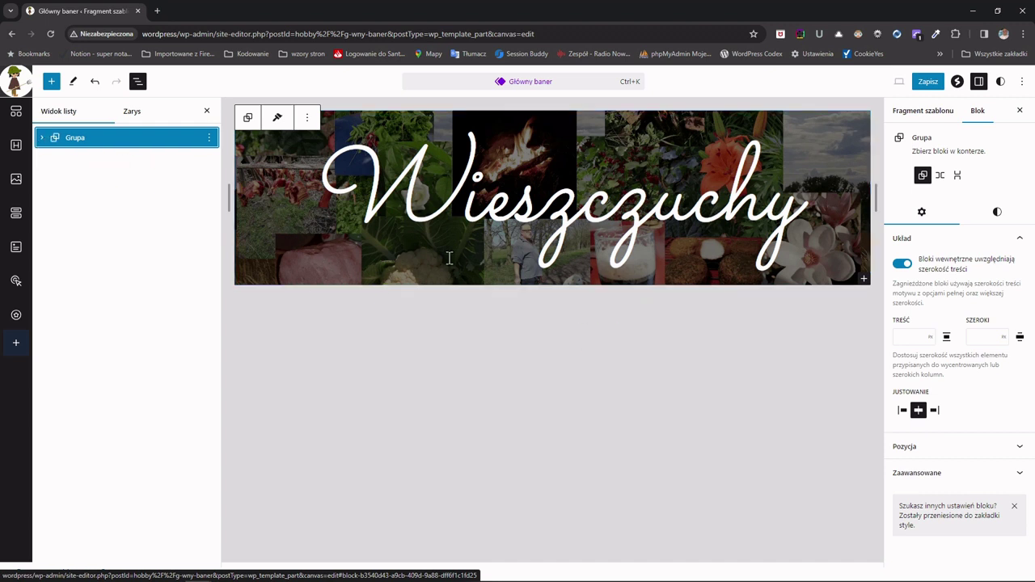
{"action": "left_click", "coordinate": [46, 156]}
{"action": "left_click", "coordinate": [925, 84]}
{"action": "left_click", "coordinate": [924, 84]}
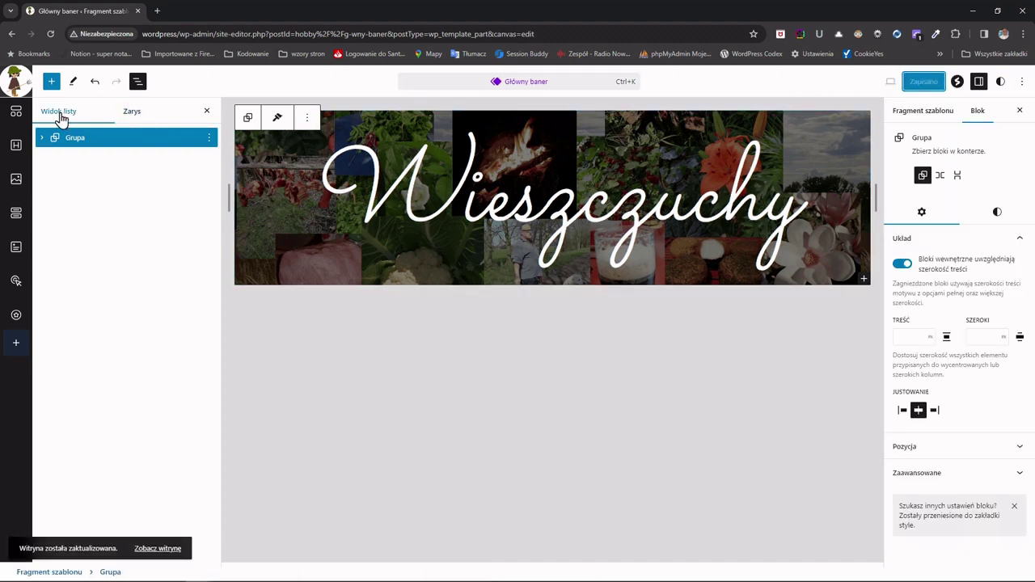
Return to the site editor's patterns and examine the general (Ogólne) template parts for the new banner
{"action": "left_click", "coordinate": [15, 85]}
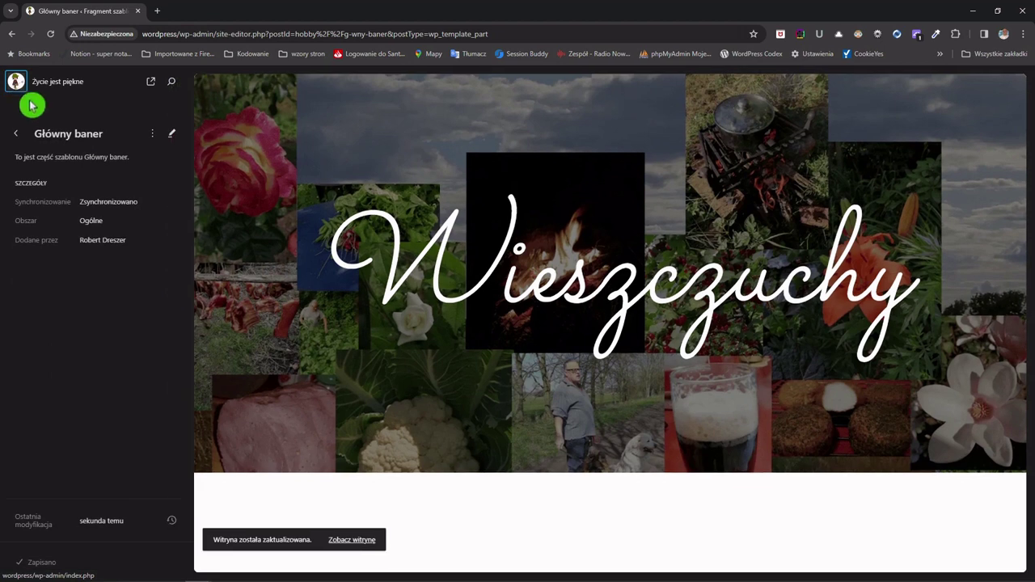
{"action": "left_click", "coordinate": [16, 137]}
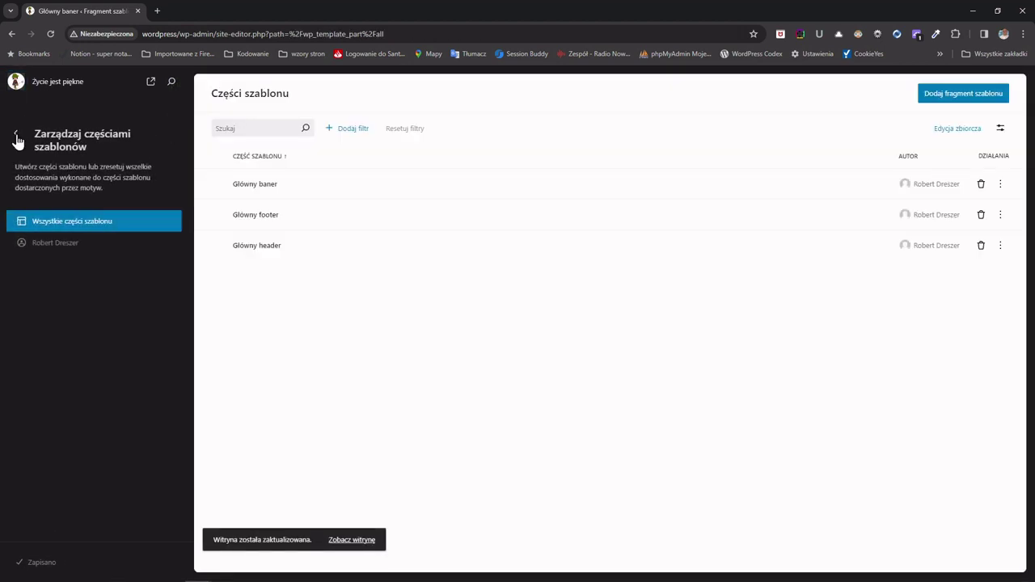
{"action": "left_click", "coordinate": [17, 139]}
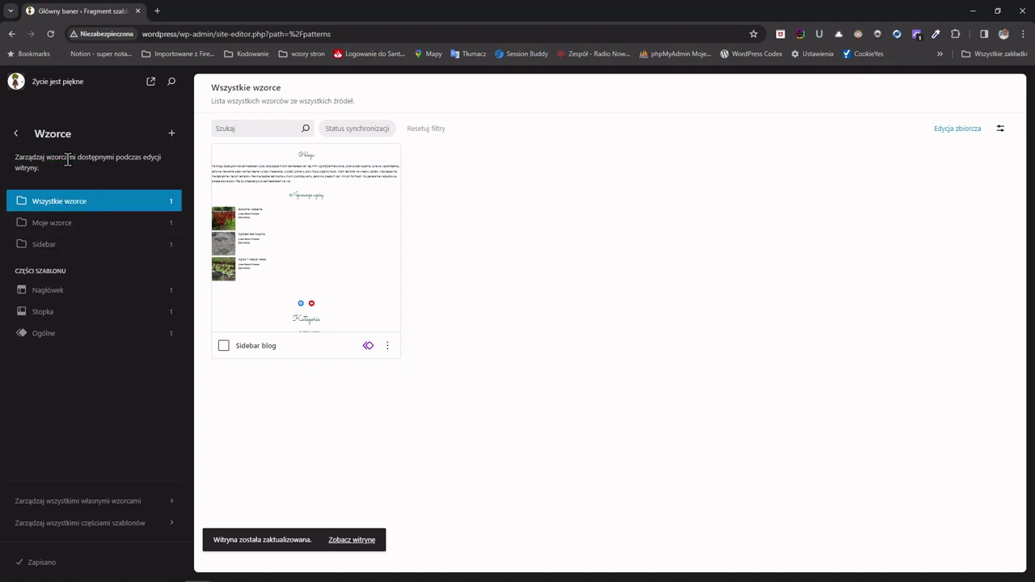
{"action": "left_click", "coordinate": [17, 135]}
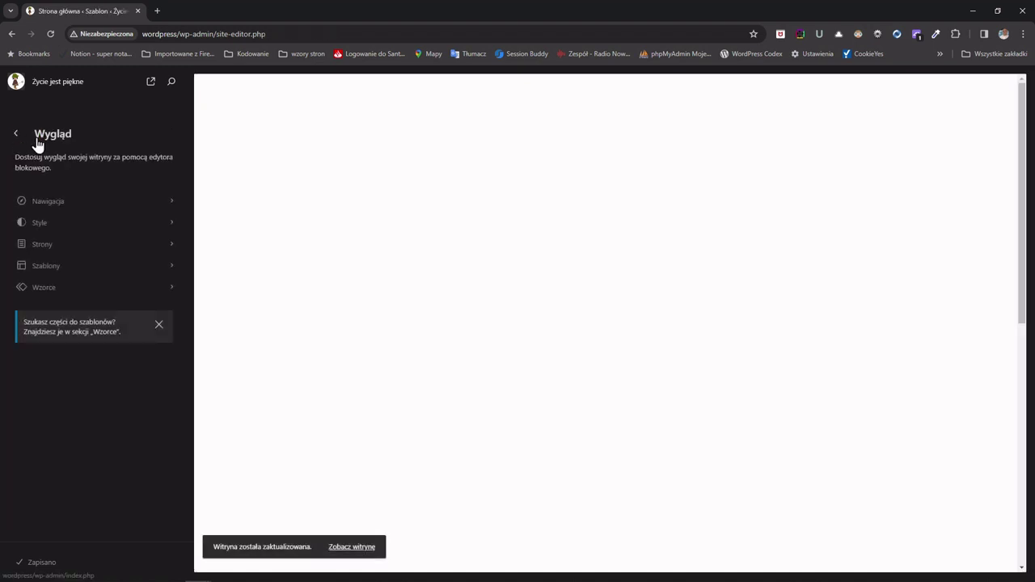
{"action": "left_click", "coordinate": [53, 290]}
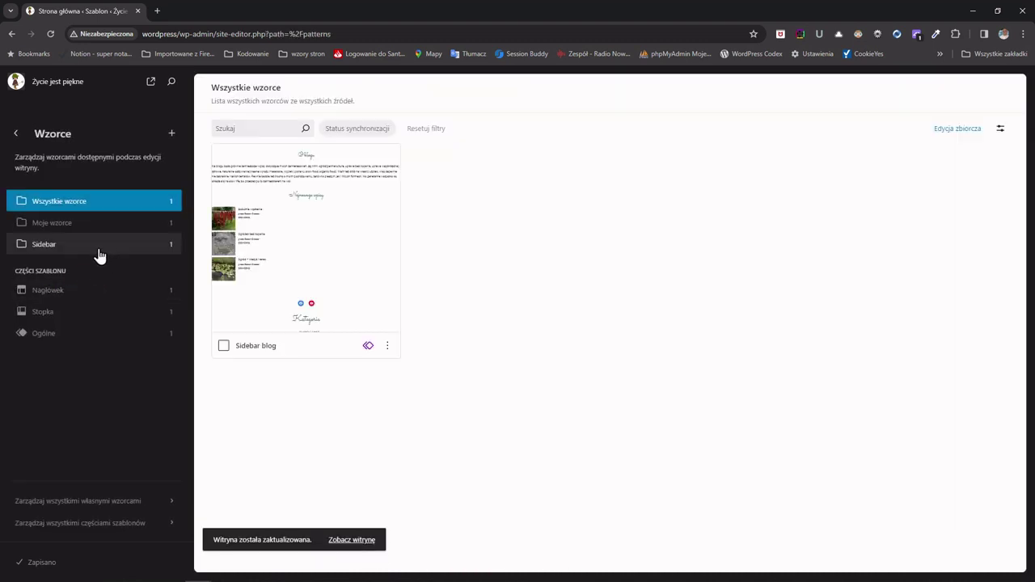
{"action": "left_click", "coordinate": [62, 283]}
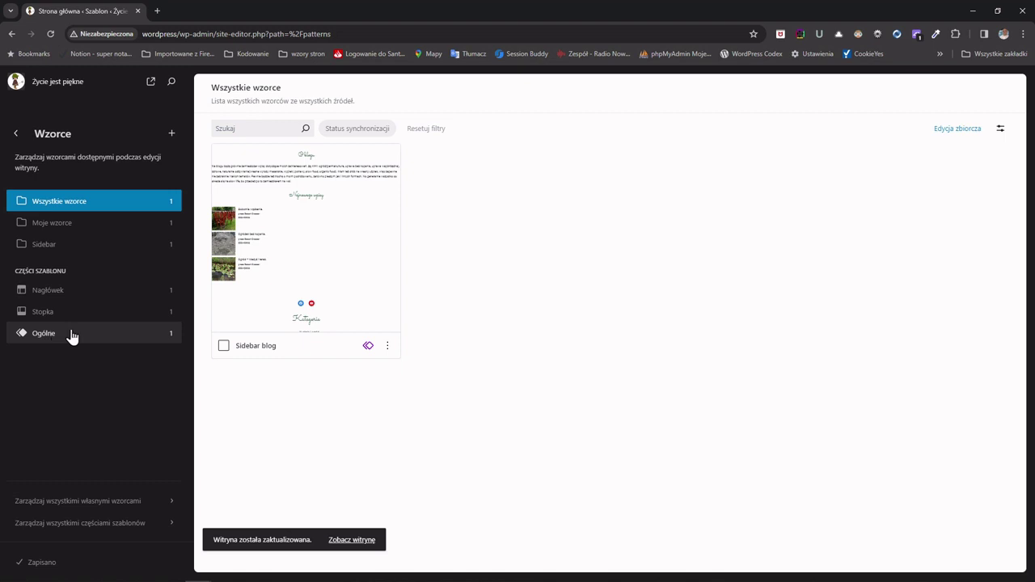
{"action": "left_click", "coordinate": [119, 336]}
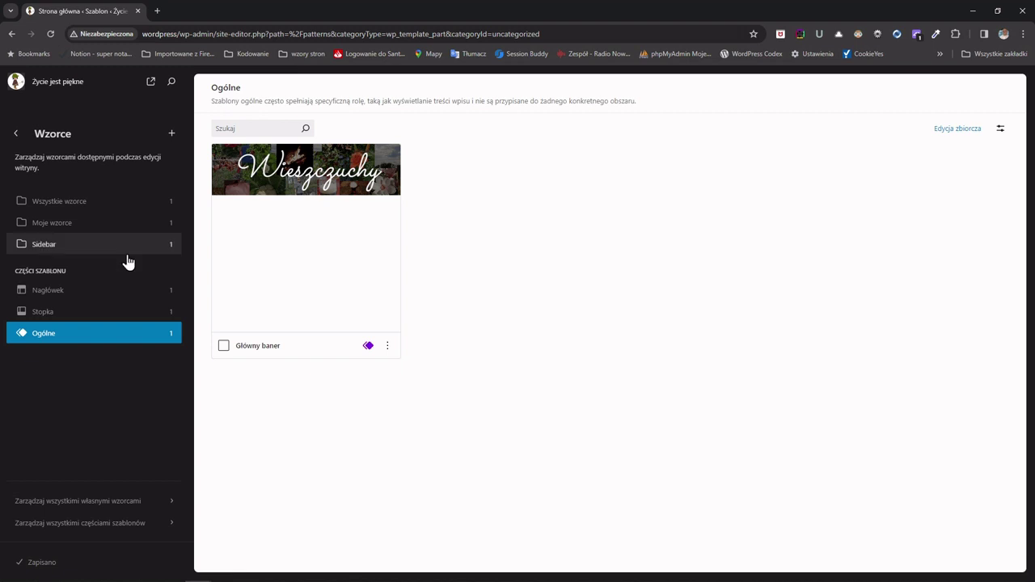
{"action": "left_click", "coordinate": [58, 108]}
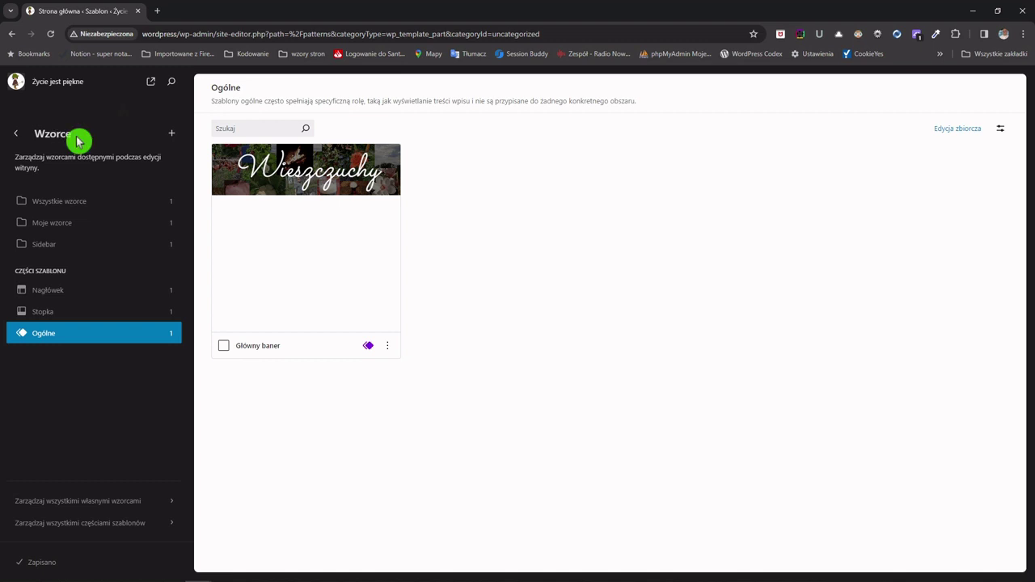
Open the "Główna strona bloga" template for editing from the site editor and expand its group in the list view
{"action": "left_click", "coordinate": [17, 87]}
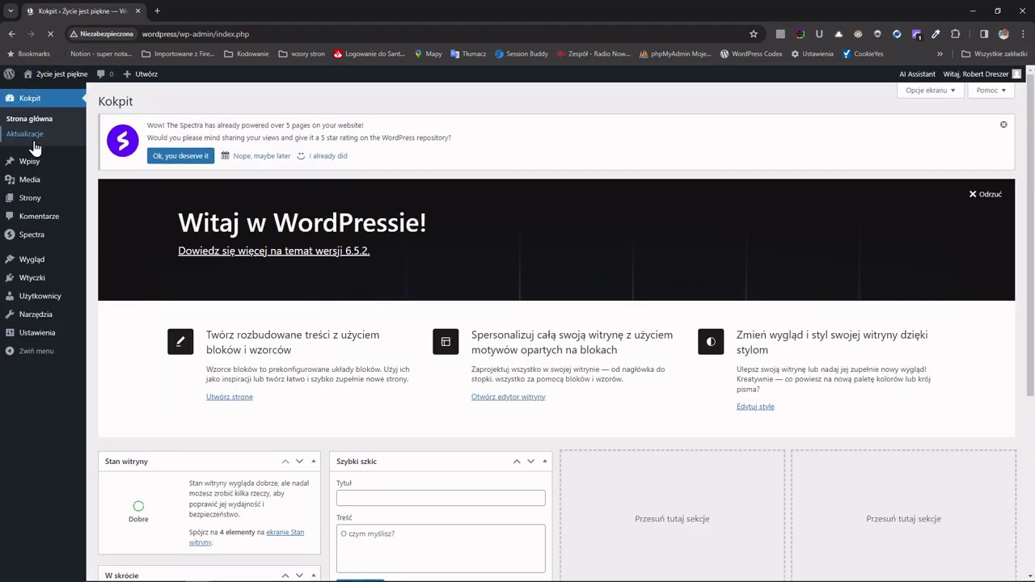
{"action": "mouse_move", "coordinate": [35, 261]}
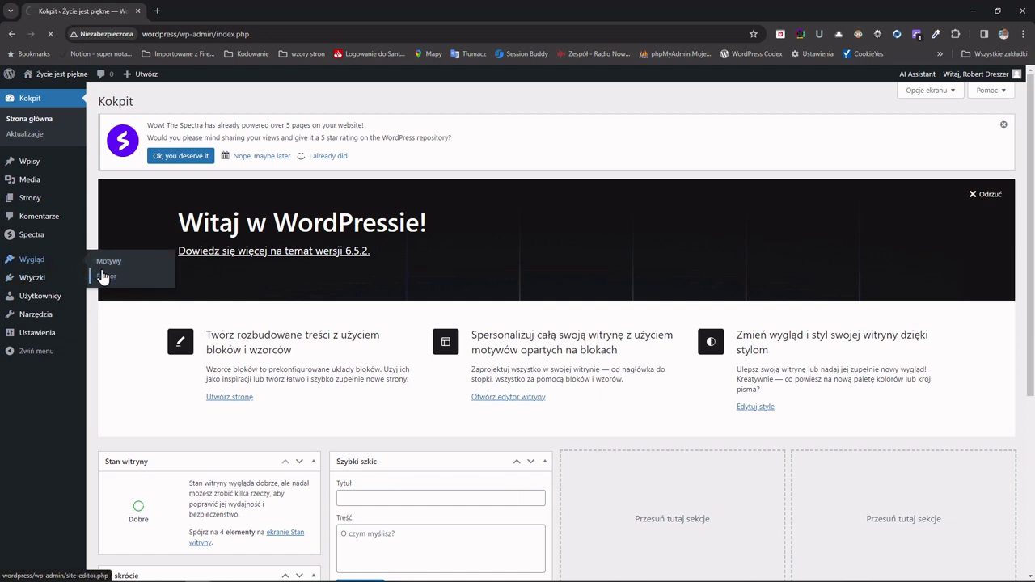
{"action": "left_click", "coordinate": [103, 276]}
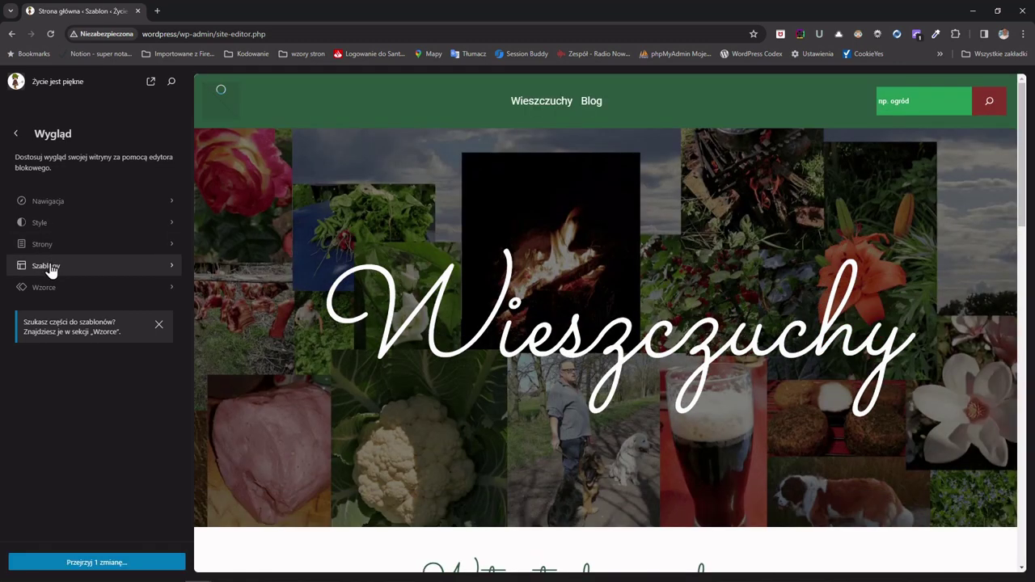
{"action": "left_click", "coordinate": [48, 267]}
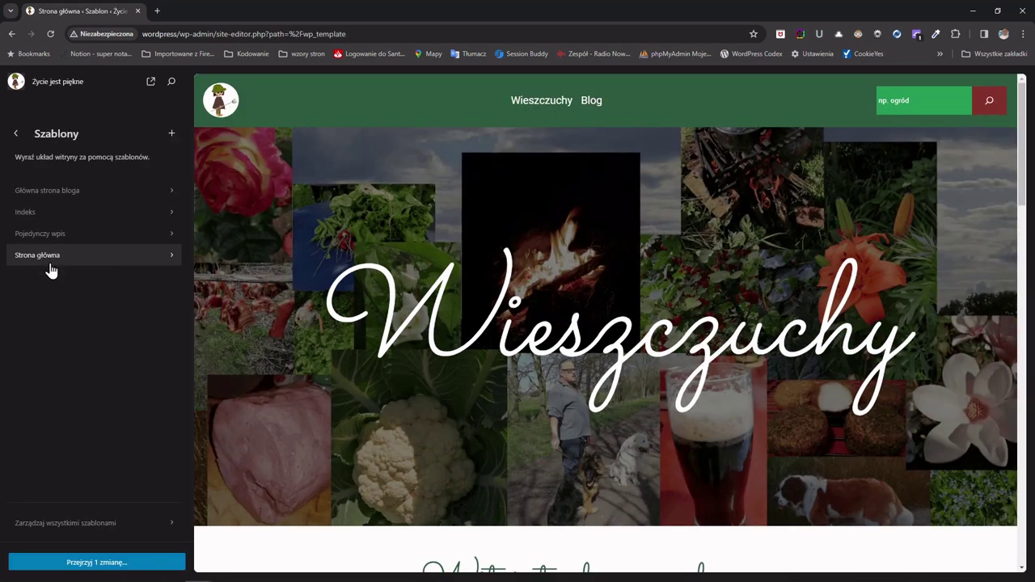
{"action": "left_click", "coordinate": [68, 194]}
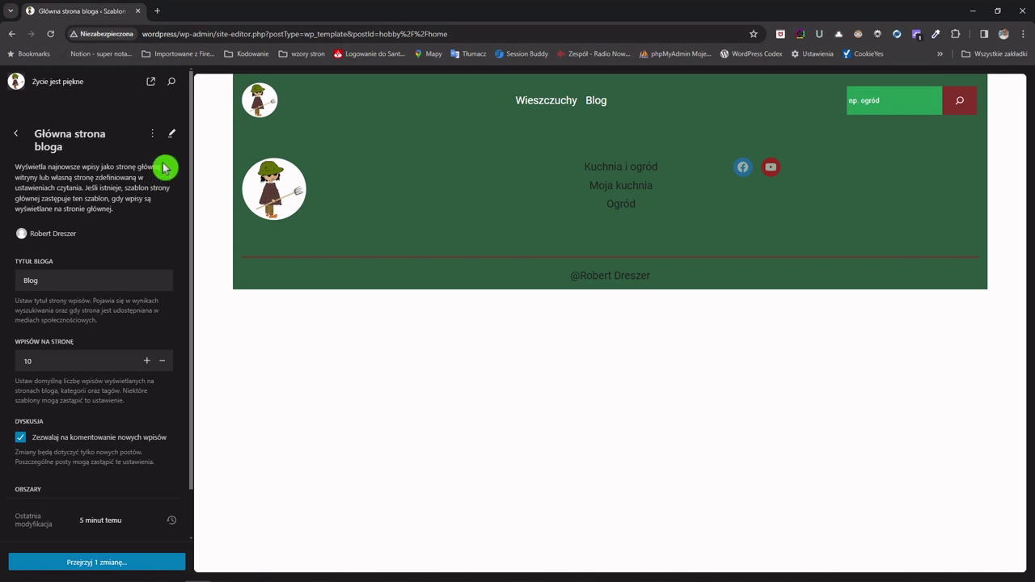
{"action": "left_click", "coordinate": [171, 134]}
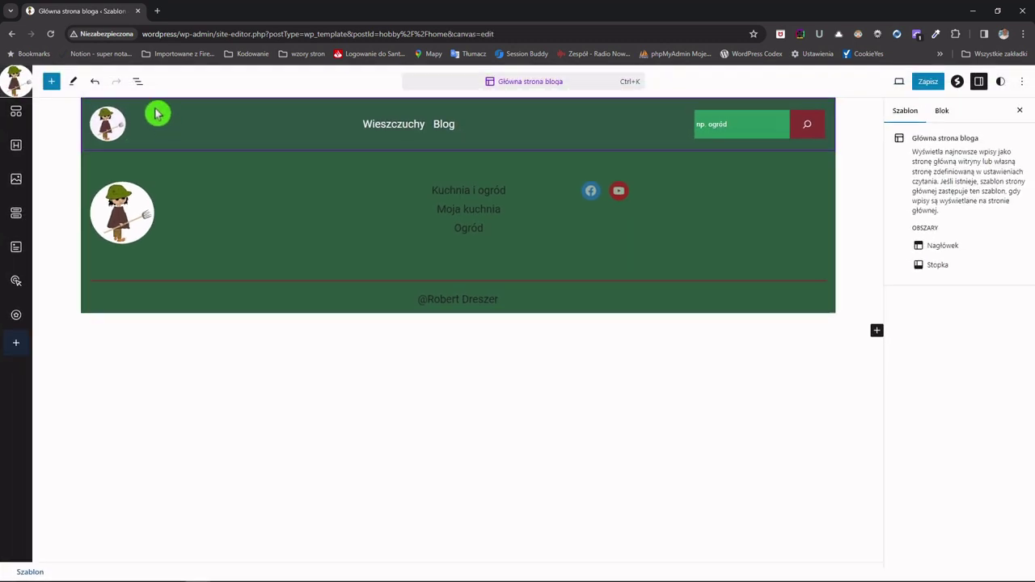
{"action": "left_click", "coordinate": [138, 82]}
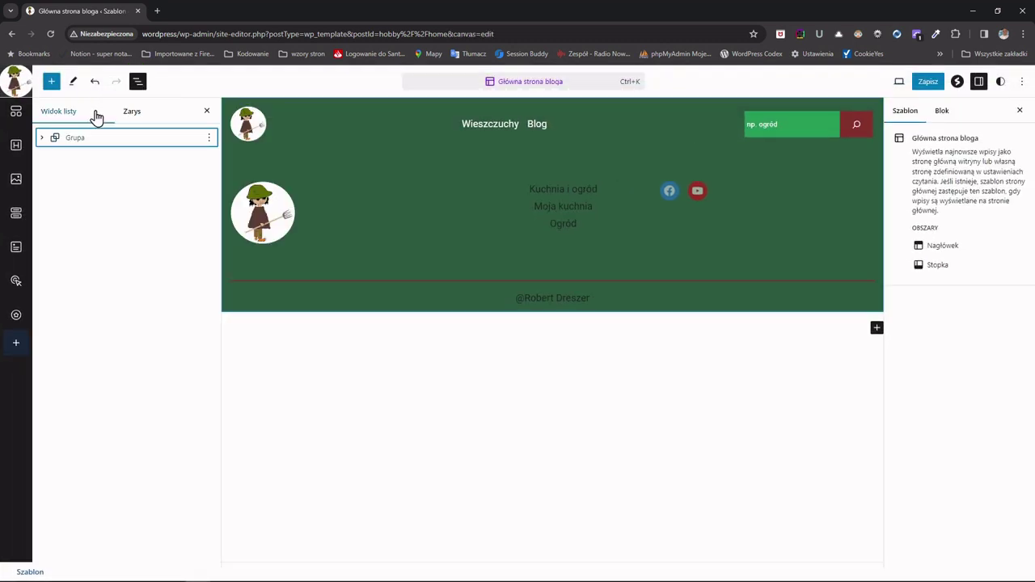
{"action": "left_click", "coordinate": [46, 138]}
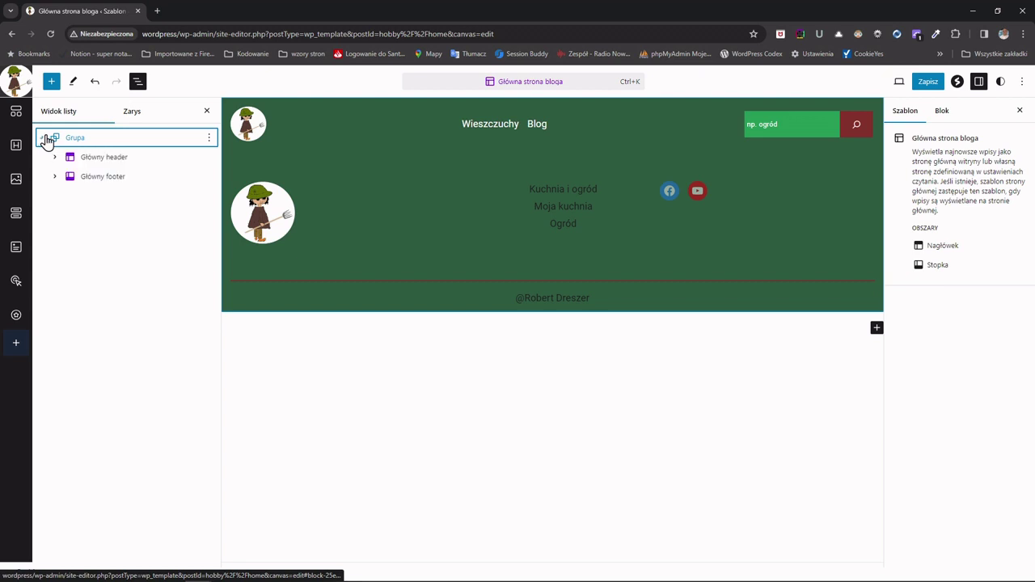
Insert the existing "Główny baner" template part between the header and the footer using a Fragment szablonu block
{"action": "left_click", "coordinate": [91, 160]}
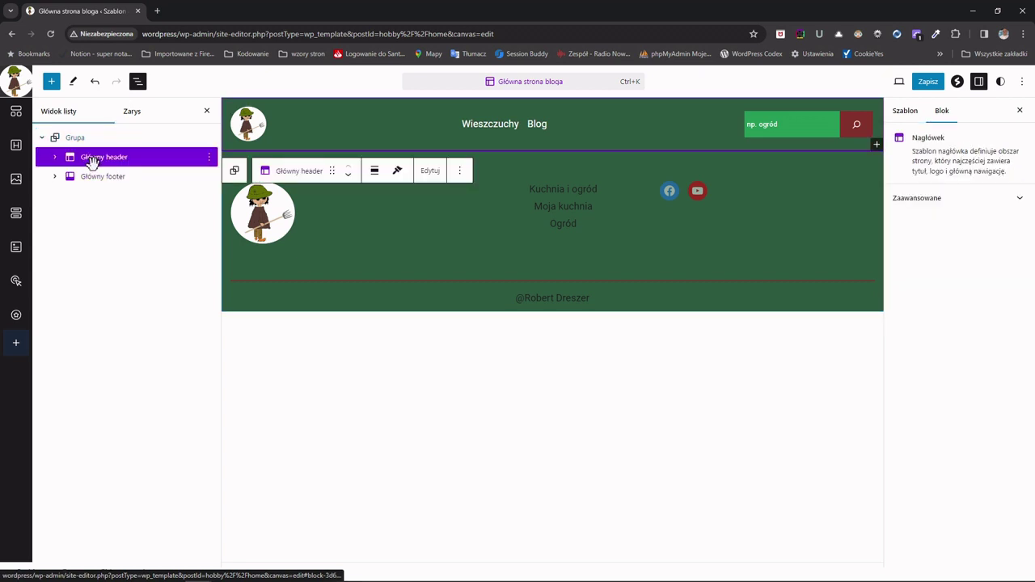
{"action": "key", "text": "Return"}
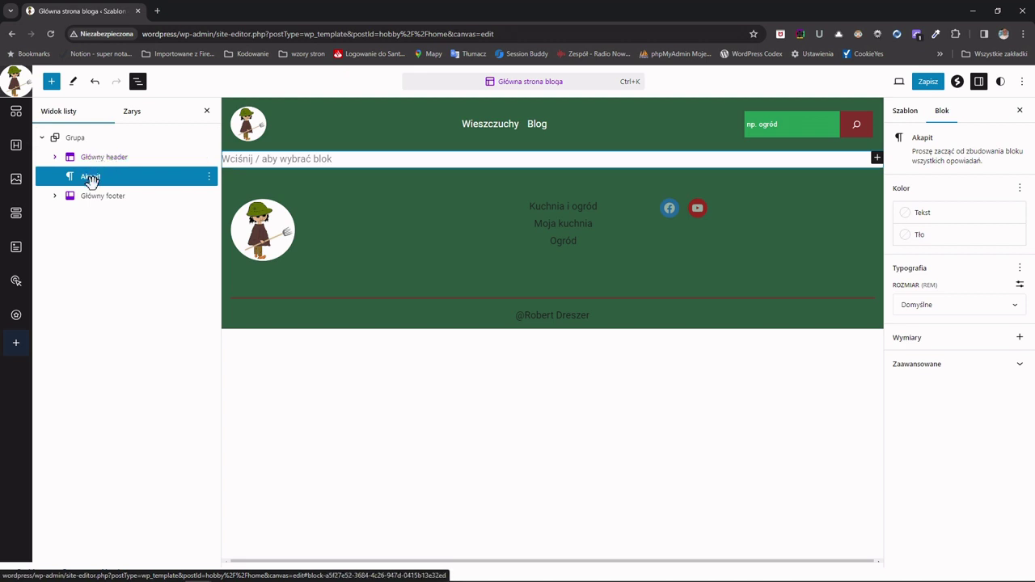
{"action": "left_click", "coordinate": [236, 161]}
{"action": "type", "text": "/cz"}
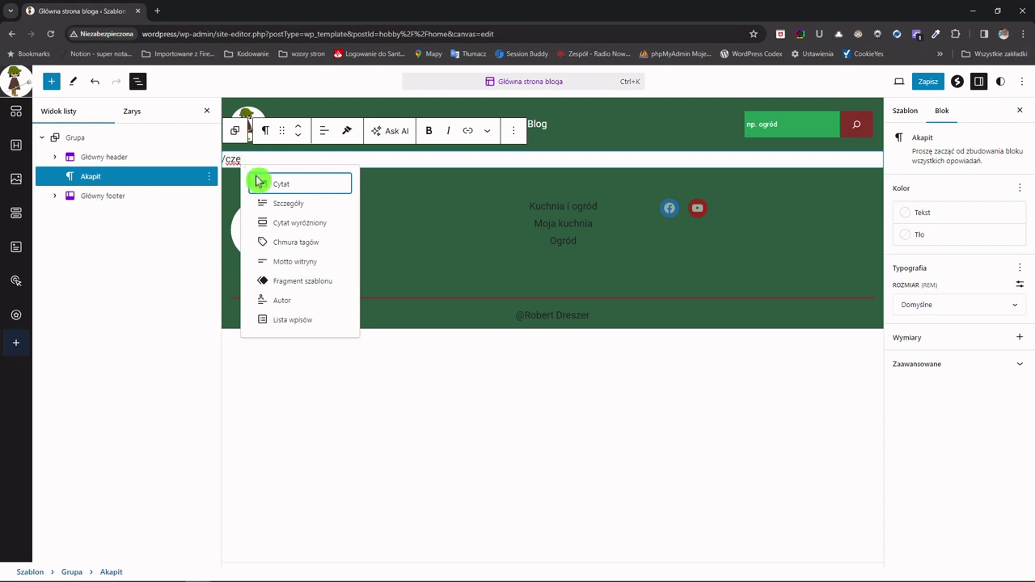
{"action": "type", "text": "e"}
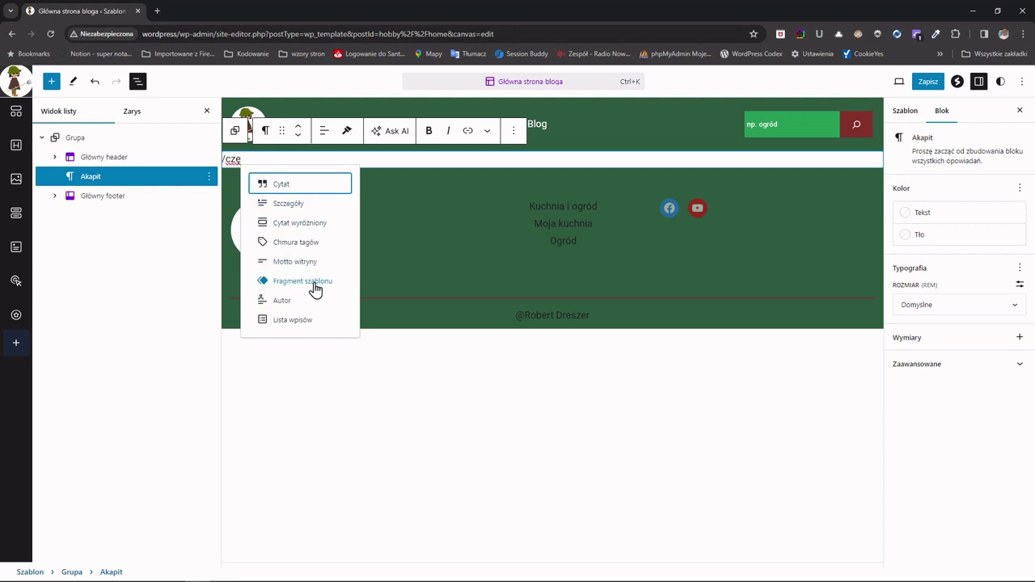
{"action": "left_click", "coordinate": [315, 288]}
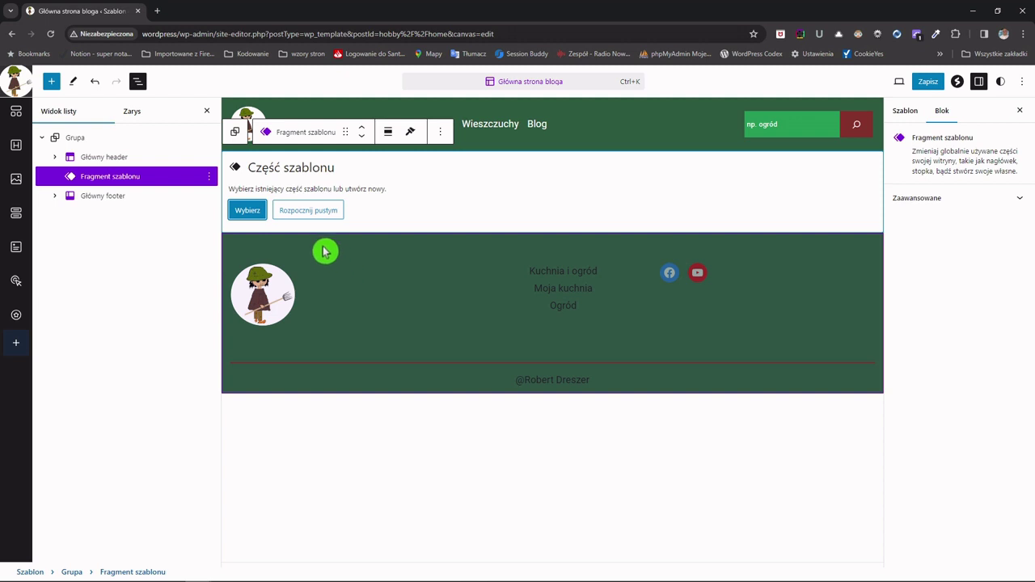
{"action": "left_click", "coordinate": [245, 212]}
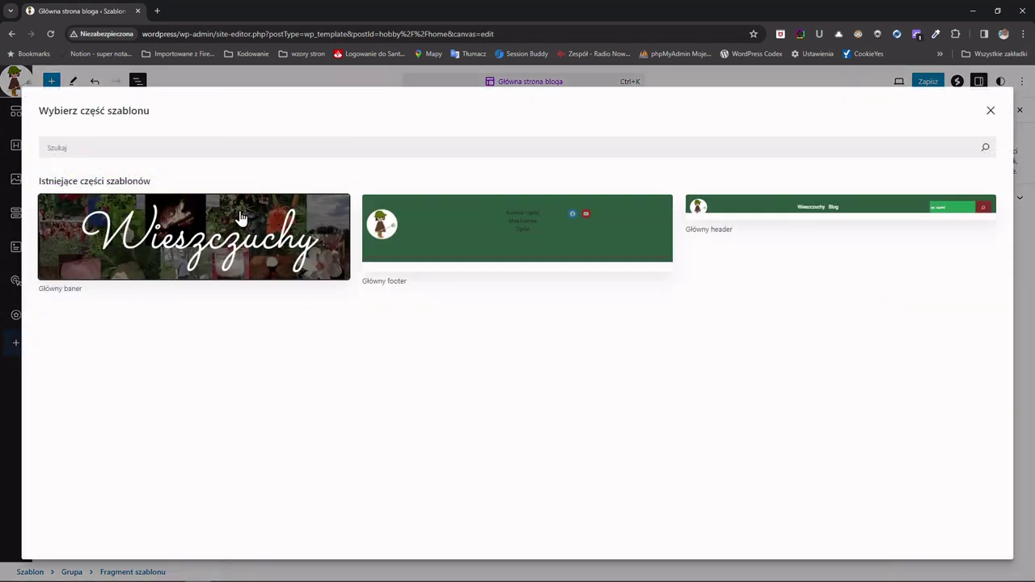
{"action": "left_click", "coordinate": [111, 237]}
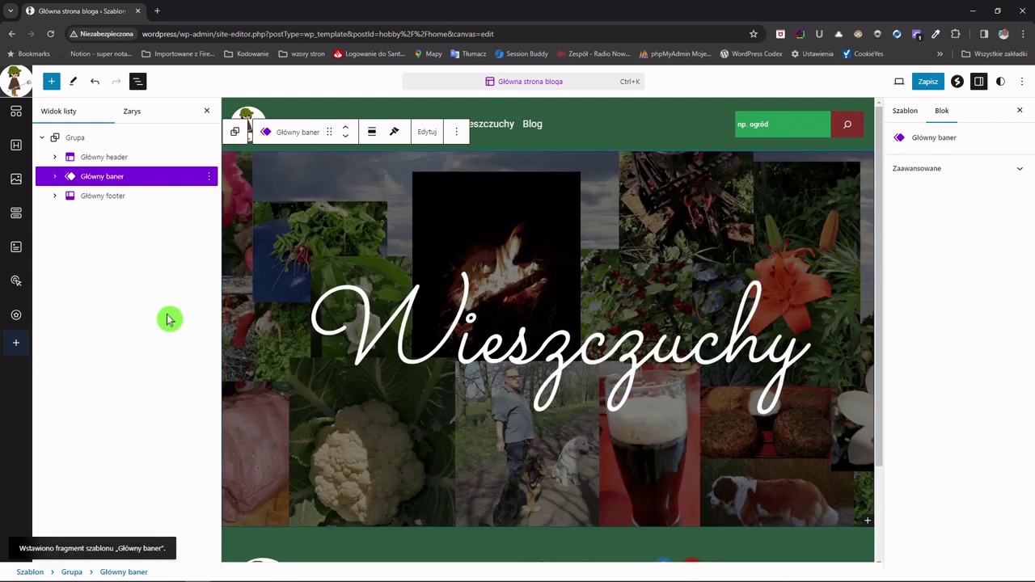
Set the header, banner and footer template parts to full width (Pełna szerokość) and save the template together with the Wieszczuchy page changes
{"action": "left_click", "coordinate": [99, 157]}
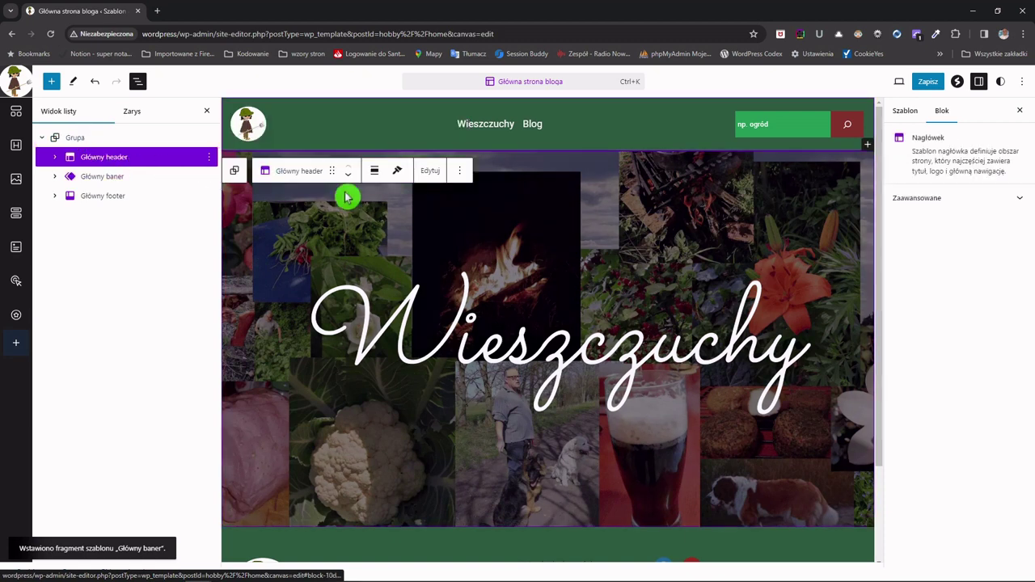
{"action": "left_click", "coordinate": [375, 173]}
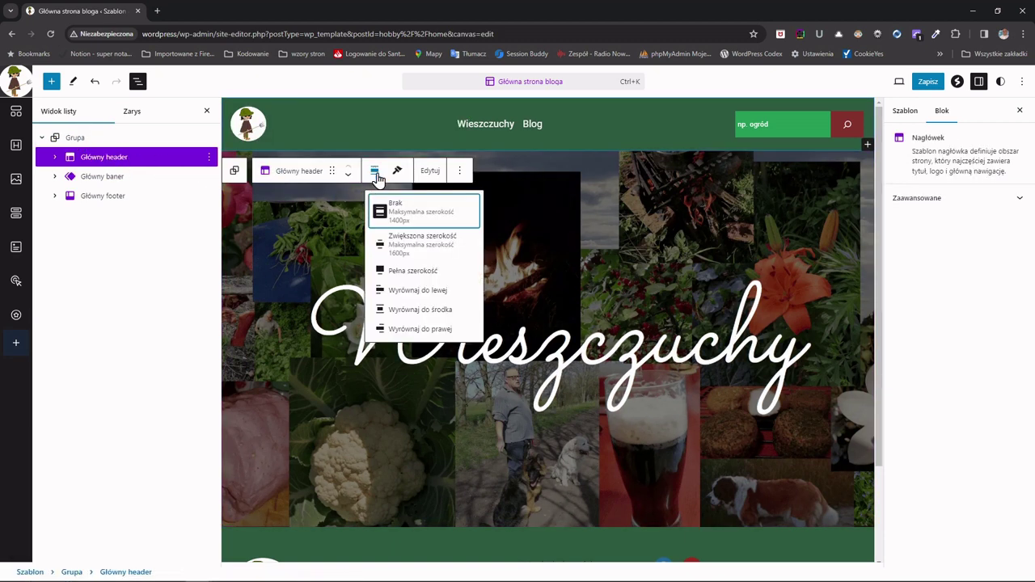
{"action": "left_click", "coordinate": [402, 272]}
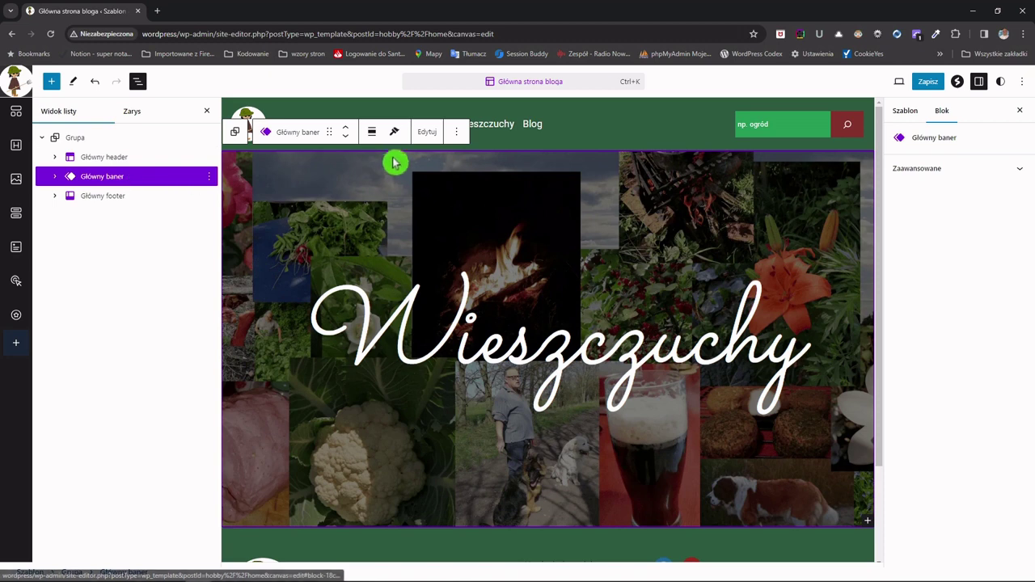
{"action": "left_click", "coordinate": [371, 132]}
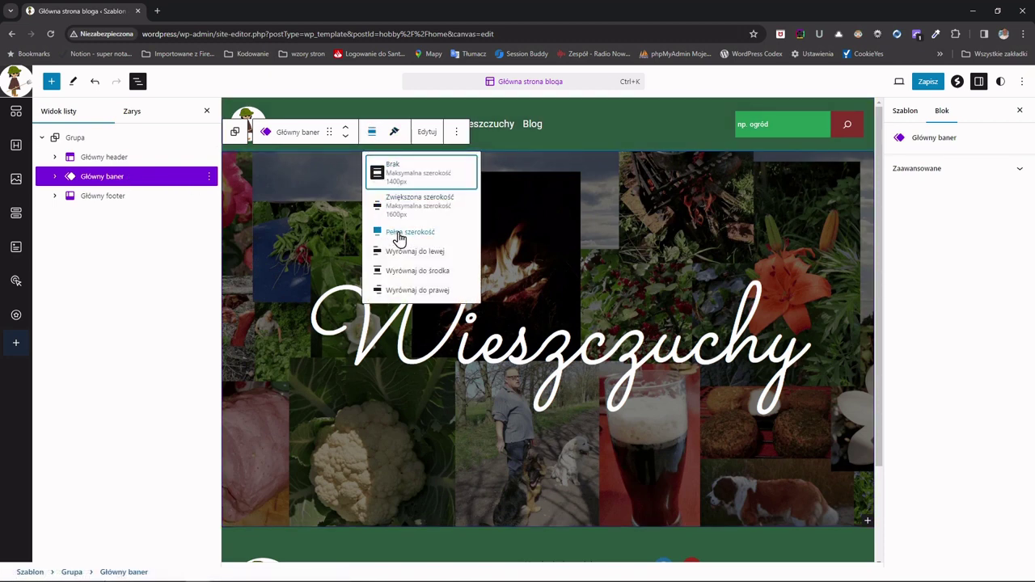
{"action": "left_click", "coordinate": [399, 234]}
{"action": "left_click", "coordinate": [94, 196]}
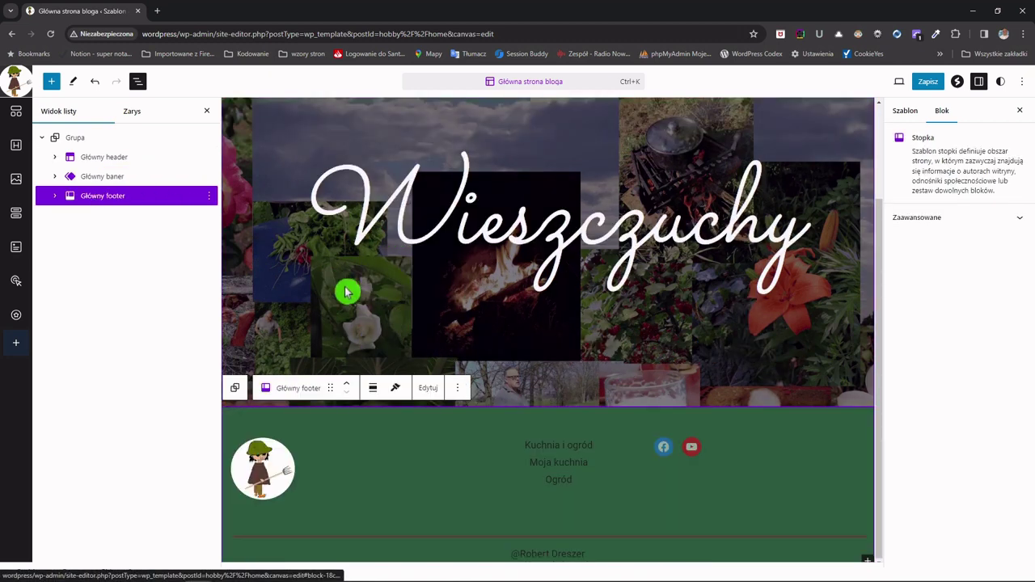
{"action": "left_click", "coordinate": [373, 388]}
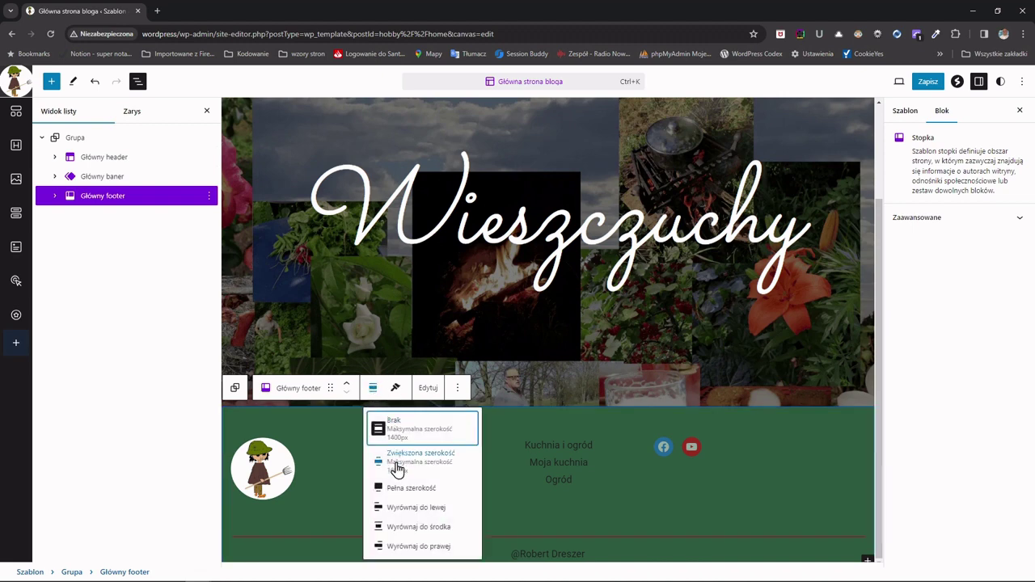
{"action": "left_click", "coordinate": [403, 491]}
{"action": "left_click", "coordinate": [194, 312]}
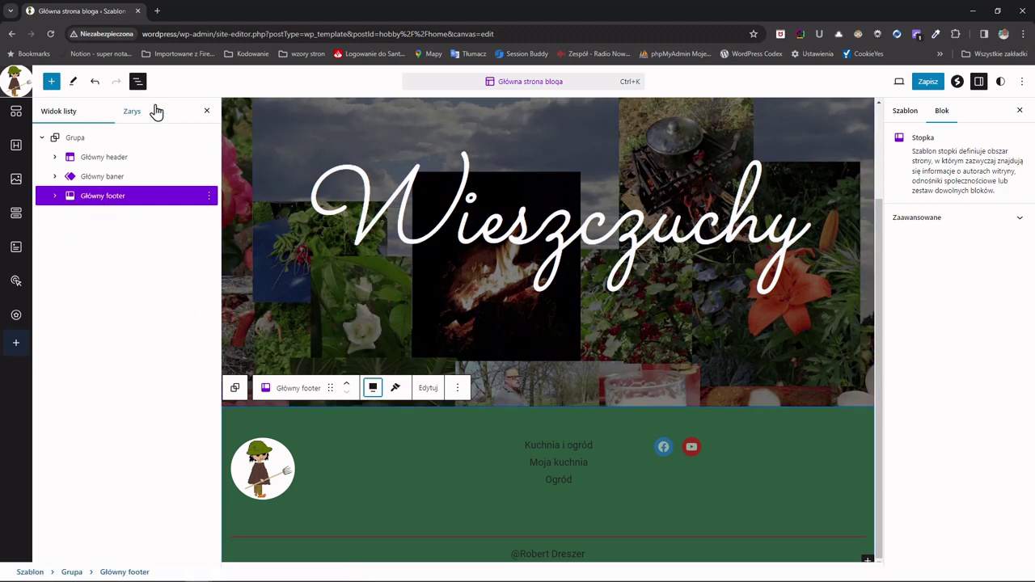
{"action": "left_click", "coordinate": [927, 81]}
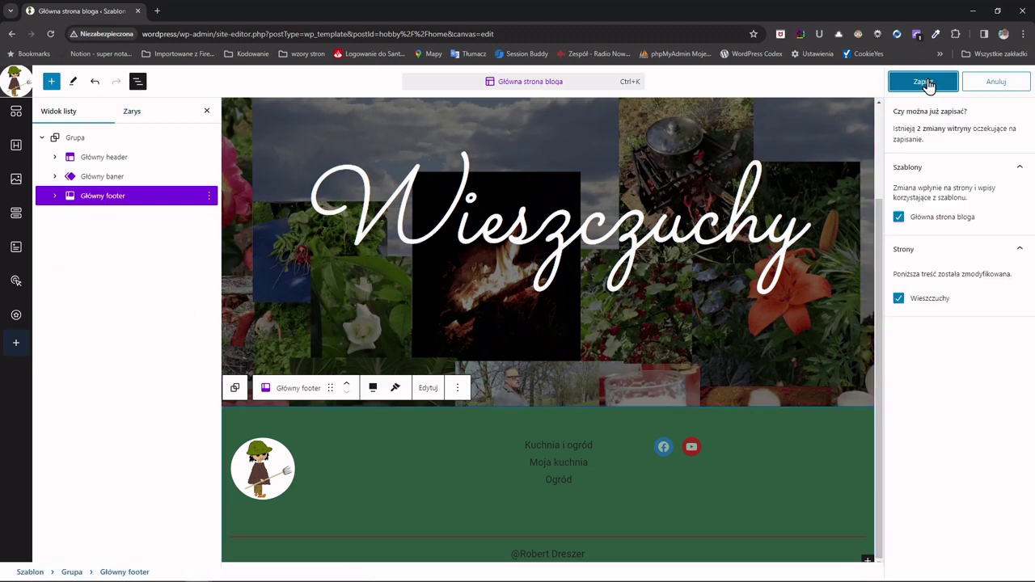
{"action": "left_click", "coordinate": [924, 83]}
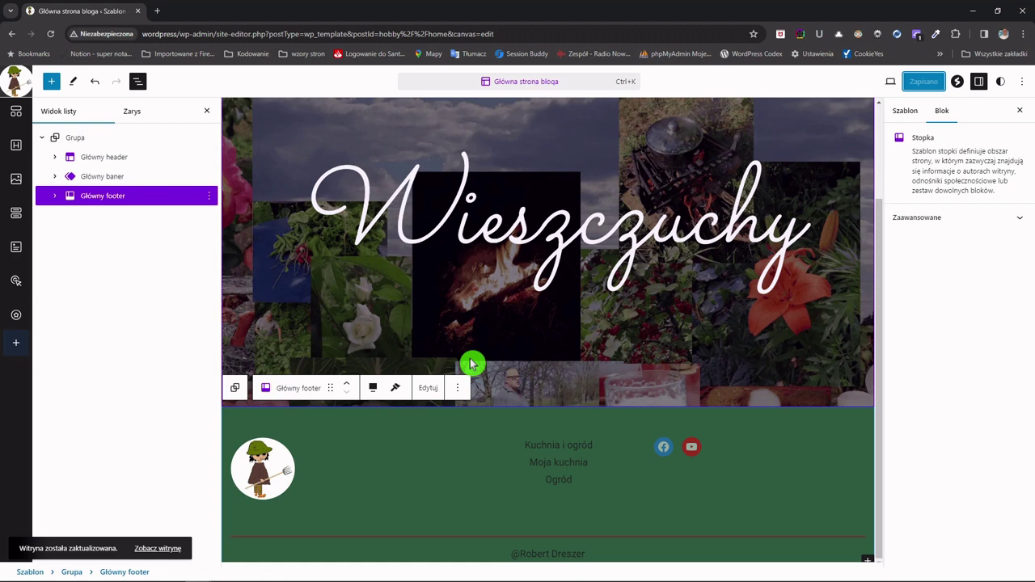
Add a Grupa block with the single-container layout directly after the "Główny baner" template part
{"action": "left_click", "coordinate": [104, 177]}
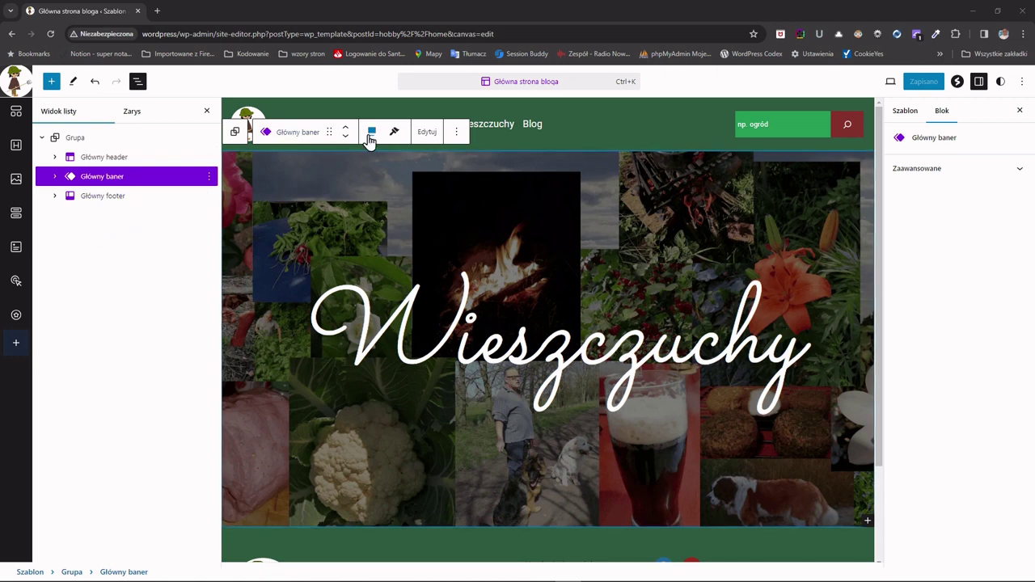
{"action": "left_click", "coordinate": [459, 133]}
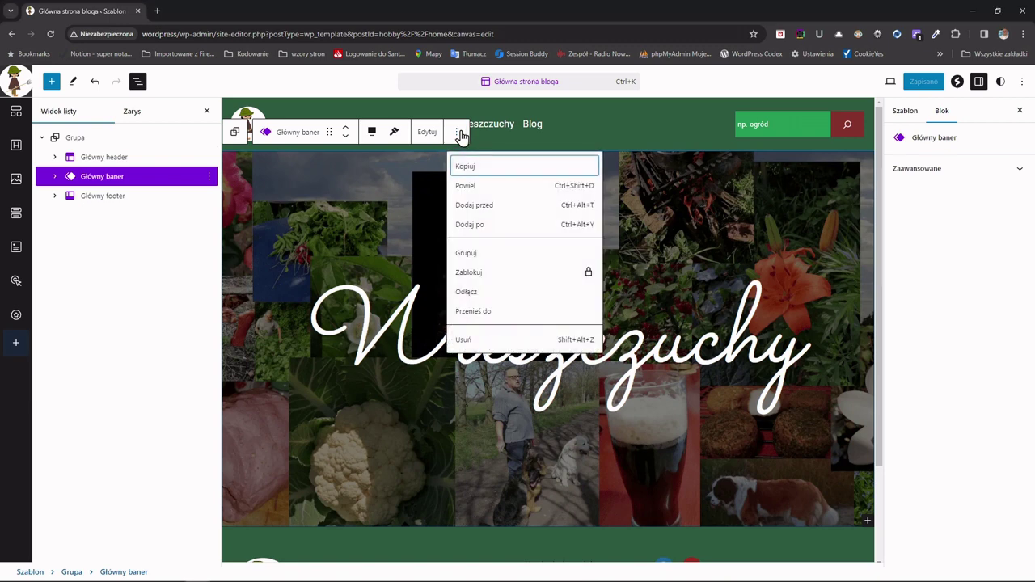
{"action": "left_click", "coordinate": [475, 227]}
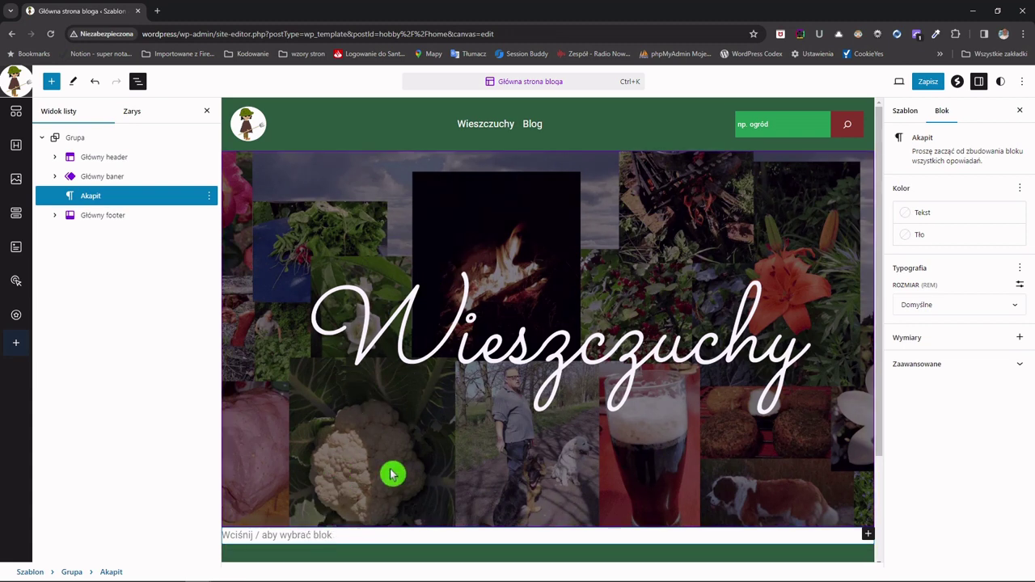
{"action": "type", "text": "/gru"}
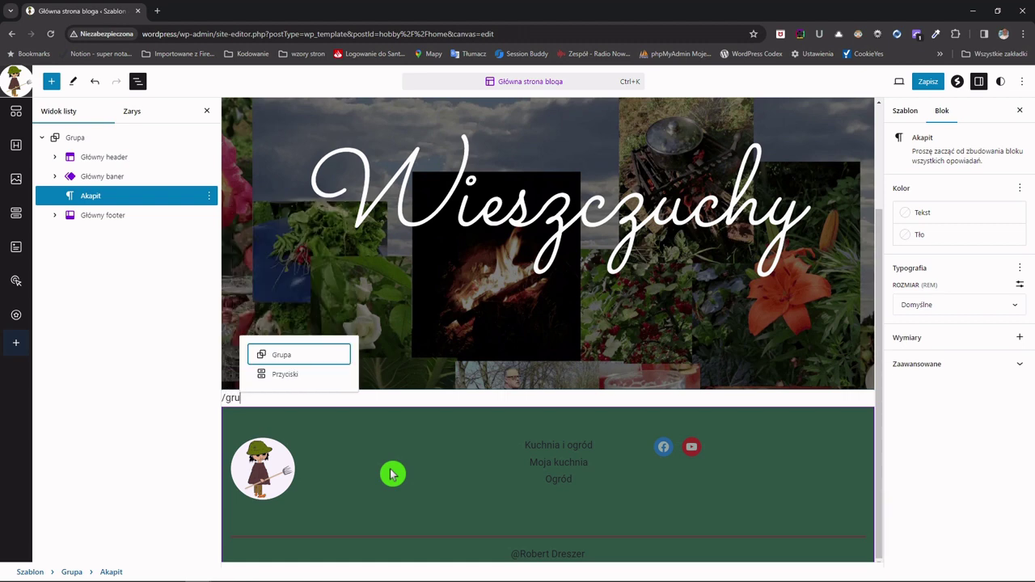
{"action": "key", "text": "Return"}
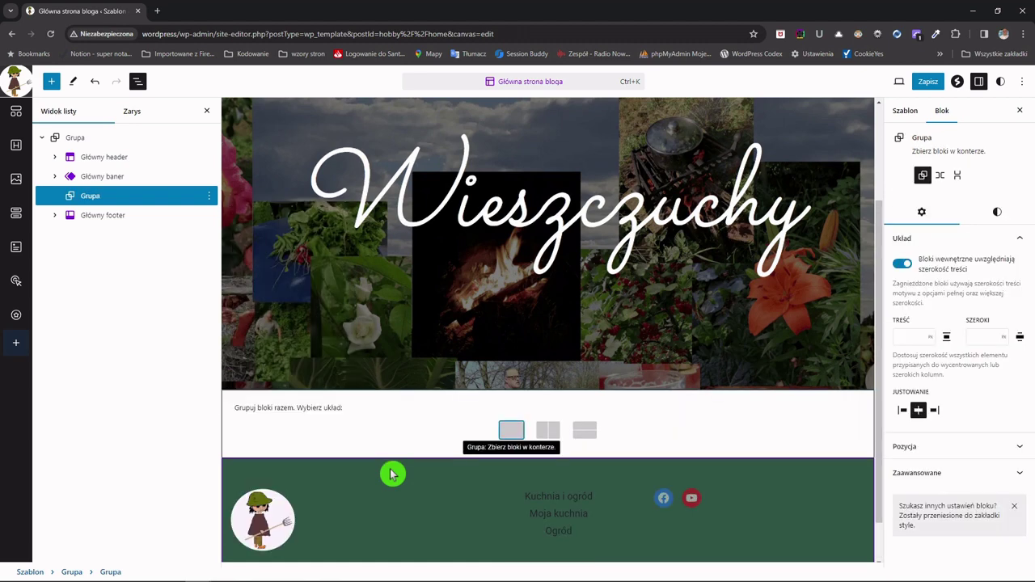
{"action": "key", "text": "Return"}
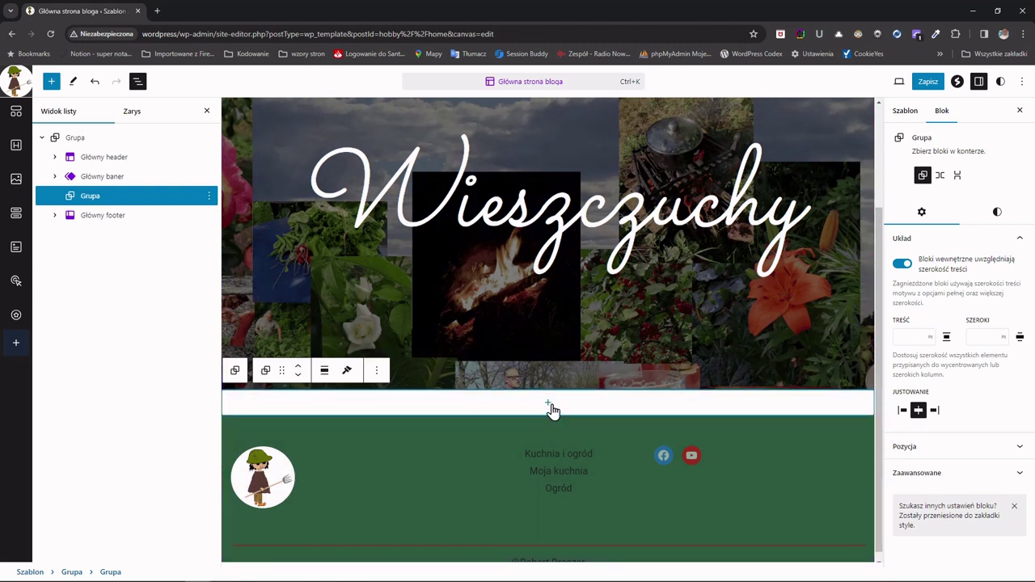
Insert a Kolumny block with the 66 / 33 layout inside the new empty group
{"action": "left_click", "coordinate": [388, 404]}
{"action": "left_click", "coordinate": [553, 404]}
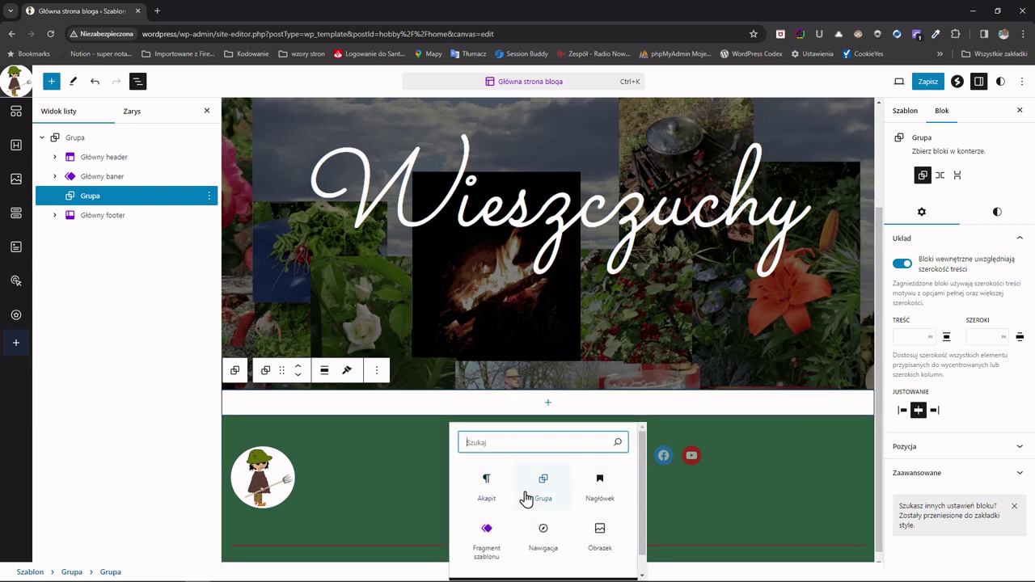
{"action": "type", "text": "kol"}
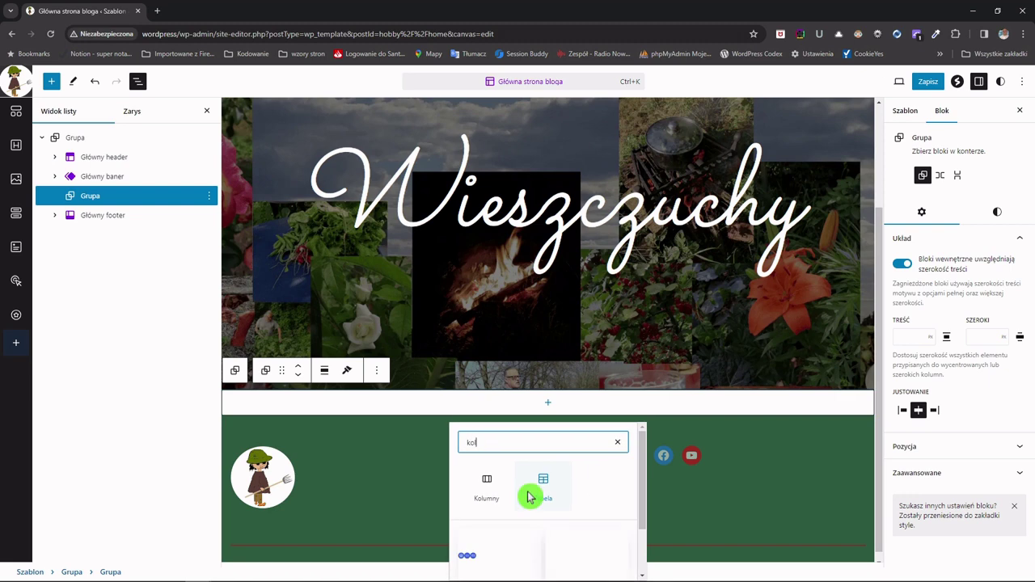
{"action": "left_click", "coordinate": [484, 487]}
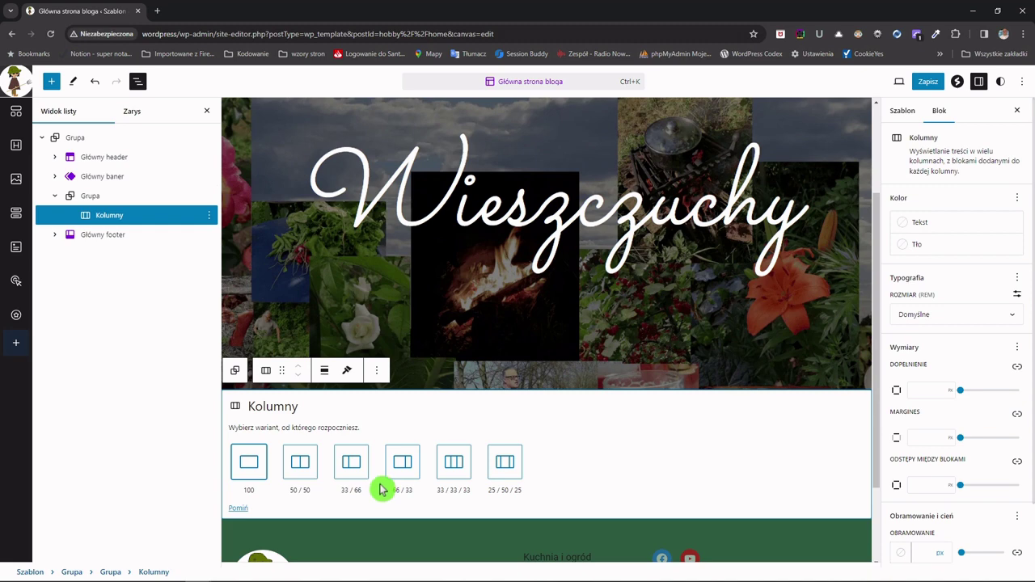
{"action": "left_click", "coordinate": [402, 466]}
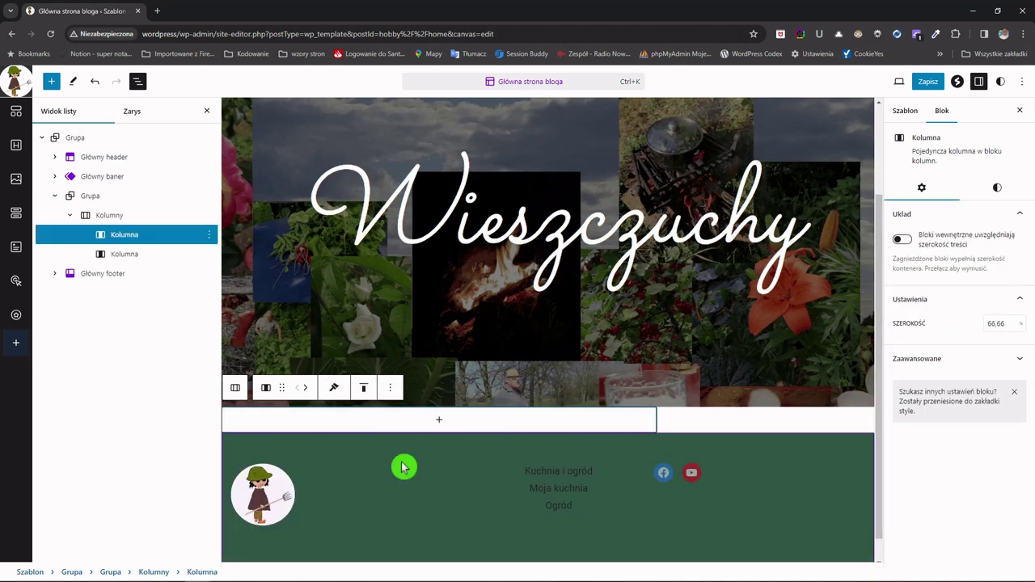
Insert a Post Timeline block into the wider column
{"action": "left_click", "coordinate": [443, 421]}
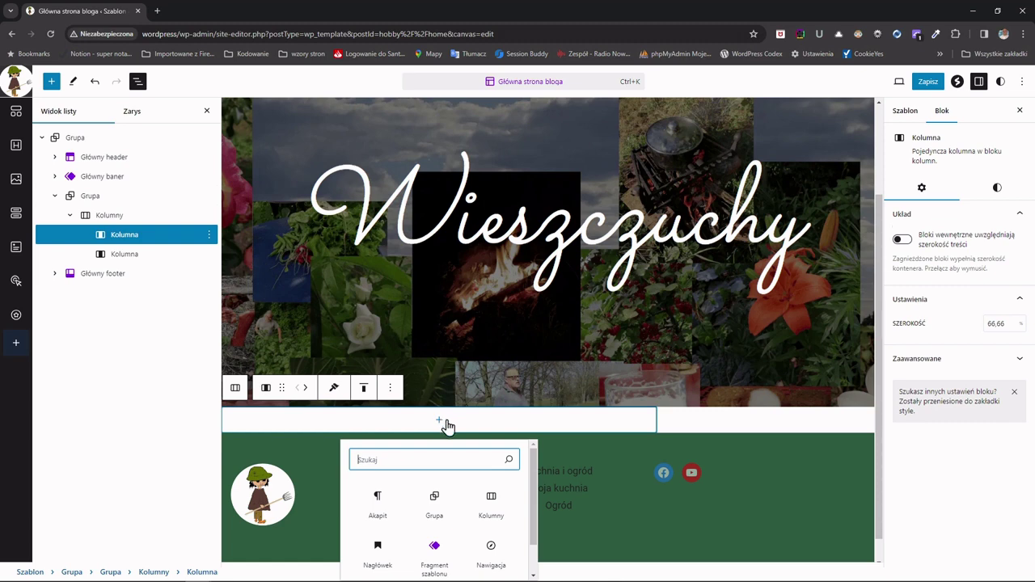
{"action": "type", "text": "time"}
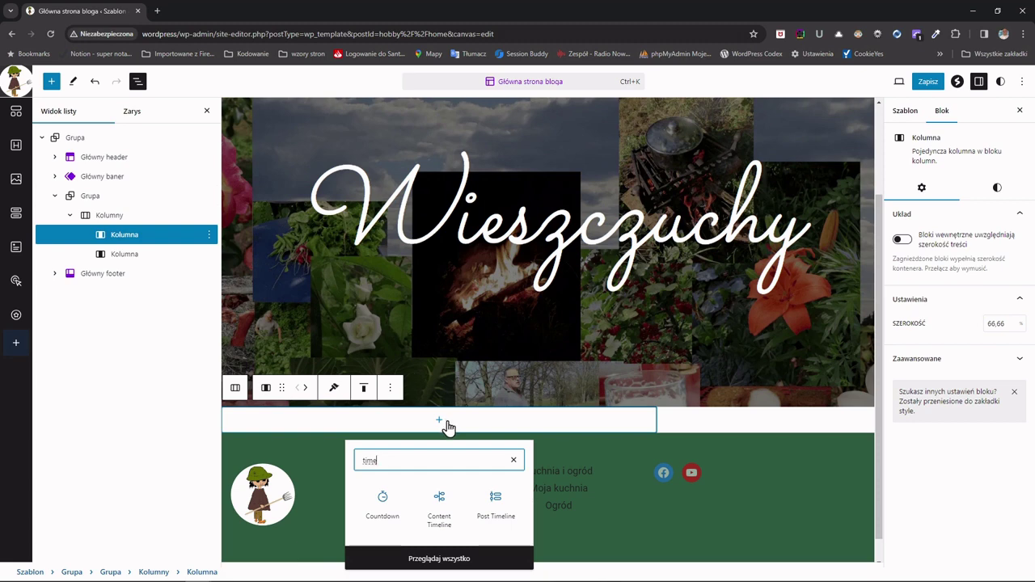
{"action": "left_click", "coordinate": [495, 505]}
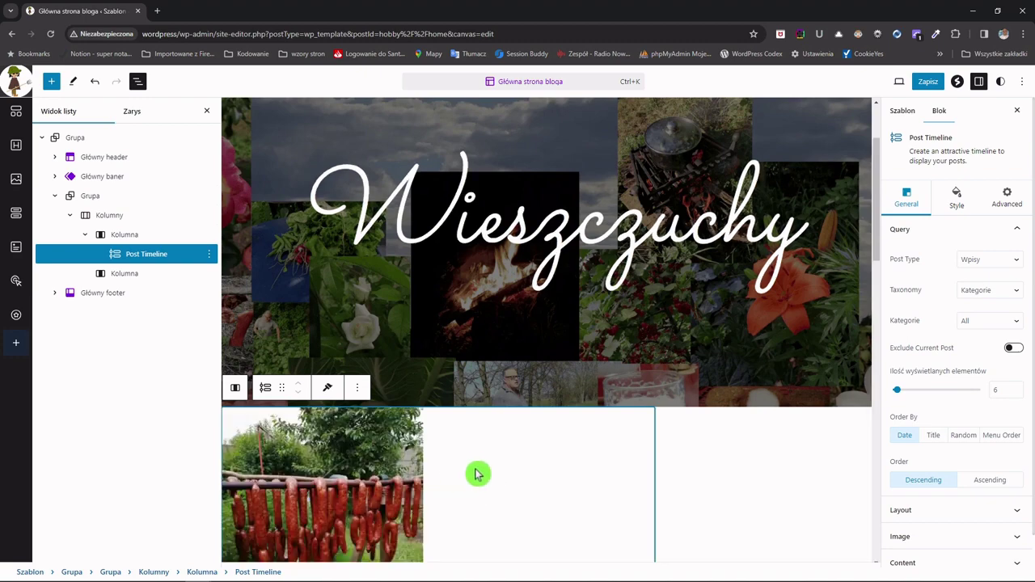
Examine the post timeline's layout in the template from its first post down to the footer
{"action": "scroll", "coordinate": [477, 475], "scroll_direction": "down", "scroll_amount": 4}
{"action": "scroll", "coordinate": [482, 472], "scroll_direction": "down", "scroll_amount": 5}
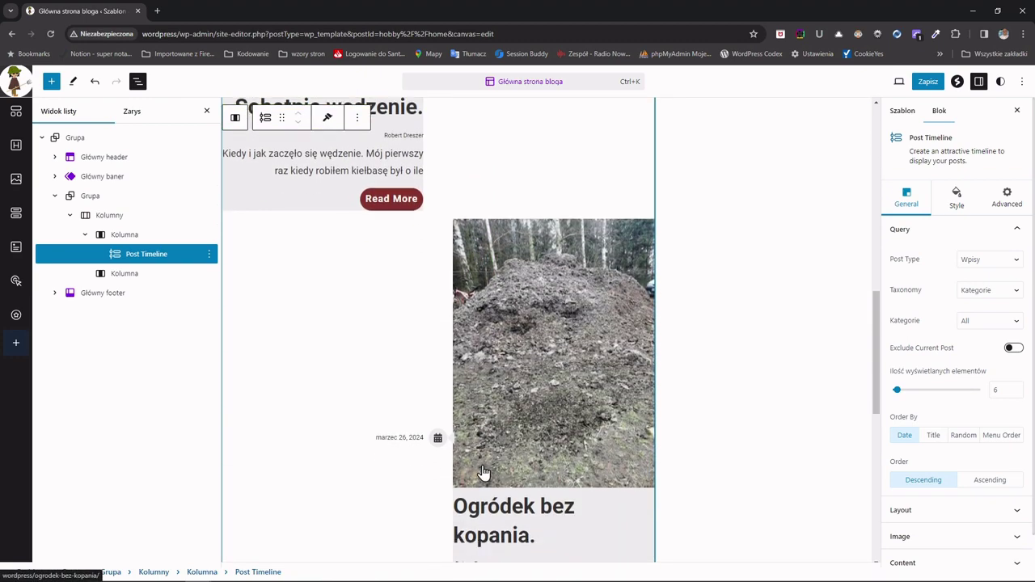
{"action": "scroll", "coordinate": [482, 472], "scroll_direction": "up", "scroll_amount": 5}
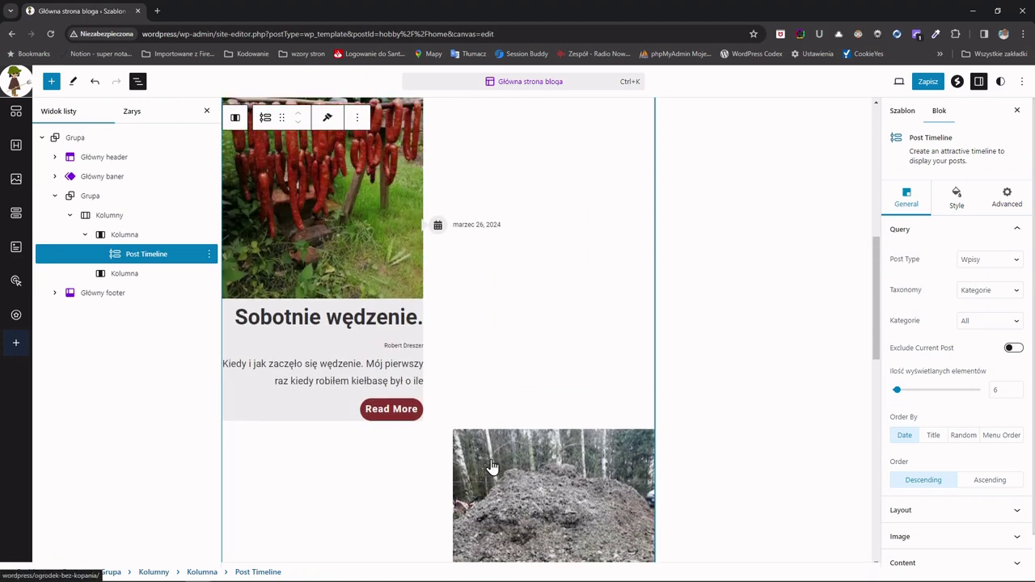
{"action": "scroll", "coordinate": [492, 461], "scroll_direction": "up", "scroll_amount": 3}
{"action": "scroll", "coordinate": [505, 392], "scroll_direction": "down", "scroll_amount": 6}
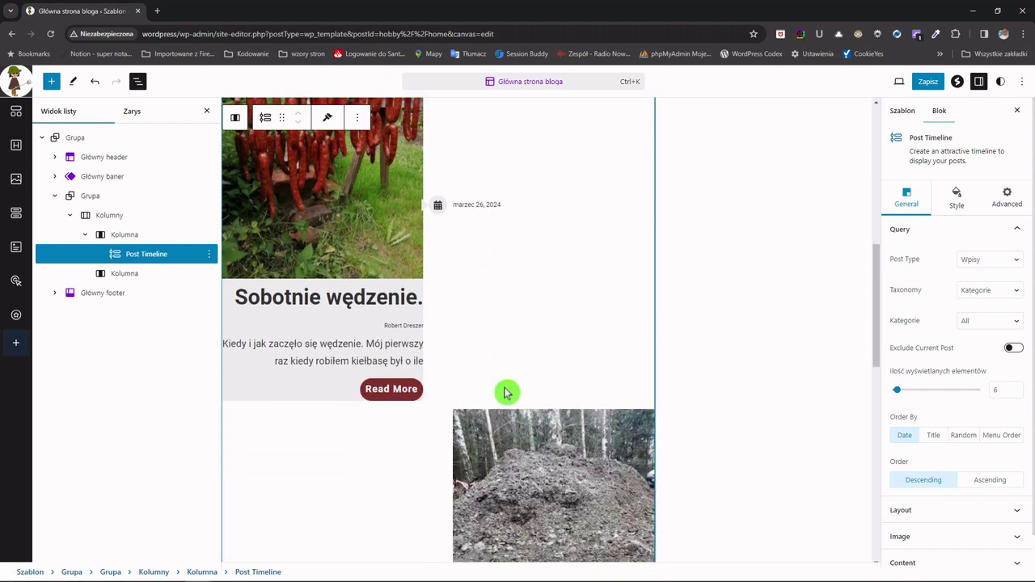
{"action": "scroll", "coordinate": [506, 392], "scroll_direction": "down", "scroll_amount": 1}
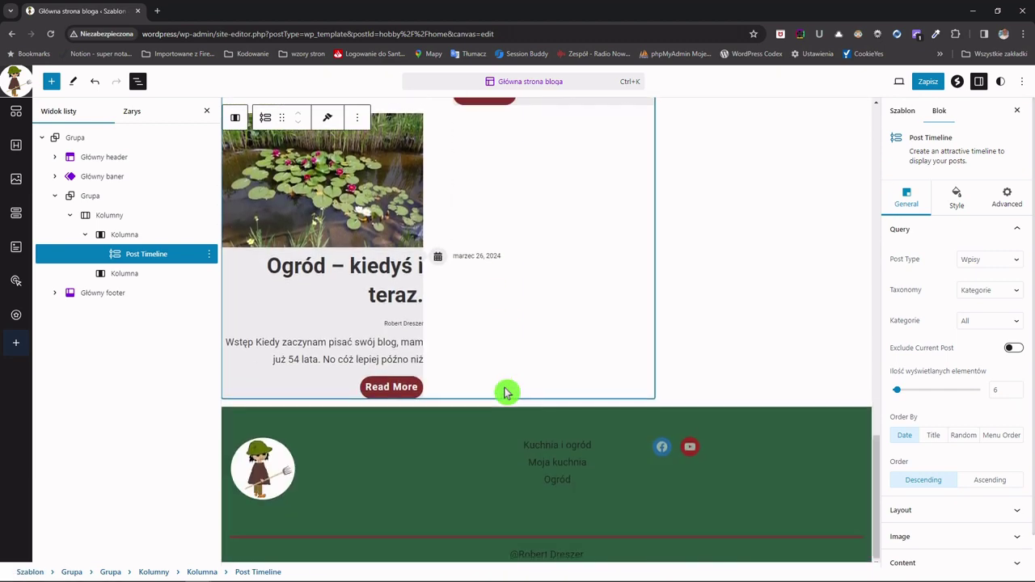
{"action": "scroll", "coordinate": [505, 393], "scroll_direction": "up", "scroll_amount": 6}
{"action": "scroll", "coordinate": [505, 393], "scroll_direction": "up", "scroll_amount": 7}
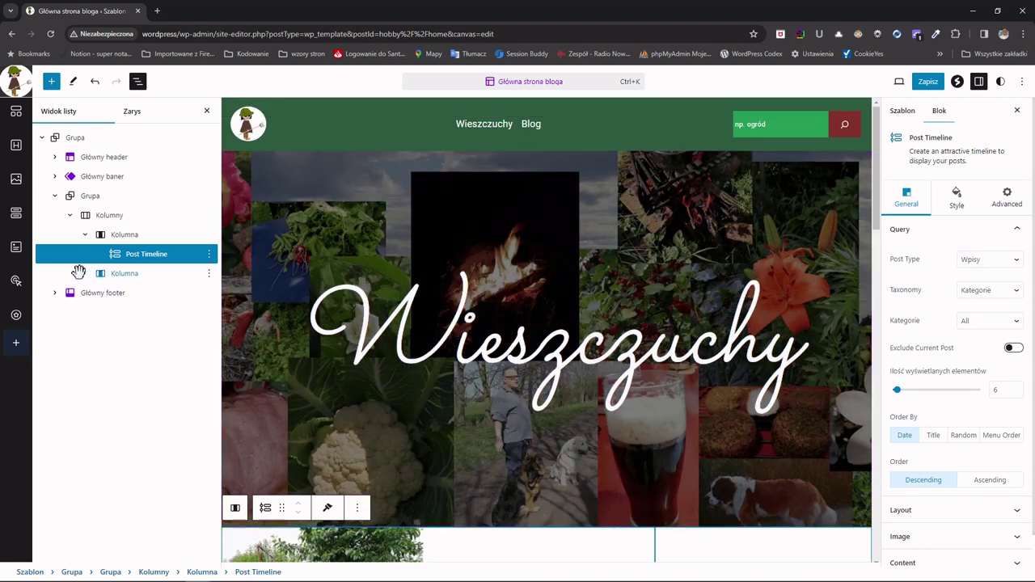
Insert the "Sidebar blog" pattern into the empty narrower column, finding it with the search text "sid"
{"action": "left_click", "coordinate": [133, 277]}
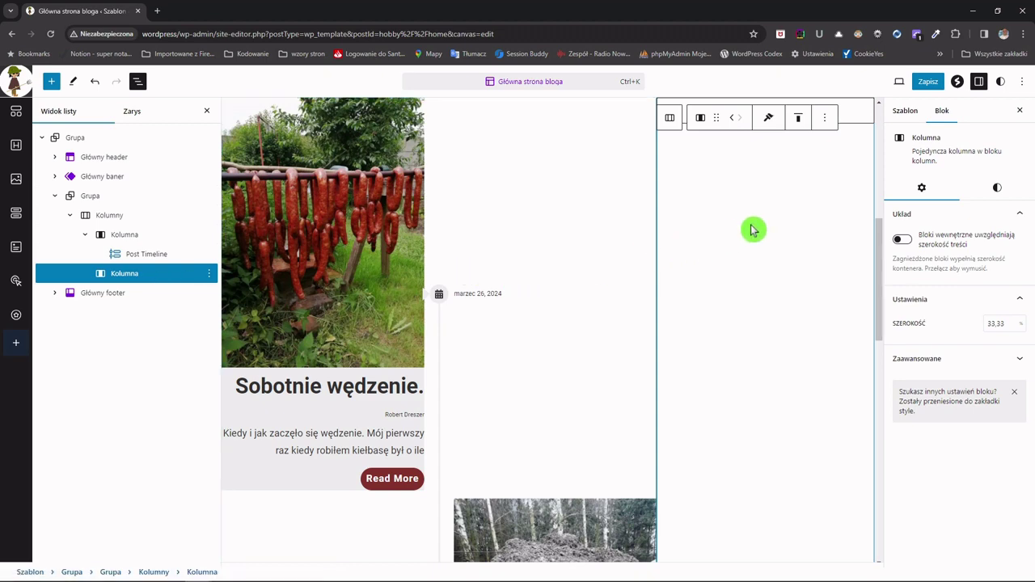
{"action": "scroll", "coordinate": [756, 235], "scroll_direction": "up", "scroll_amount": 3}
{"action": "left_click", "coordinate": [765, 382]}
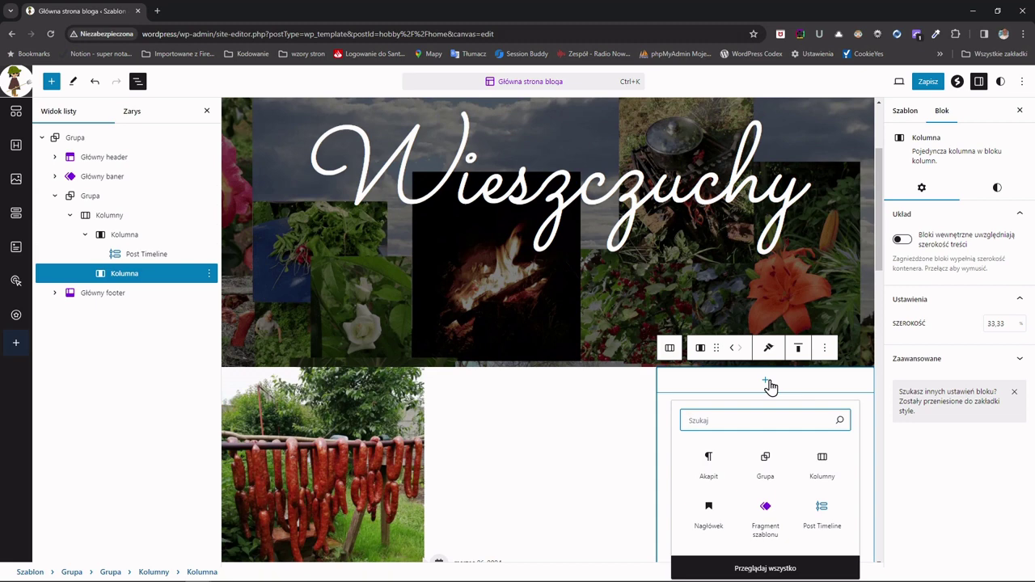
{"action": "type", "text": "sid"}
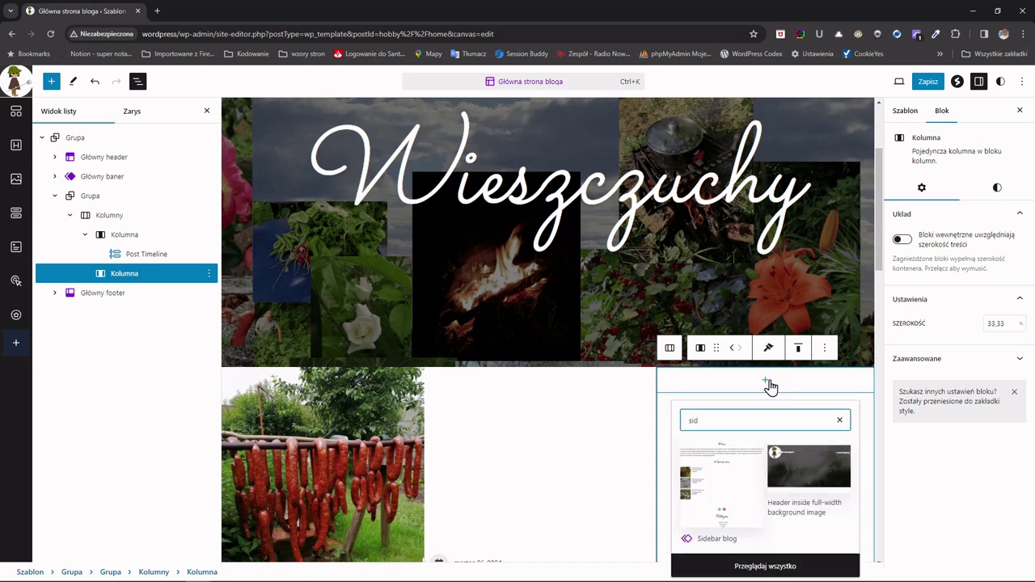
{"action": "left_click", "coordinate": [734, 483]}
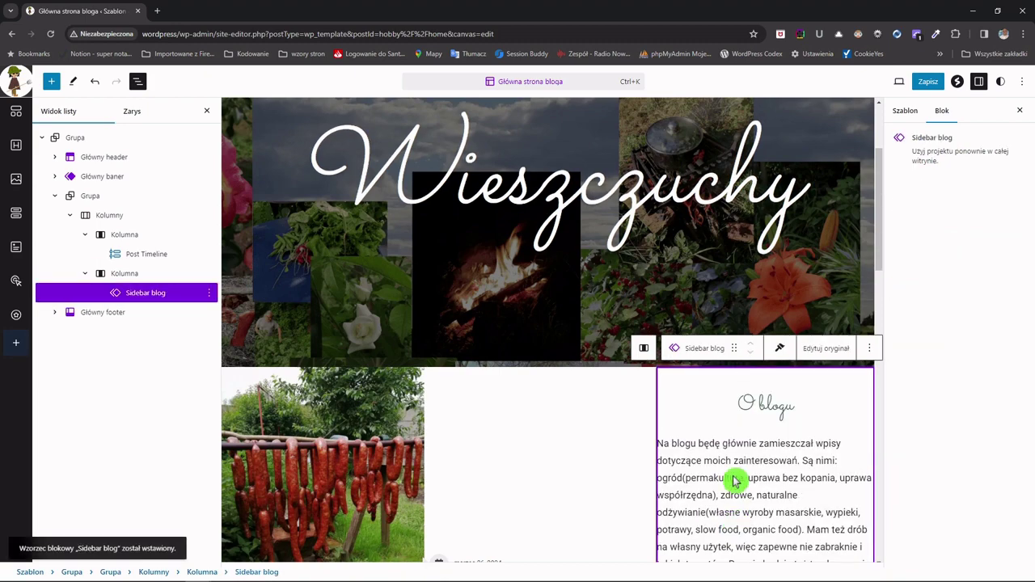
Check the inserted sidebar beside the timeline and save the "Główna strona bloga" template
{"action": "scroll", "coordinate": [734, 480], "scroll_direction": "down", "scroll_amount": 10}
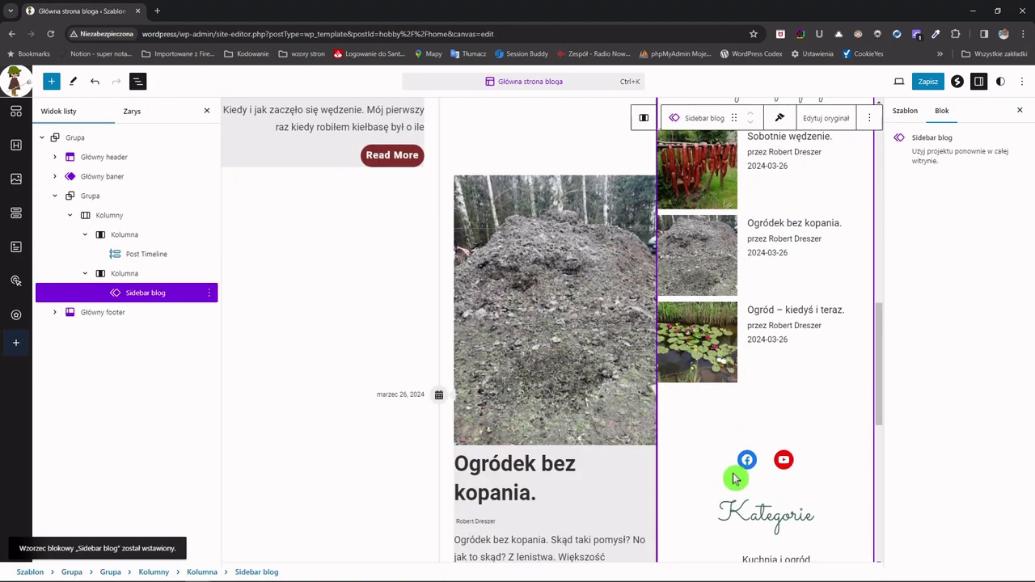
{"action": "scroll", "coordinate": [734, 479], "scroll_direction": "down", "scroll_amount": 3}
{"action": "scroll", "coordinate": [734, 479], "scroll_direction": "up", "scroll_amount": 5}
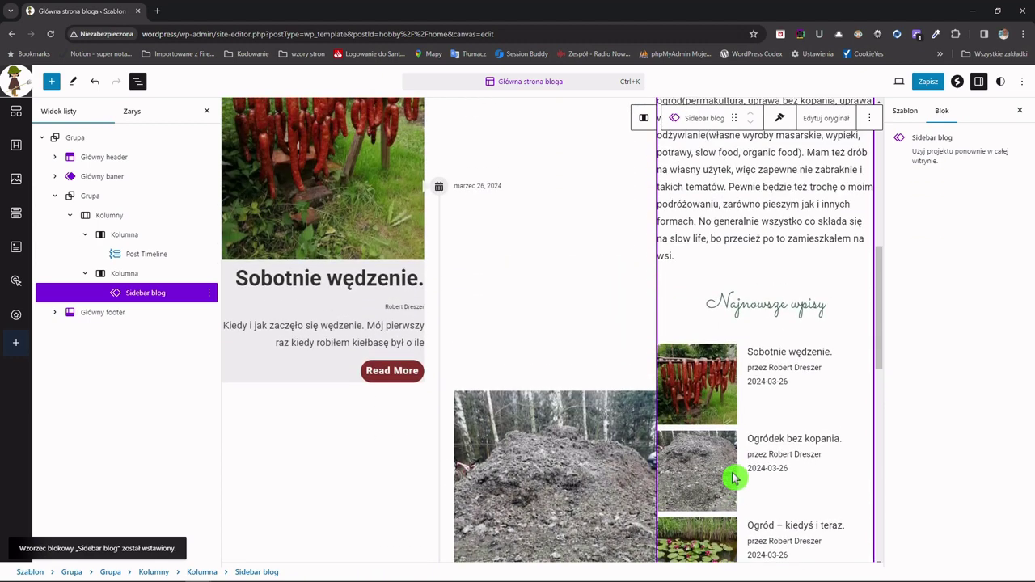
{"action": "scroll", "coordinate": [734, 478], "scroll_direction": "up", "scroll_amount": 3}
{"action": "scroll", "coordinate": [655, 497], "scroll_direction": "down", "scroll_amount": 2}
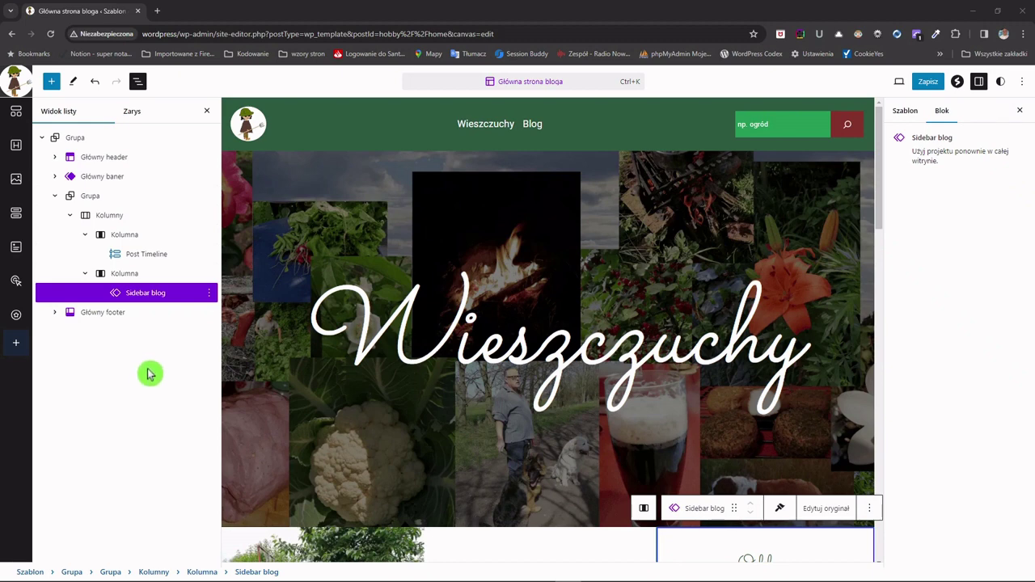
{"action": "left_click", "coordinate": [923, 82]}
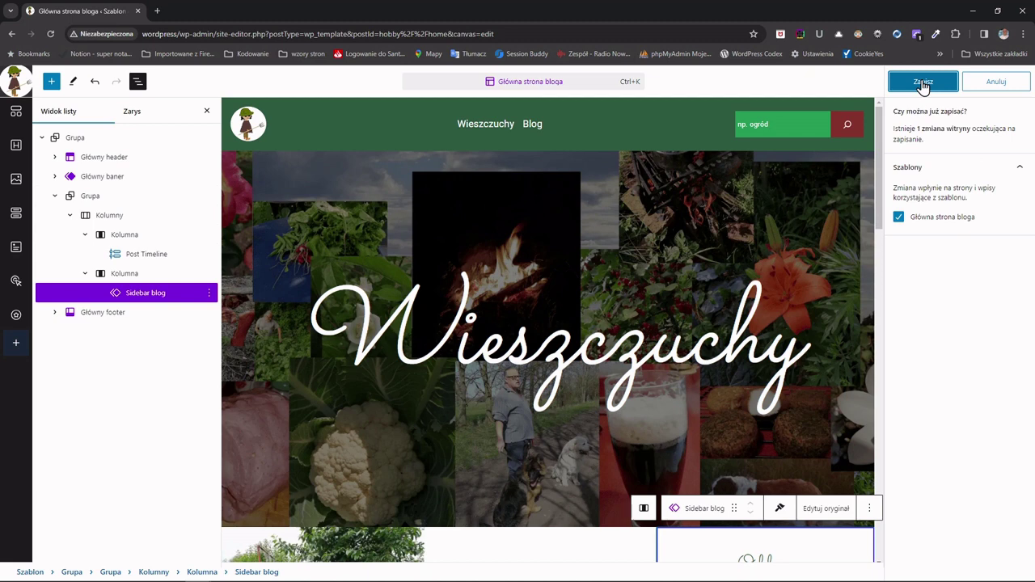
{"action": "left_click", "coordinate": [924, 83]}
Switch to the Firefox window with the live site, reload it and open the Blog page
{"action": "mouse_move", "coordinate": [488, 574]}
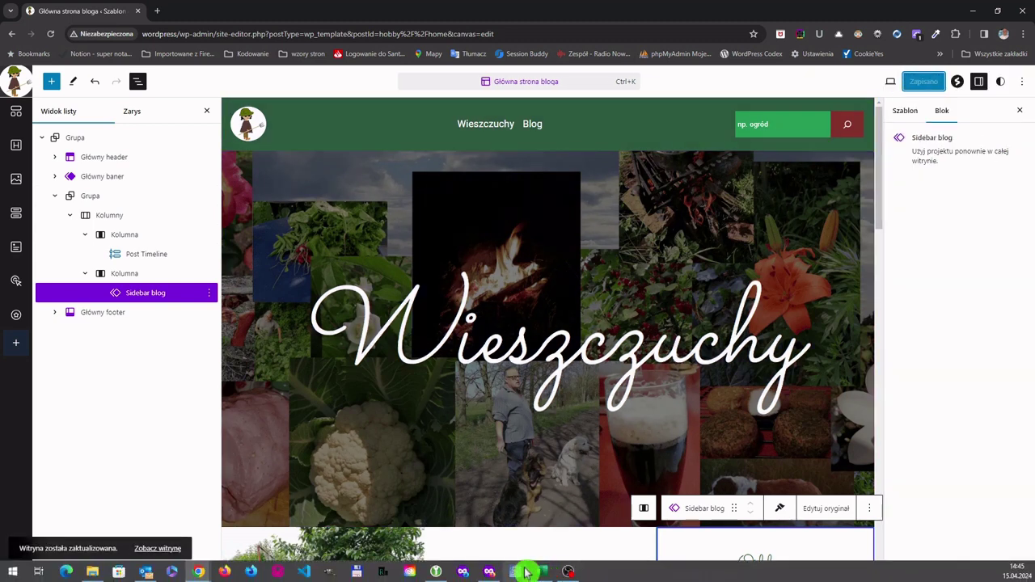
{"action": "left_click", "coordinate": [472, 521]}
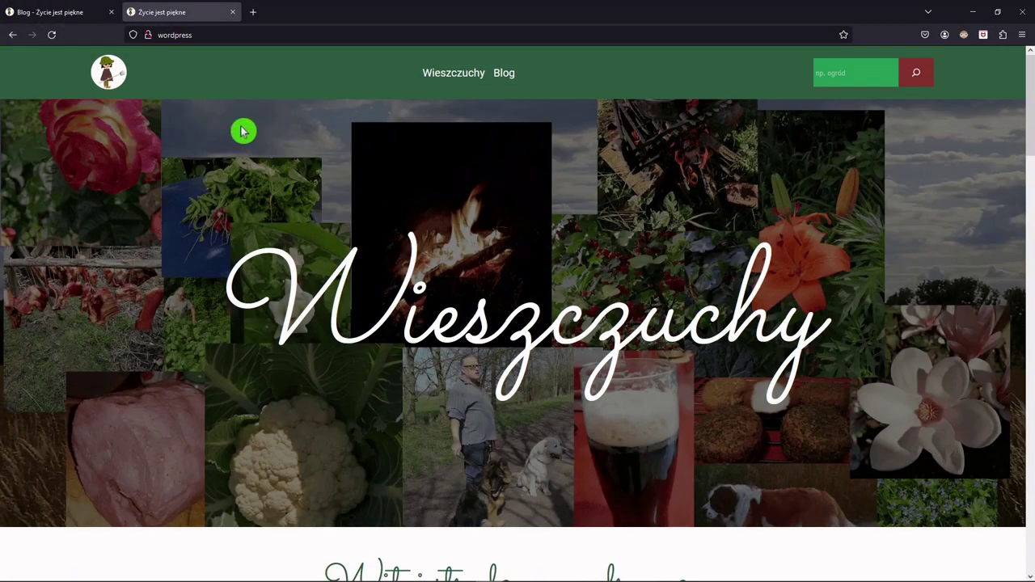
{"action": "left_click", "coordinate": [51, 38]}
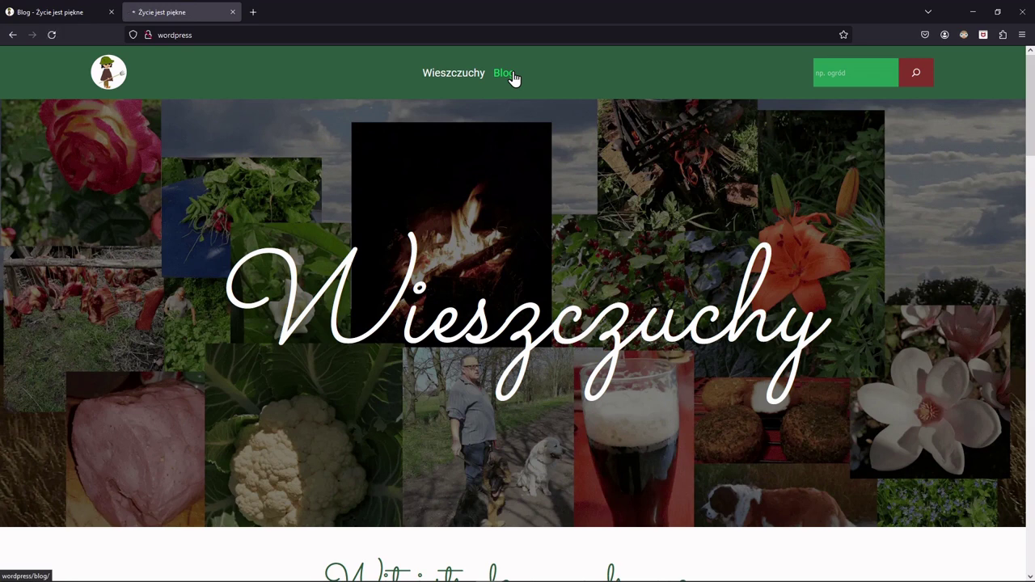
{"action": "left_click", "coordinate": [510, 73]}
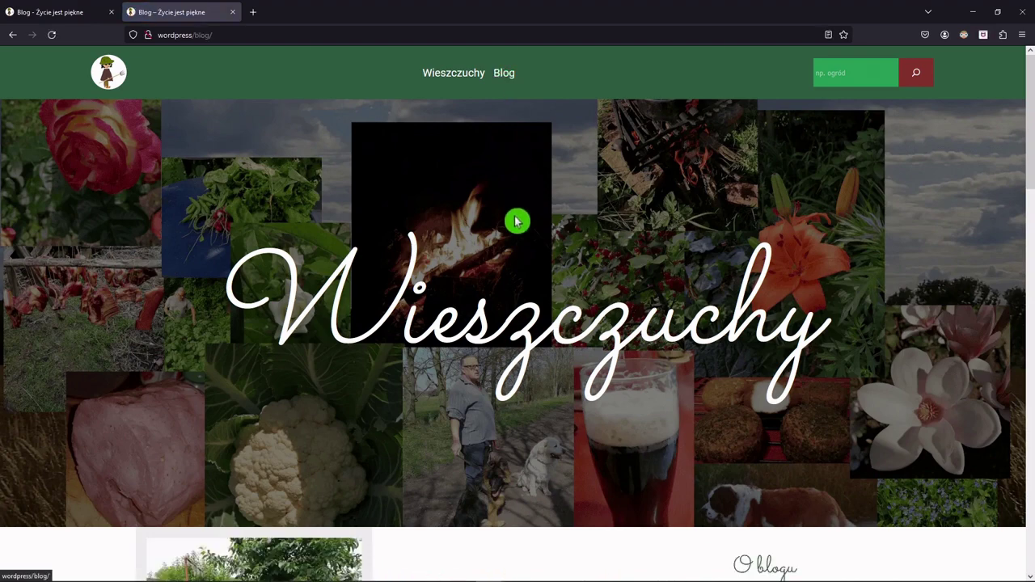
Examine the published blog page's timeline and sidebar, checking their column widths and spacing from the banner down to the third post
{"action": "scroll", "coordinate": [518, 250], "scroll_direction": "down", "scroll_amount": 9}
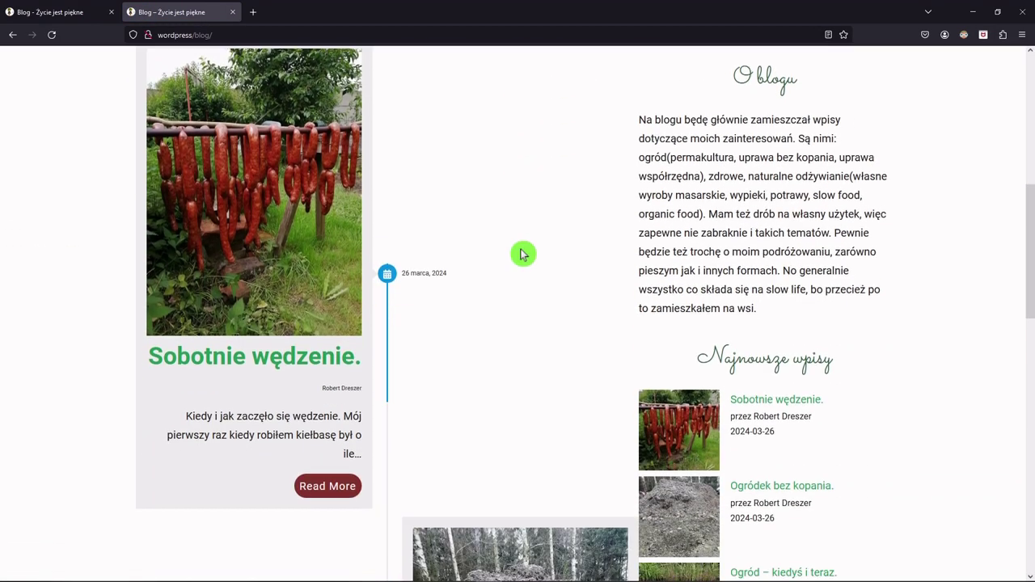
{"action": "scroll", "coordinate": [521, 256], "scroll_direction": "down", "scroll_amount": 8}
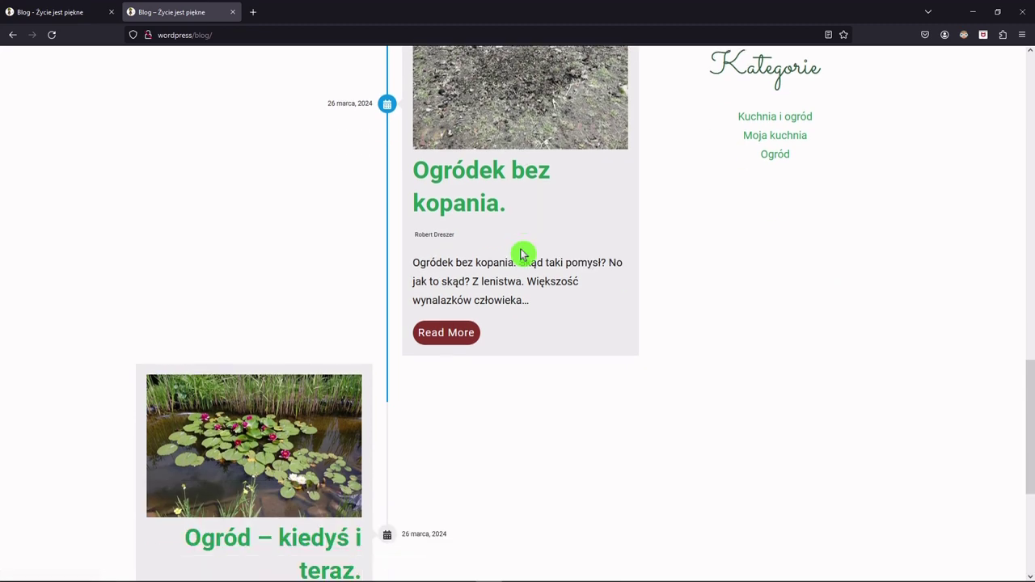
{"action": "scroll", "coordinate": [532, 254], "scroll_direction": "up", "scroll_amount": 10}
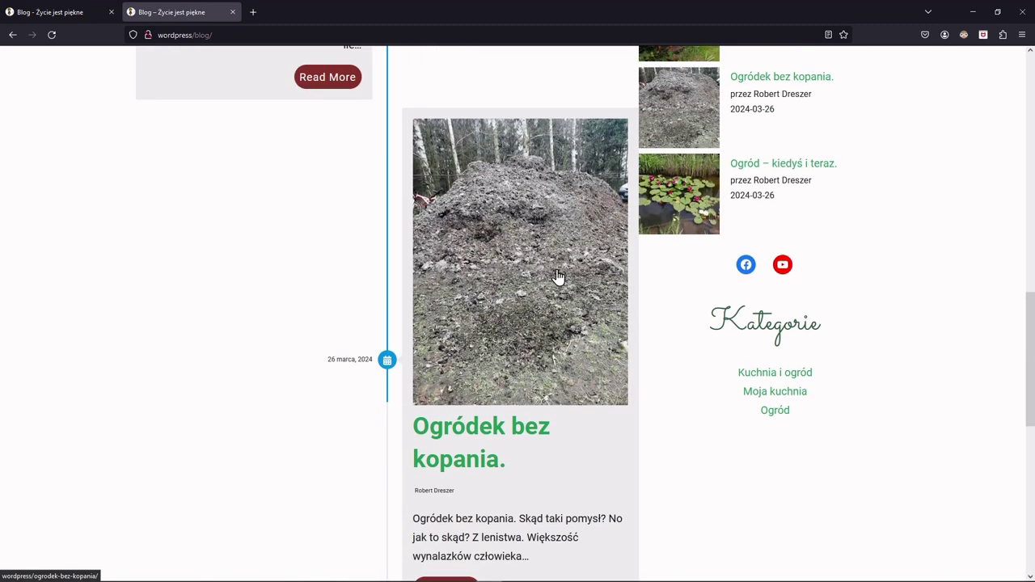
{"action": "scroll", "coordinate": [561, 281], "scroll_direction": "up", "scroll_amount": 5}
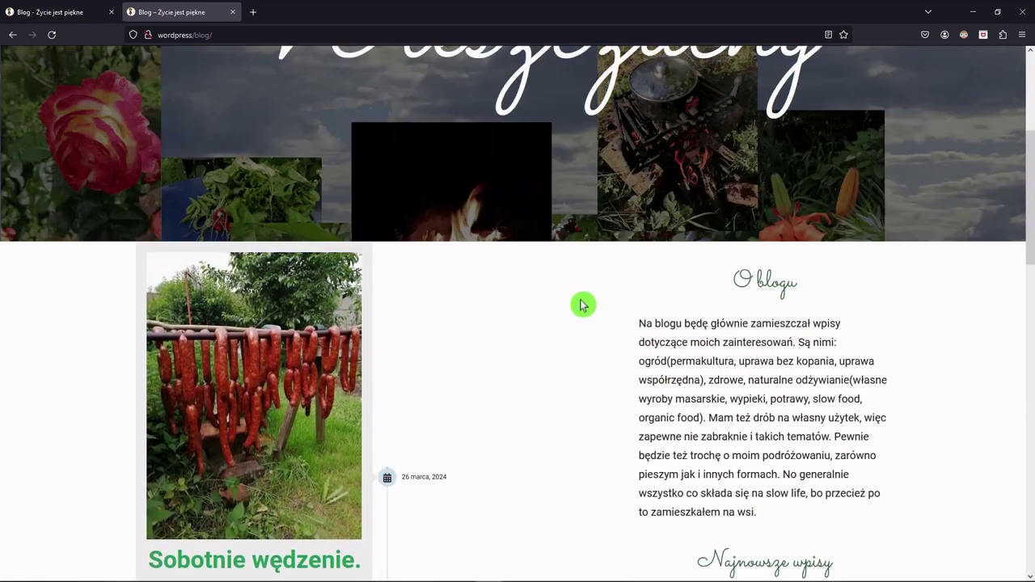
{"action": "scroll", "coordinate": [647, 409], "scroll_direction": "up", "scroll_amount": 3}
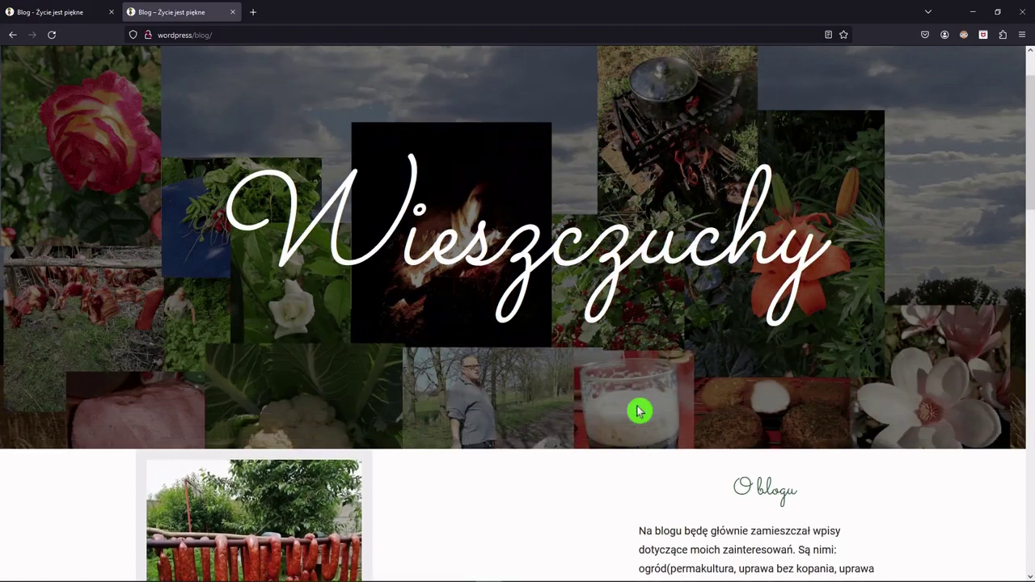
{"action": "scroll", "coordinate": [639, 411], "scroll_direction": "down", "scroll_amount": 5}
{"action": "scroll", "coordinate": [640, 408], "scroll_direction": "down", "scroll_amount": 3}
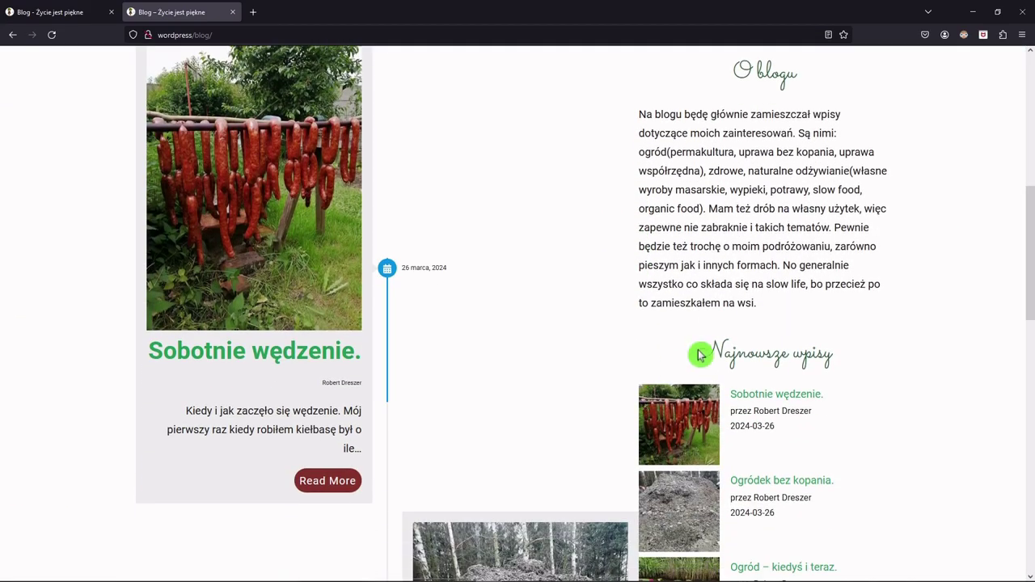
{"action": "scroll", "coordinate": [477, 283], "scroll_direction": "up", "scroll_amount": 1}
{"action": "scroll", "coordinate": [490, 322], "scroll_direction": "up", "scroll_amount": 2}
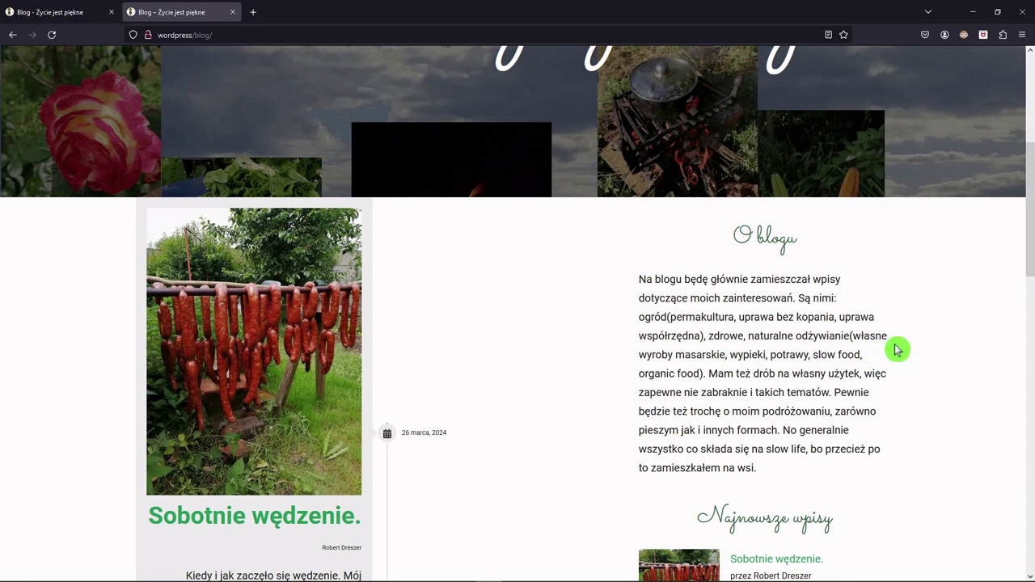
{"action": "scroll", "coordinate": [832, 349], "scroll_direction": "down", "scroll_amount": 2}
{"action": "scroll", "coordinate": [833, 349], "scroll_direction": "down", "scroll_amount": 2}
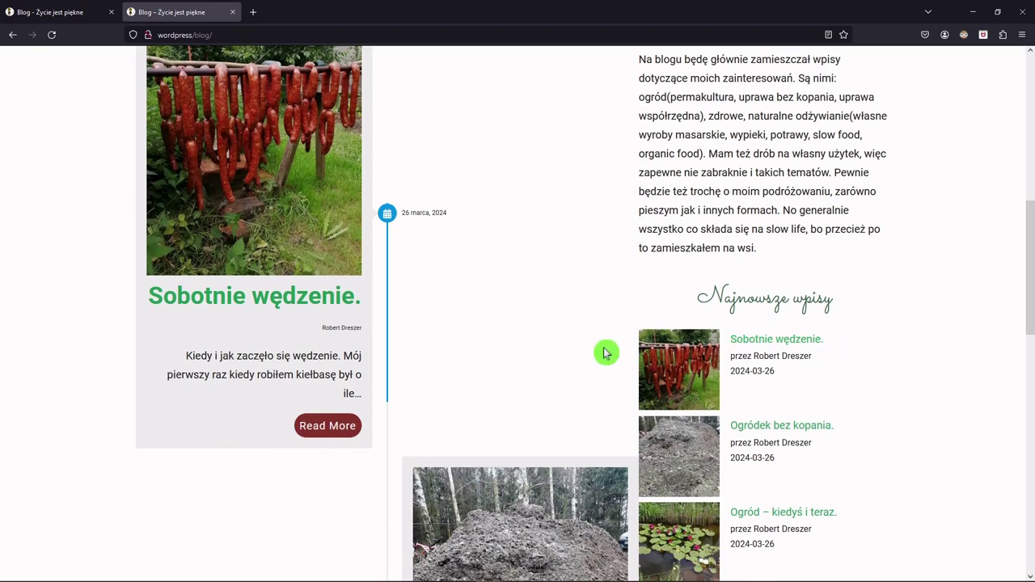
{"action": "scroll", "coordinate": [602, 353], "scroll_direction": "up", "scroll_amount": 2}
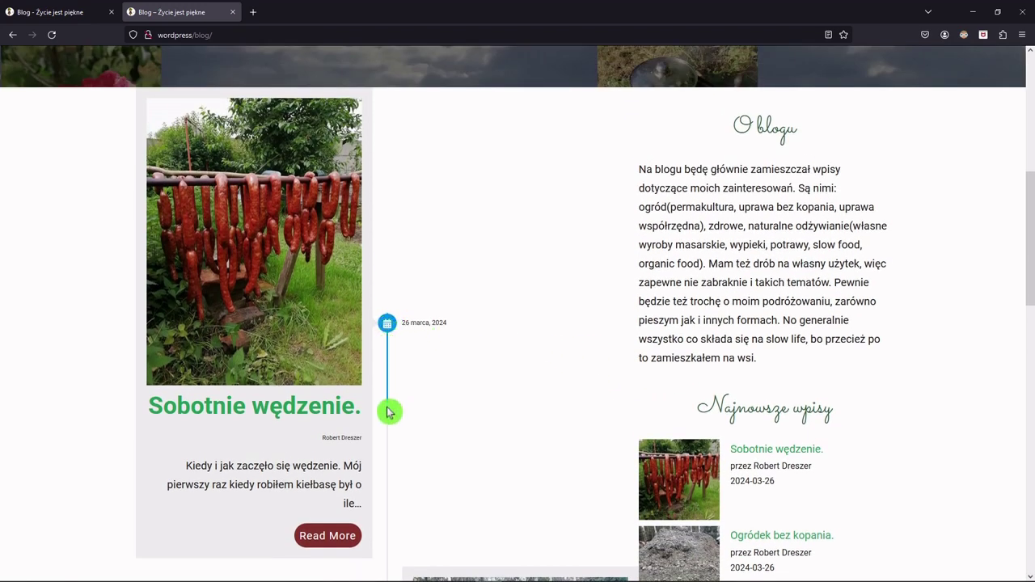
{"action": "scroll", "coordinate": [409, 375], "scroll_direction": "down", "scroll_amount": 3}
{"action": "scroll", "coordinate": [418, 332], "scroll_direction": "up", "scroll_amount": 2}
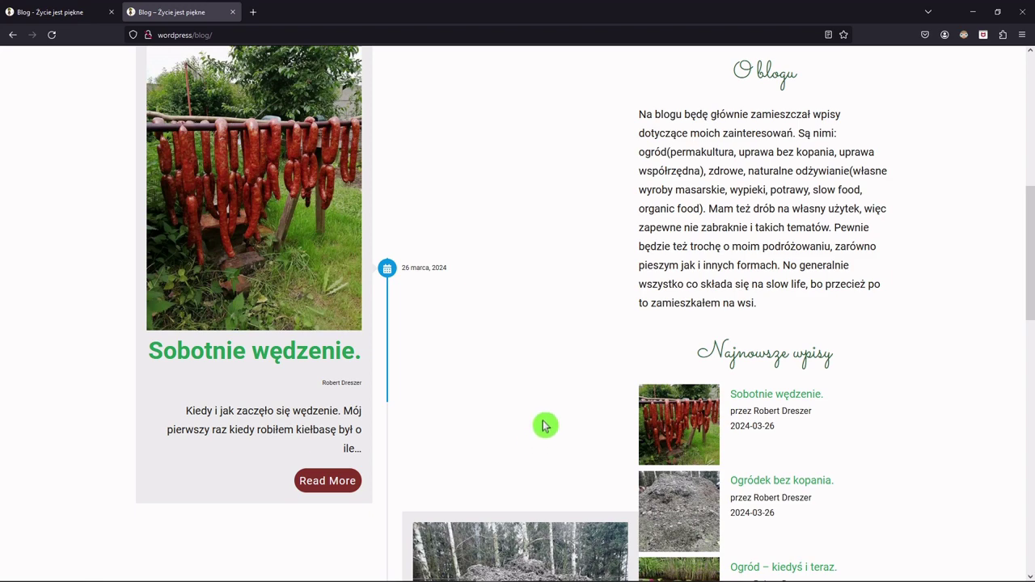
{"action": "scroll", "coordinate": [544, 425], "scroll_direction": "down", "scroll_amount": 2}
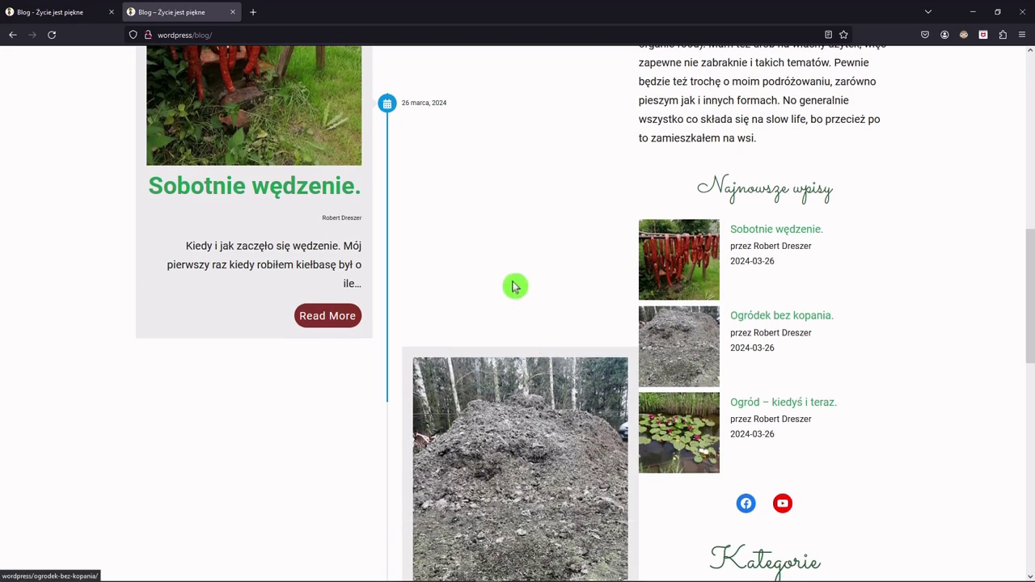
{"action": "scroll", "coordinate": [492, 265], "scroll_direction": "up", "scroll_amount": 2}
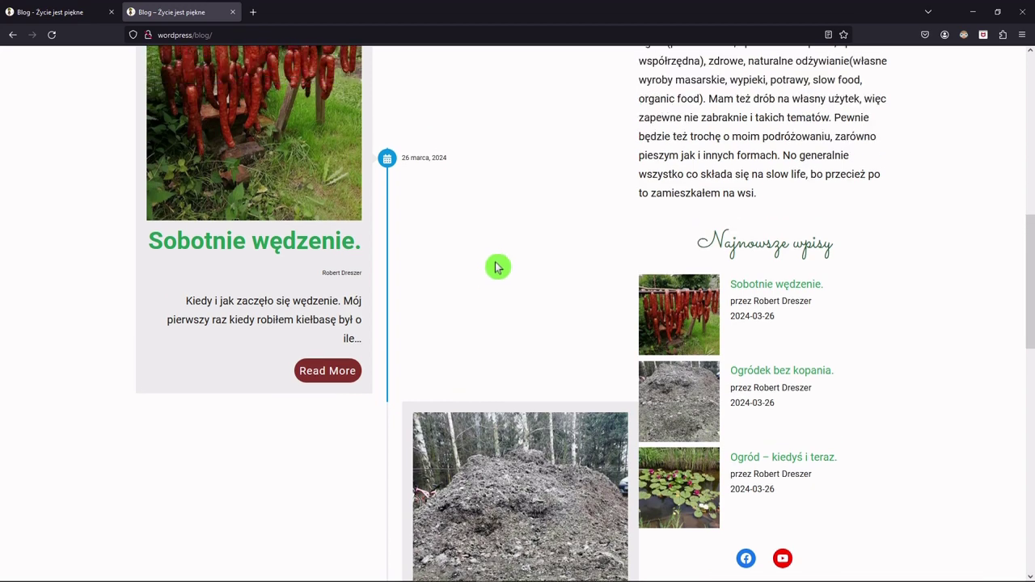
{"action": "scroll", "coordinate": [505, 270], "scroll_direction": "down", "scroll_amount": 2}
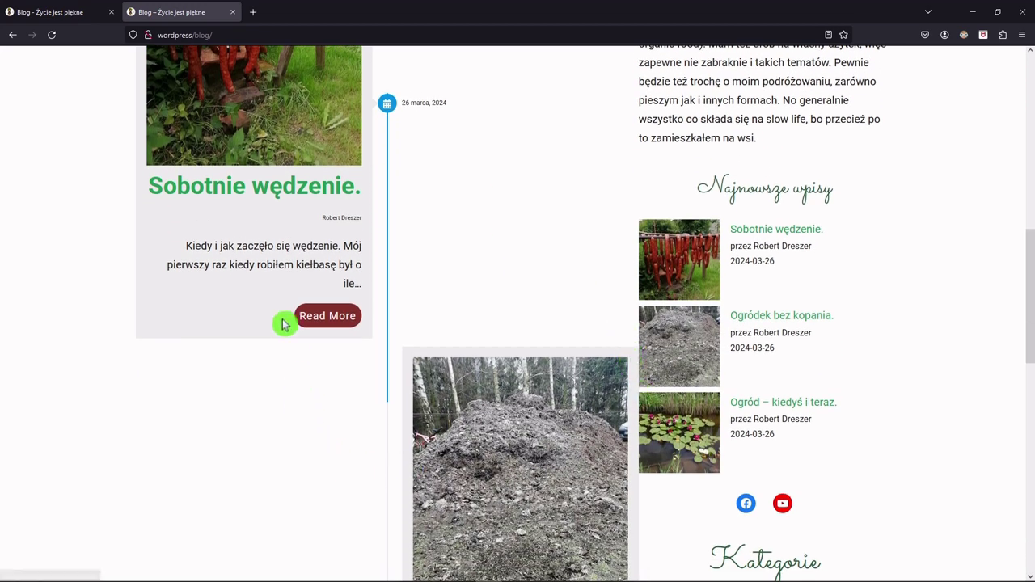
{"action": "scroll", "coordinate": [291, 312], "scroll_direction": "up", "scroll_amount": 3}
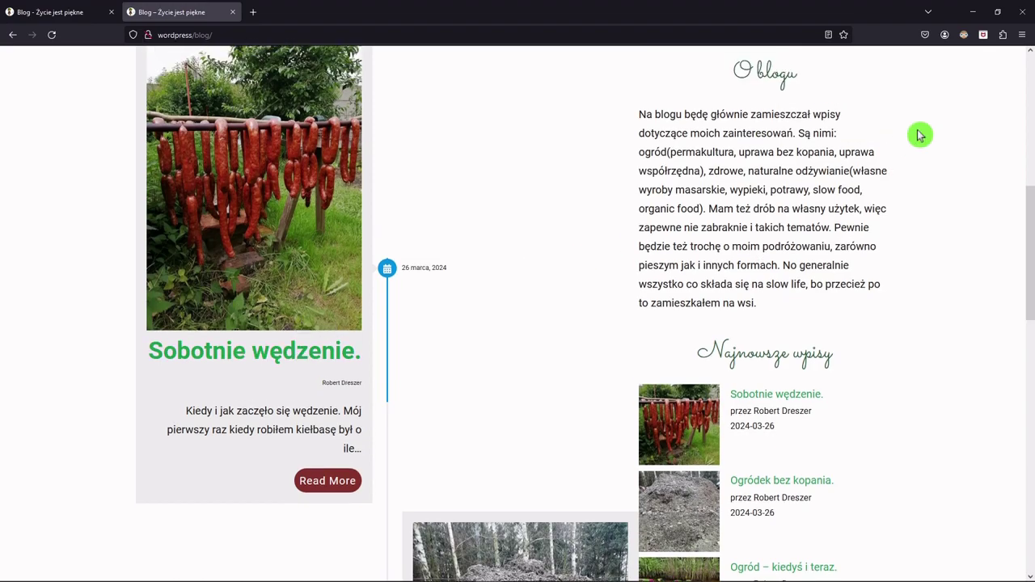
Back in the site editor, set the Grupa block around the columns to "Zwiększona szerokość" (1600px) and save the template
{"action": "left_click", "coordinate": [972, 13]}
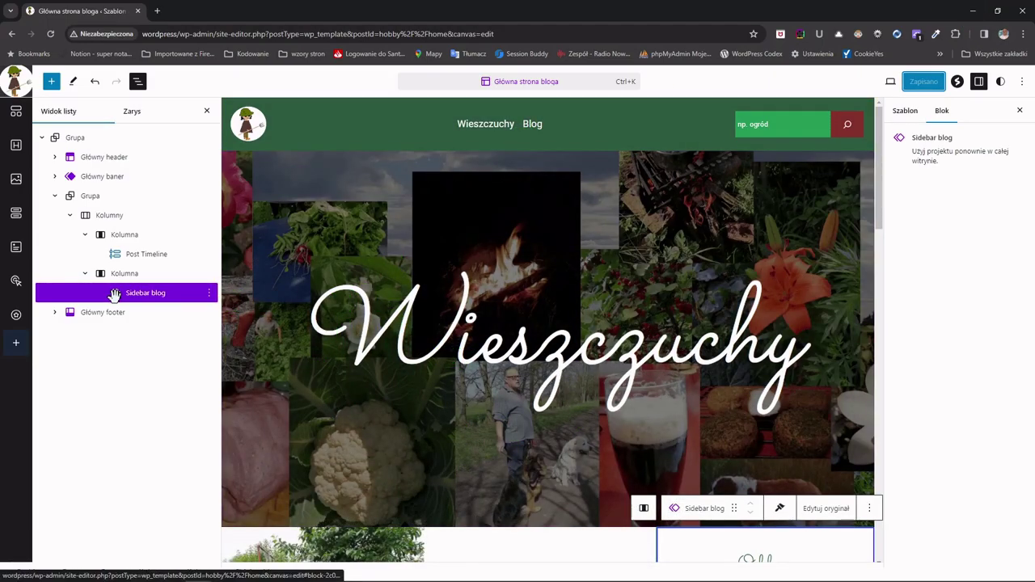
{"action": "left_click", "coordinate": [91, 197]}
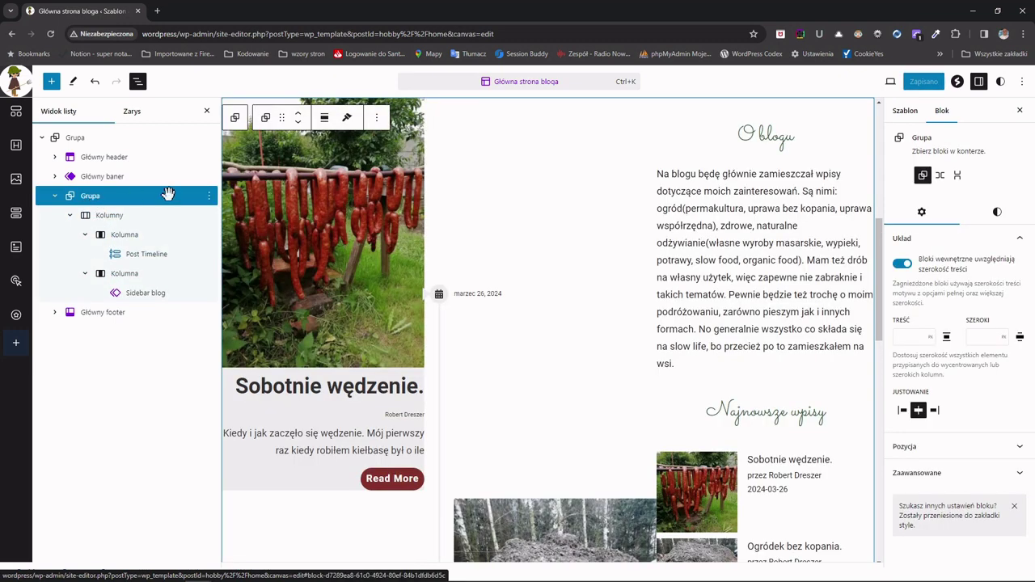
{"action": "left_click", "coordinate": [324, 117]}
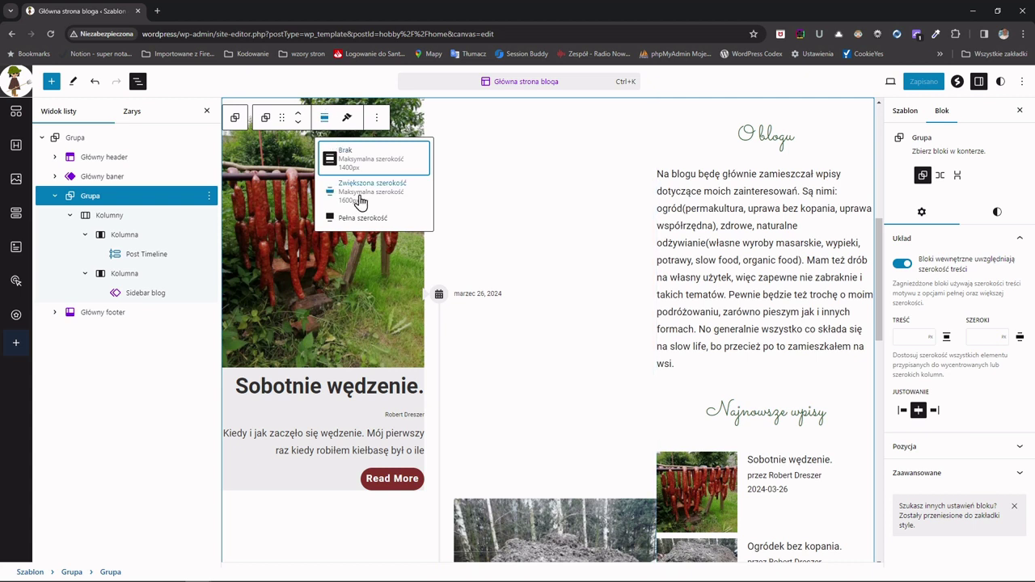
{"action": "left_click", "coordinate": [361, 192]}
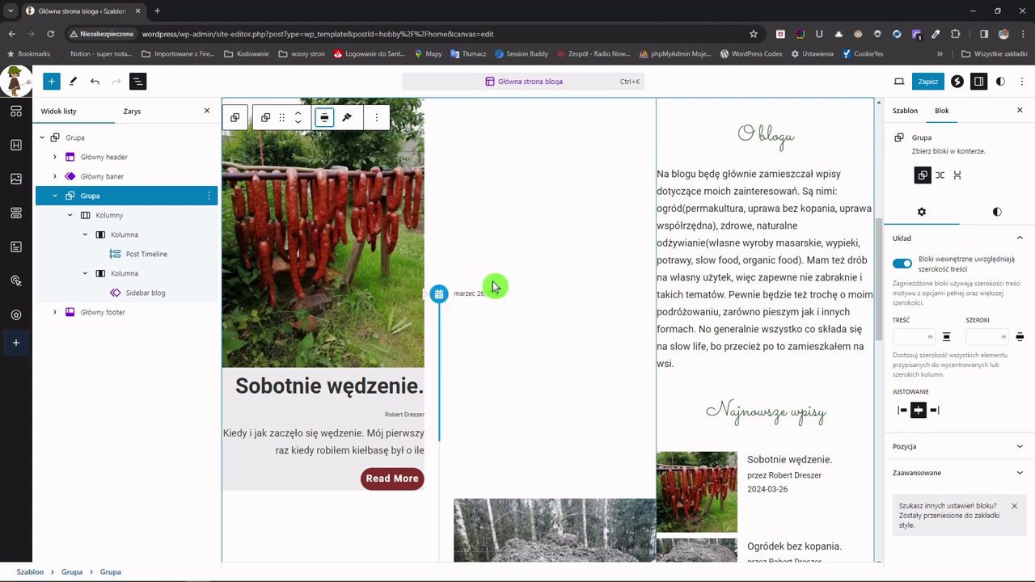
{"action": "left_click", "coordinate": [932, 83]}
{"action": "left_click", "coordinate": [907, 81]}
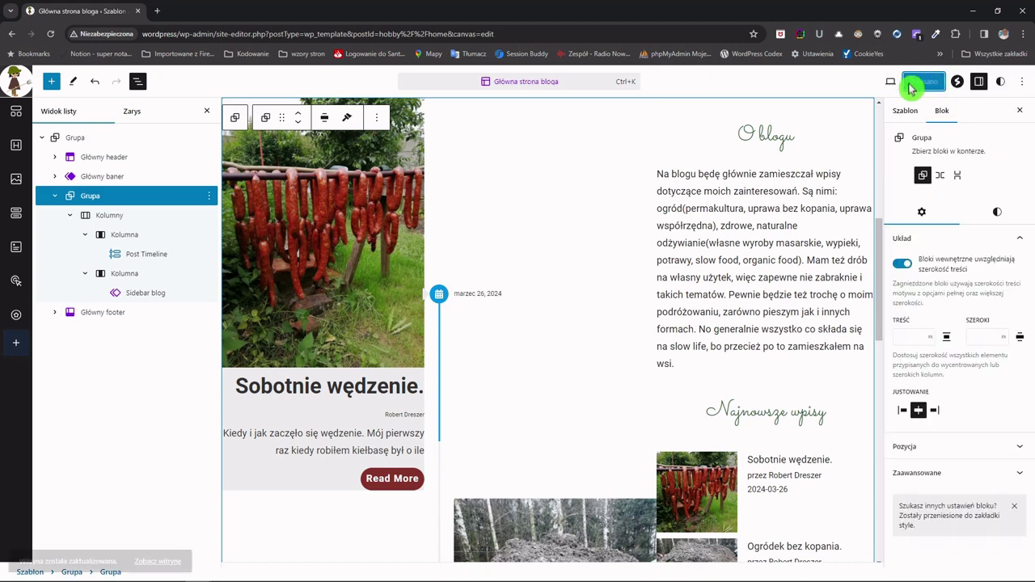
Switch to Firefox, reload the live Blog page and check the layout of the timeline and sidebar columns
{"action": "key", "text": "alt+Tab"}
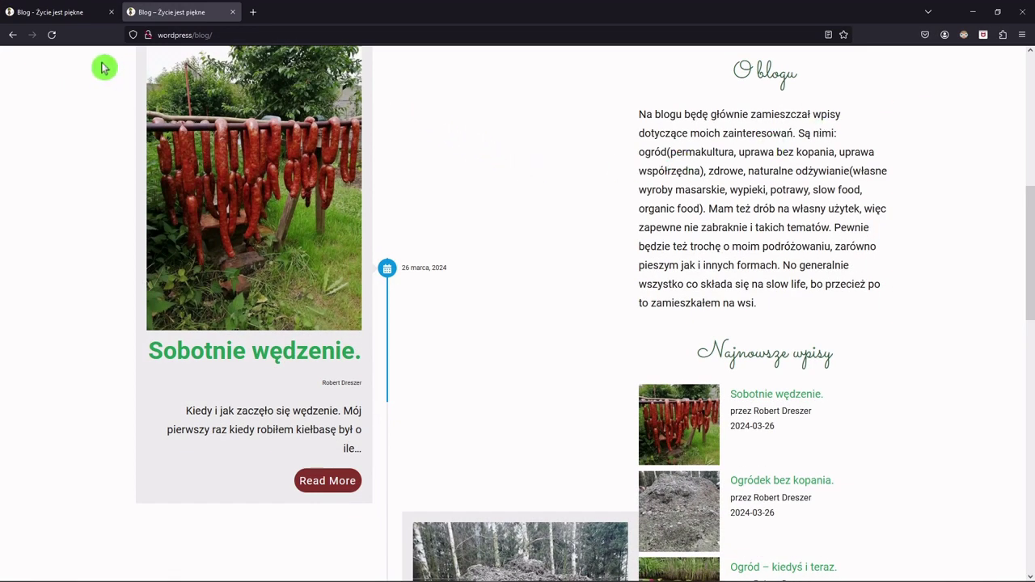
{"action": "left_click", "coordinate": [51, 37]}
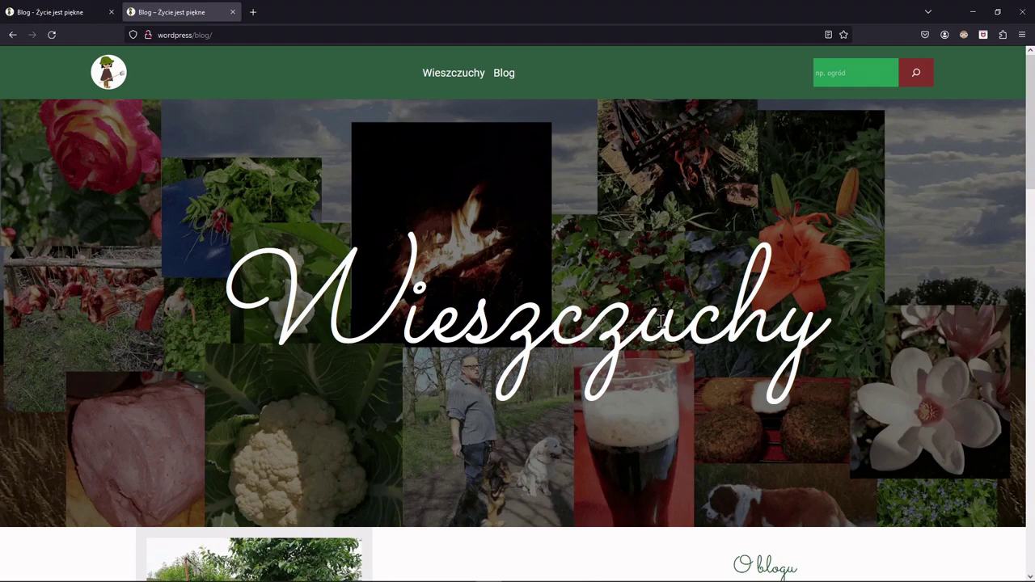
{"action": "scroll", "coordinate": [660, 321], "scroll_direction": "down", "scroll_amount": 5}
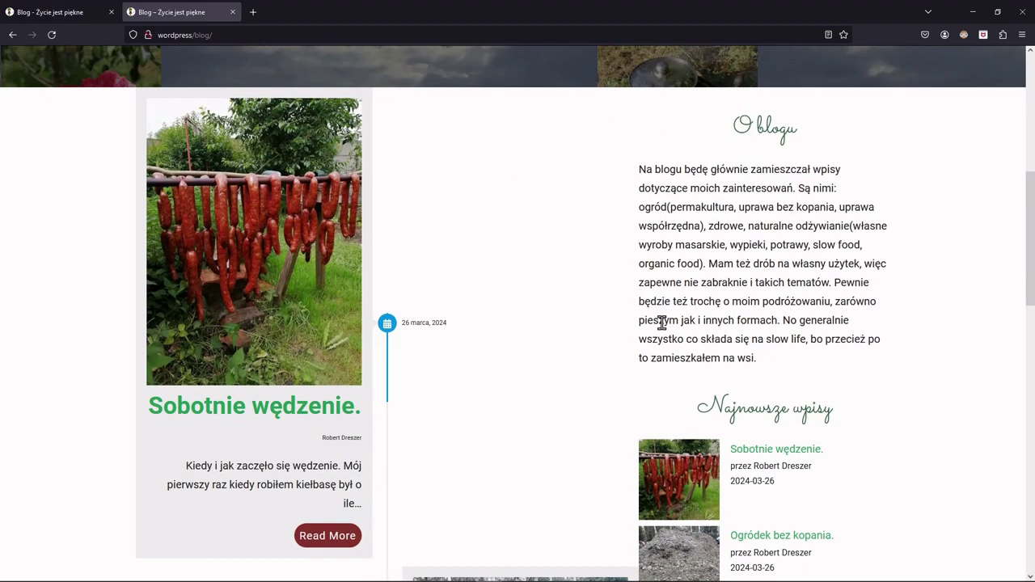
{"action": "scroll", "coordinate": [651, 335], "scroll_direction": "down", "scroll_amount": 4}
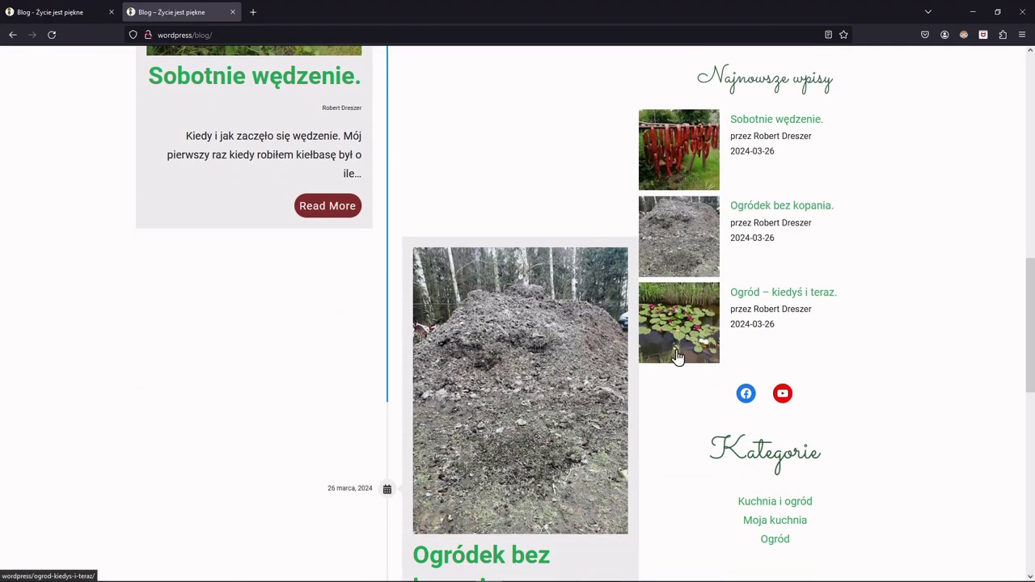
Back in the site editor, set the block spacing of the Kolumny block to 1 rem and save the template
{"action": "scroll", "coordinate": [679, 359], "scroll_direction": "up", "scroll_amount": 3}
{"action": "scroll", "coordinate": [685, 360], "scroll_direction": "up", "scroll_amount": 3}
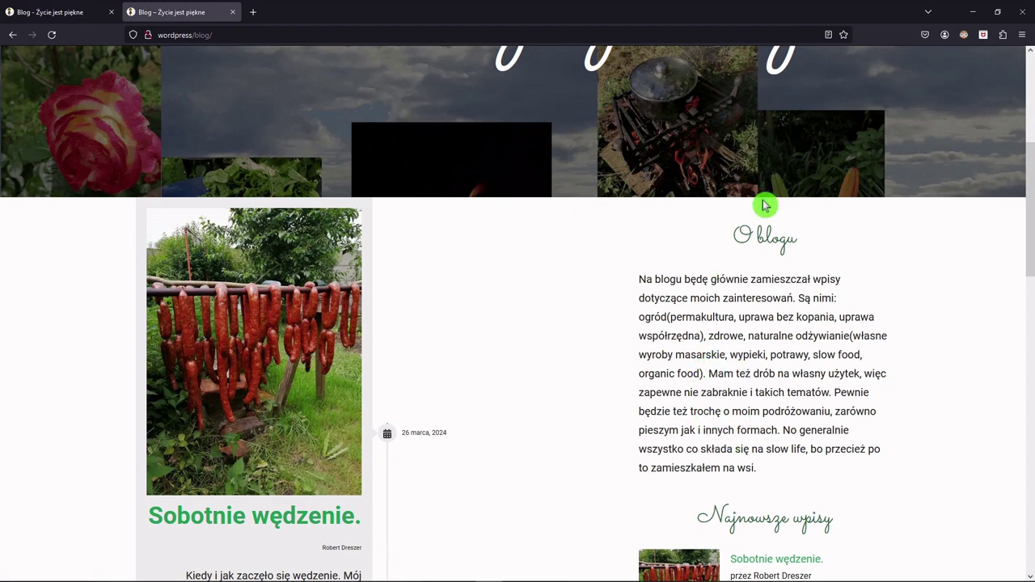
{"action": "left_click", "coordinate": [973, 16]}
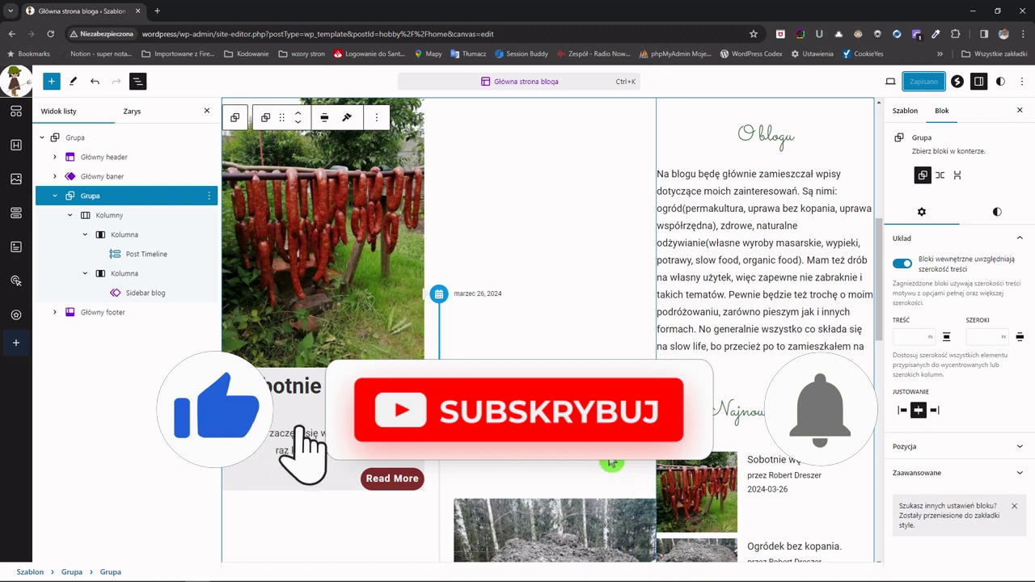
{"action": "left_click", "coordinate": [123, 215]}
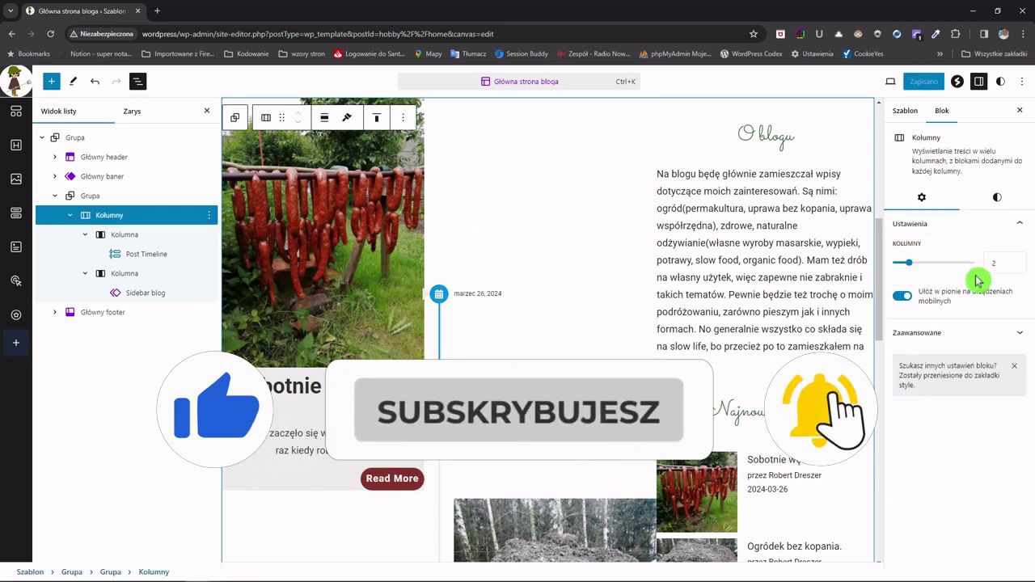
{"action": "left_click", "coordinate": [998, 202]}
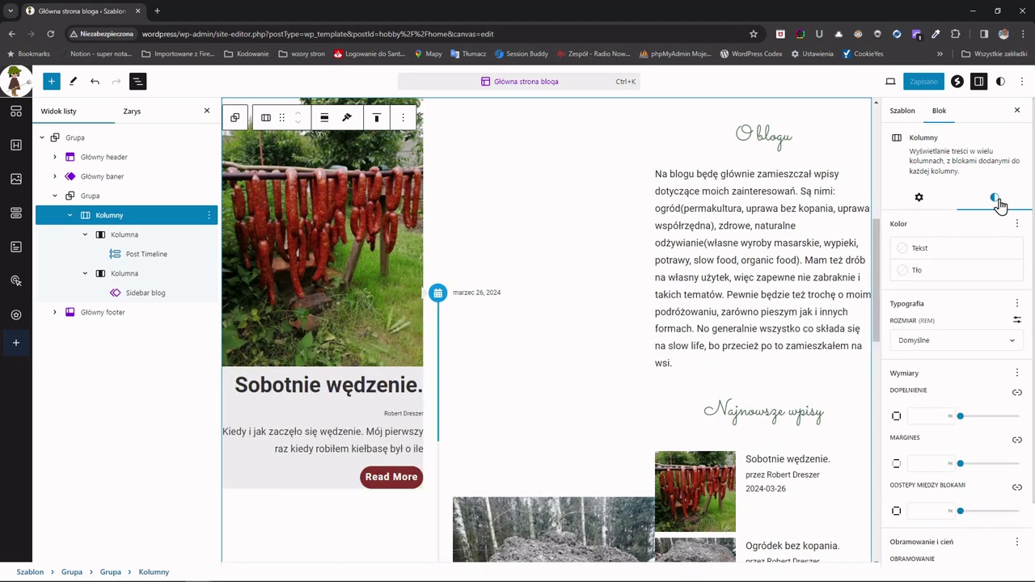
{"action": "scroll", "coordinate": [935, 469], "scroll_direction": "down", "scroll_amount": 1}
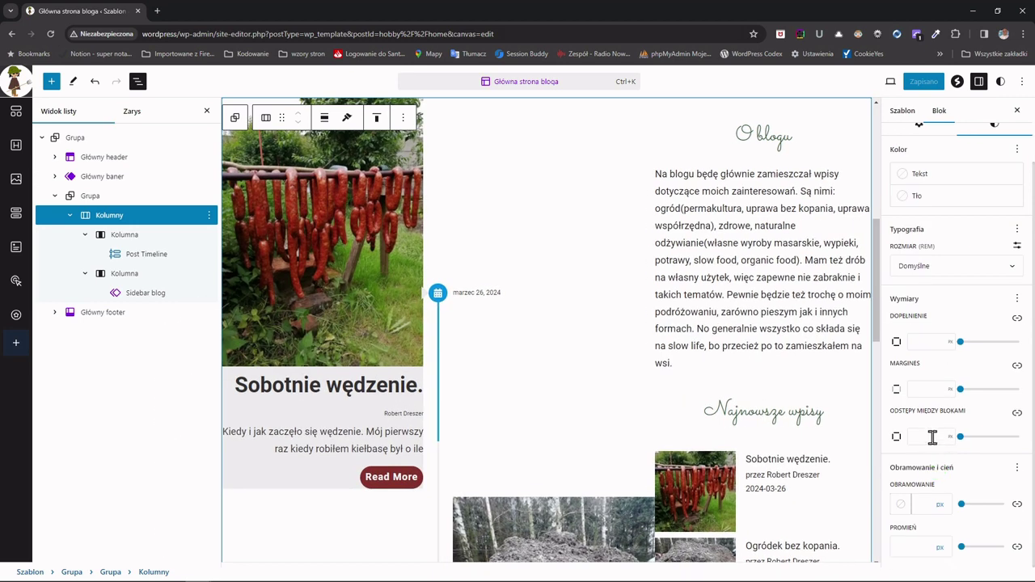
{"action": "left_click", "coordinate": [939, 379]}
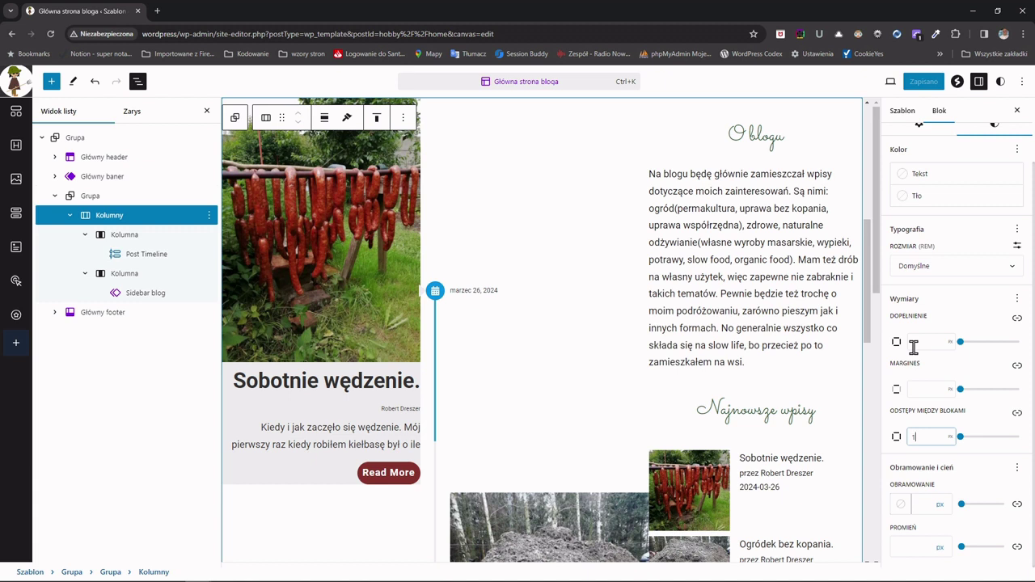
{"action": "key", "text": "Tab"}
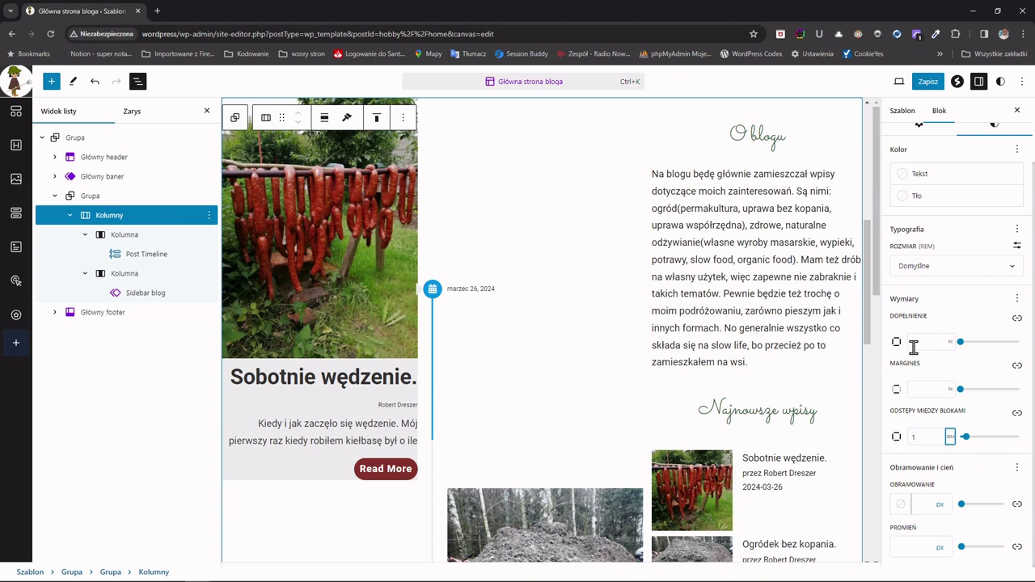
{"action": "left_click", "coordinate": [923, 81]}
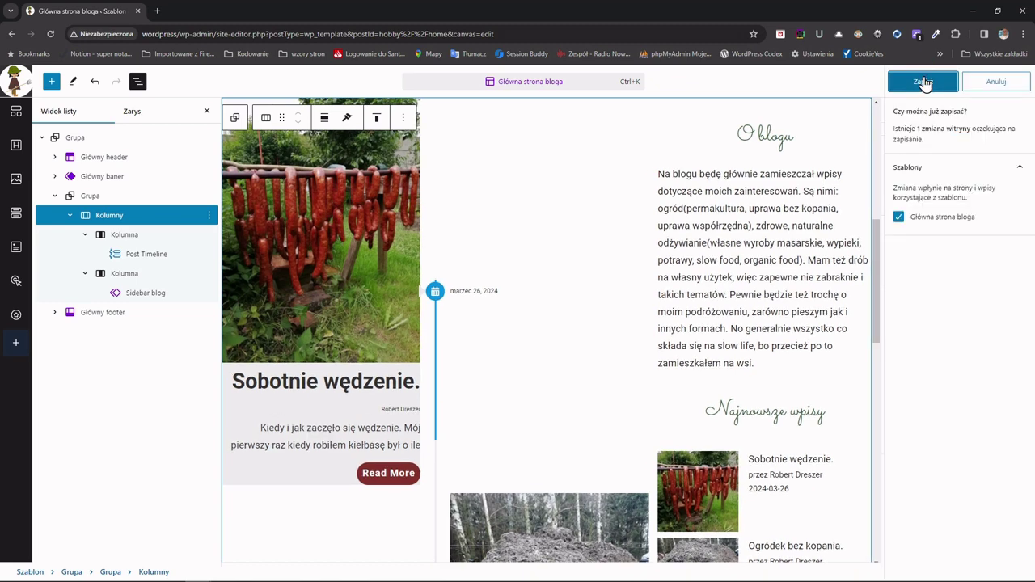
{"action": "left_click", "coordinate": [923, 82]}
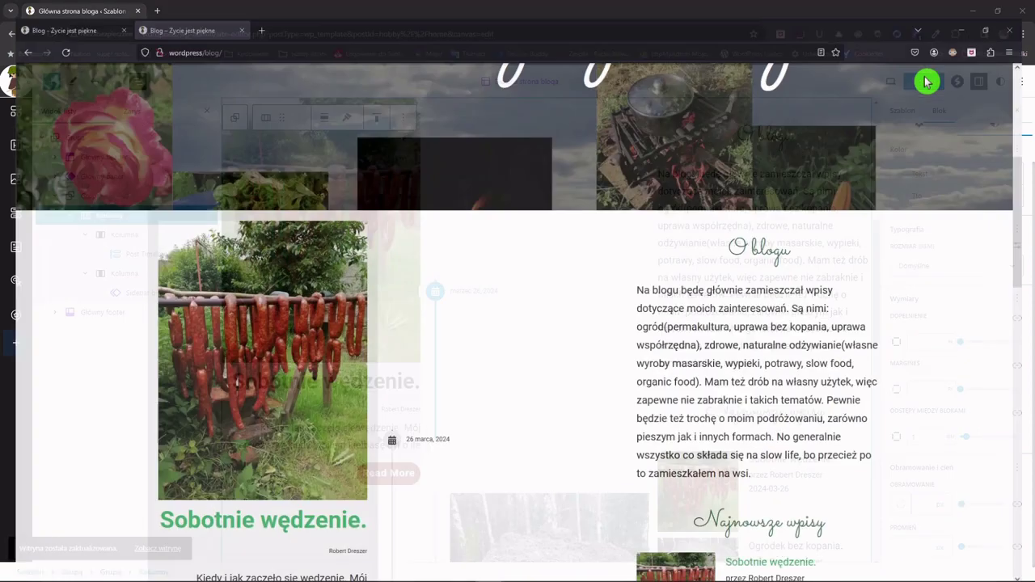
Switch to Firefox, reload the live Blog page and check the gap between the timeline and the sidebar
{"action": "scroll", "coordinate": [398, 405], "scroll_direction": "down", "scroll_amount": 5}
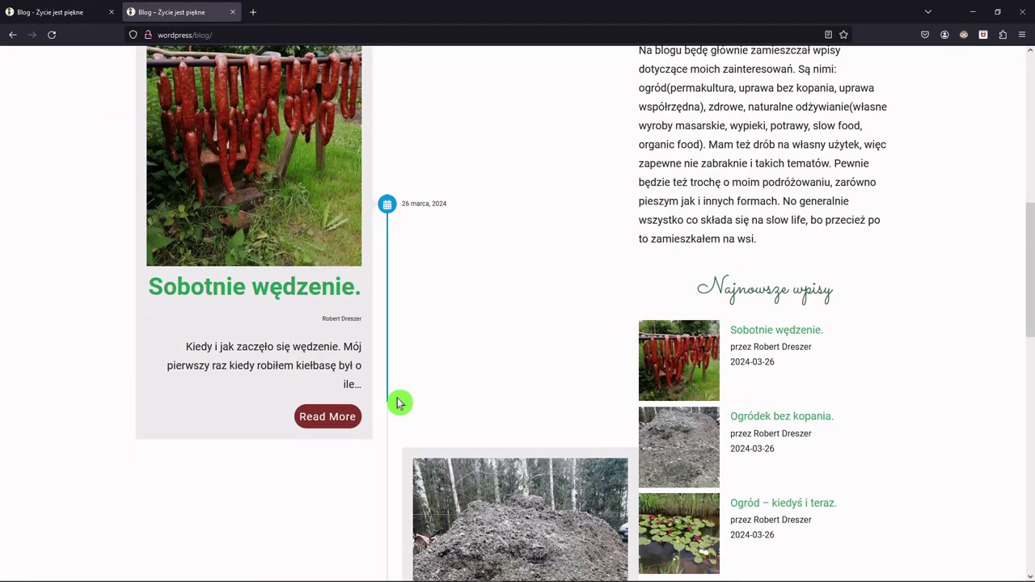
{"action": "left_click", "coordinate": [51, 35]}
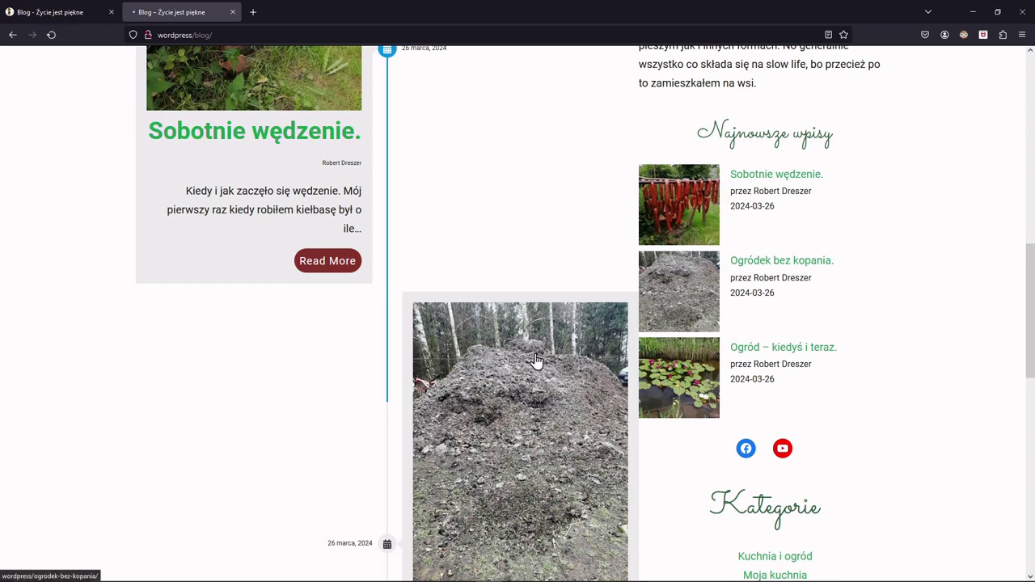
{"action": "key", "text": "F5"}
{"action": "scroll", "coordinate": [540, 358], "scroll_direction": "down", "scroll_amount": 10}
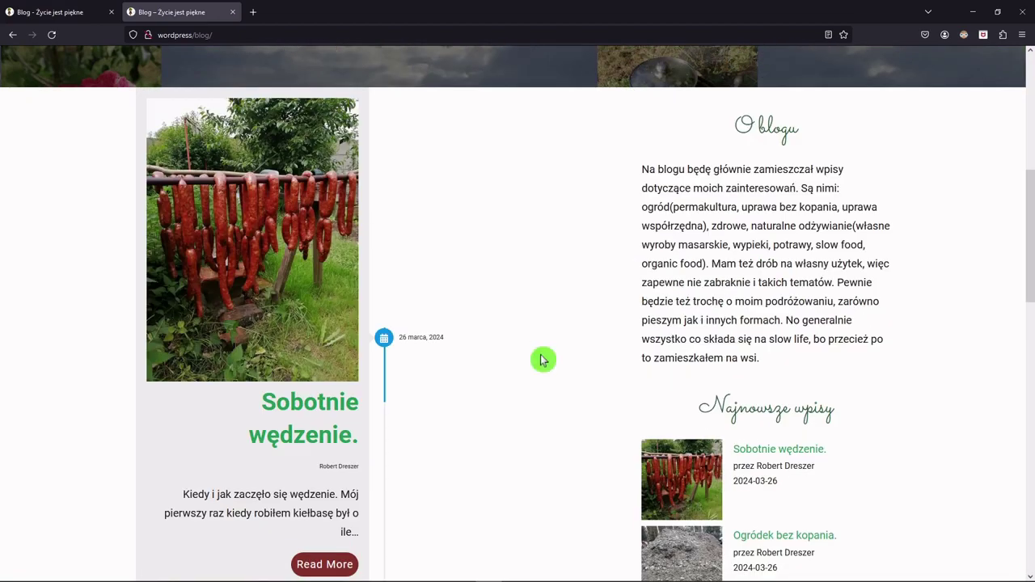
{"action": "scroll", "coordinate": [540, 361], "scroll_direction": "up", "scroll_amount": 3}
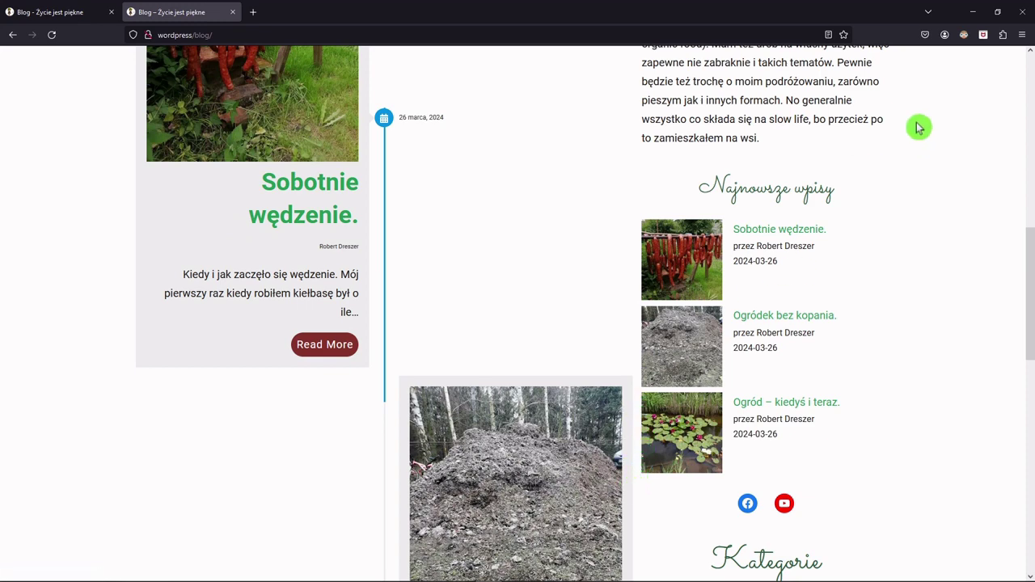
Back in the site editor, set the Kolumny block's width to "Zwiększona szerokość" (1600px) and save the template
{"action": "left_click", "coordinate": [972, 12]}
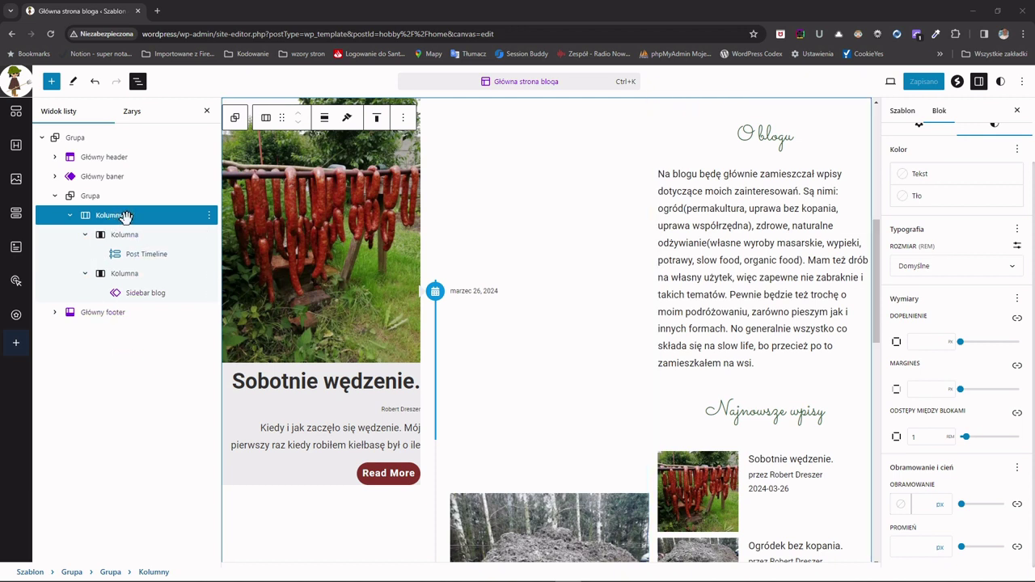
{"action": "left_click", "coordinate": [324, 118]}
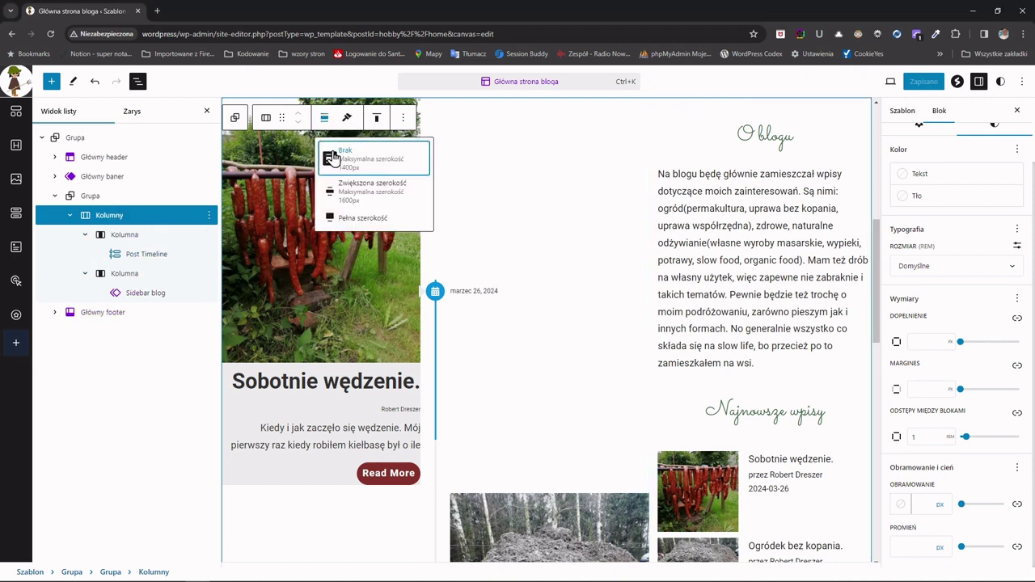
{"action": "left_click", "coordinate": [353, 192]}
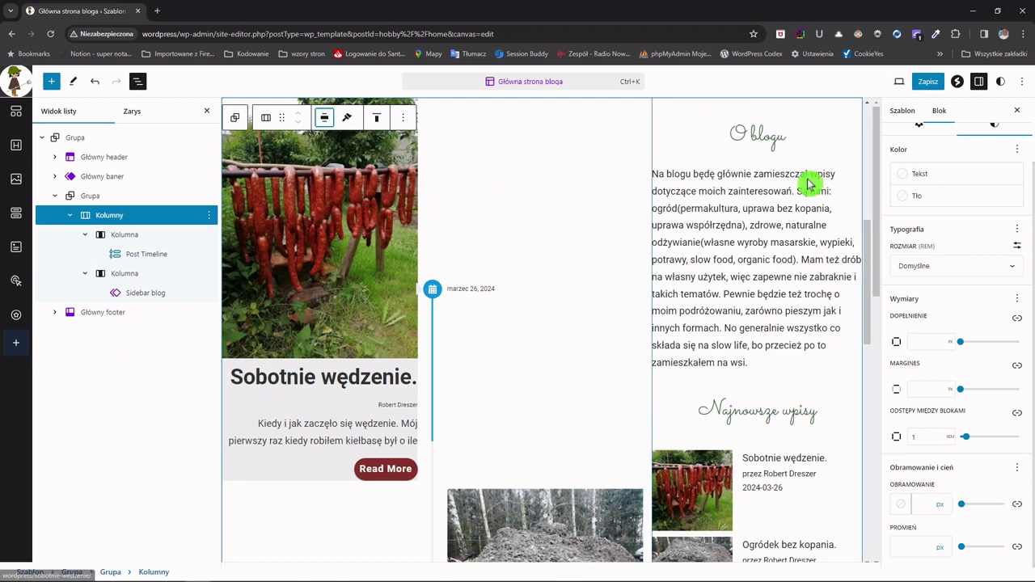
{"action": "left_click", "coordinate": [927, 82]}
{"action": "left_click", "coordinate": [928, 81]}
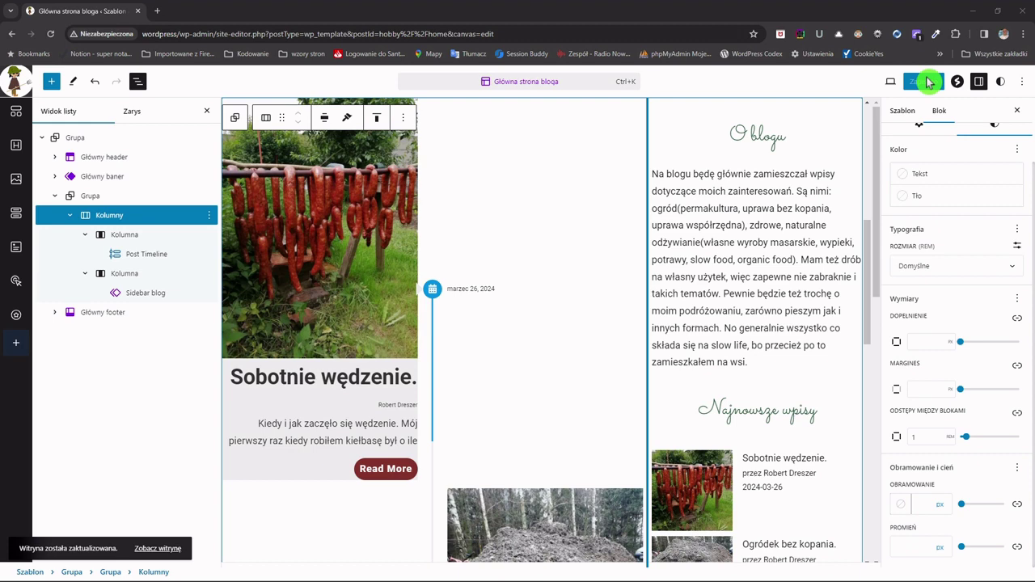
Switch to Firefox, reload the live Blog page and check the width of the columns below the banner
{"action": "key", "text": "alt+Tab"}
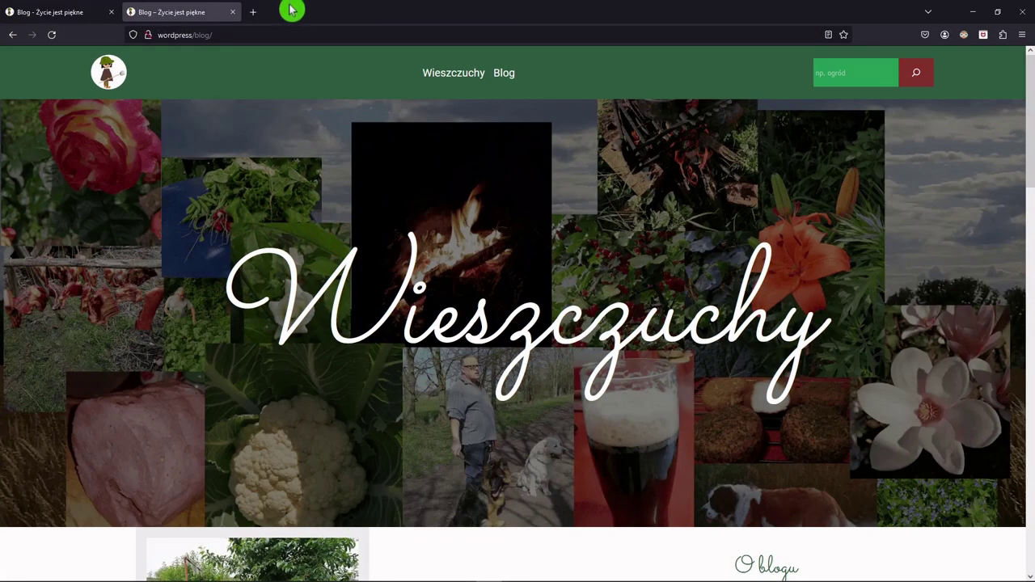
{"action": "left_click", "coordinate": [52, 35]}
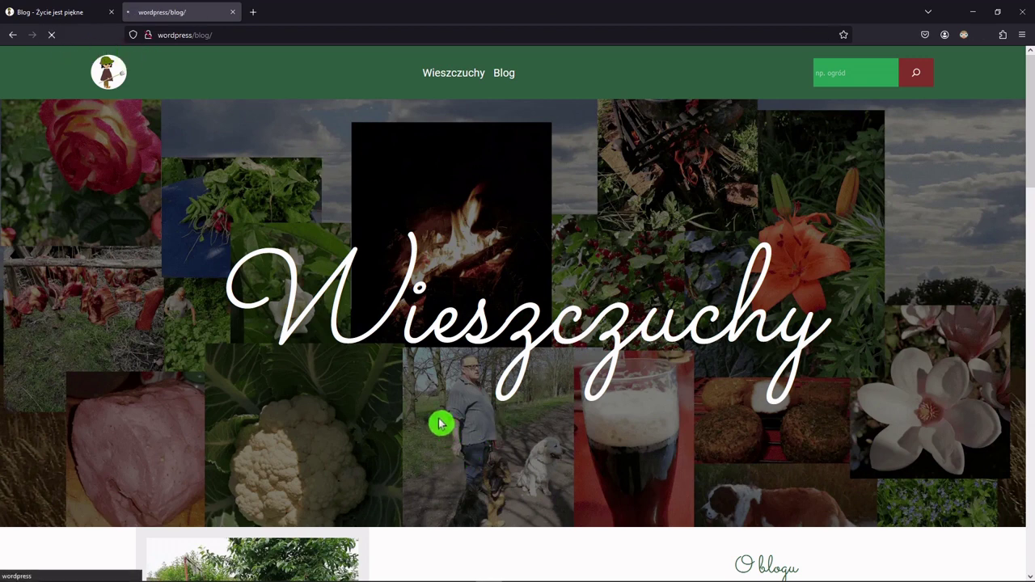
{"action": "scroll", "coordinate": [441, 412], "scroll_direction": "down", "scroll_amount": 10}
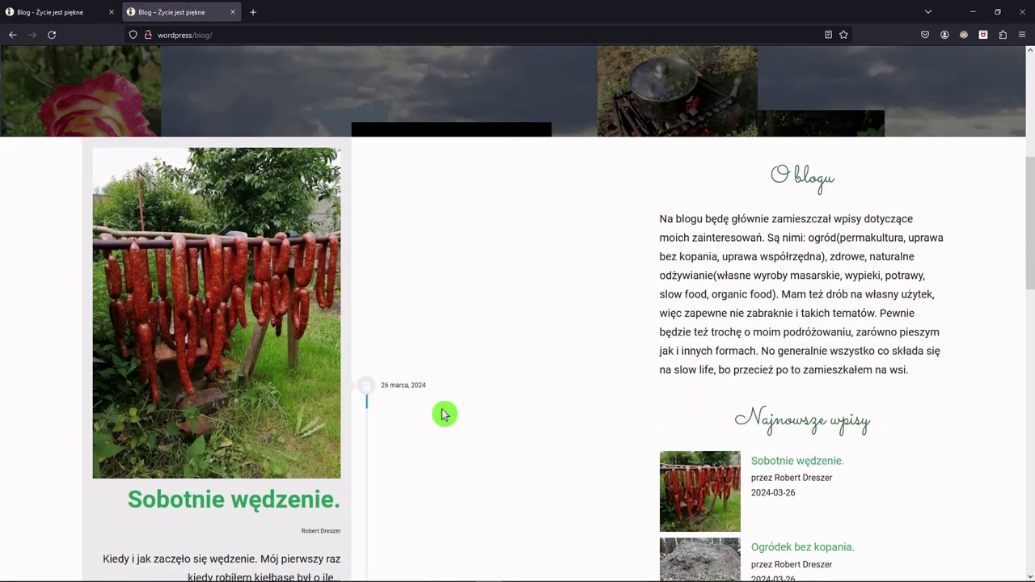
{"action": "scroll", "coordinate": [443, 417], "scroll_direction": "up", "scroll_amount": 5}
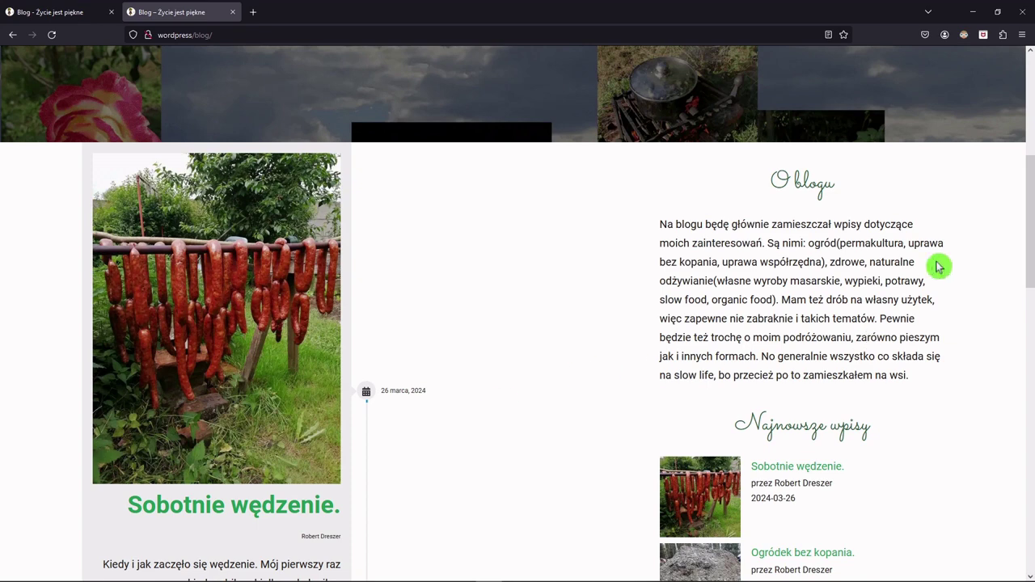
Back in the site editor, set the number of posts displayed by the Post Timeline block to 10
{"action": "left_click", "coordinate": [978, 13]}
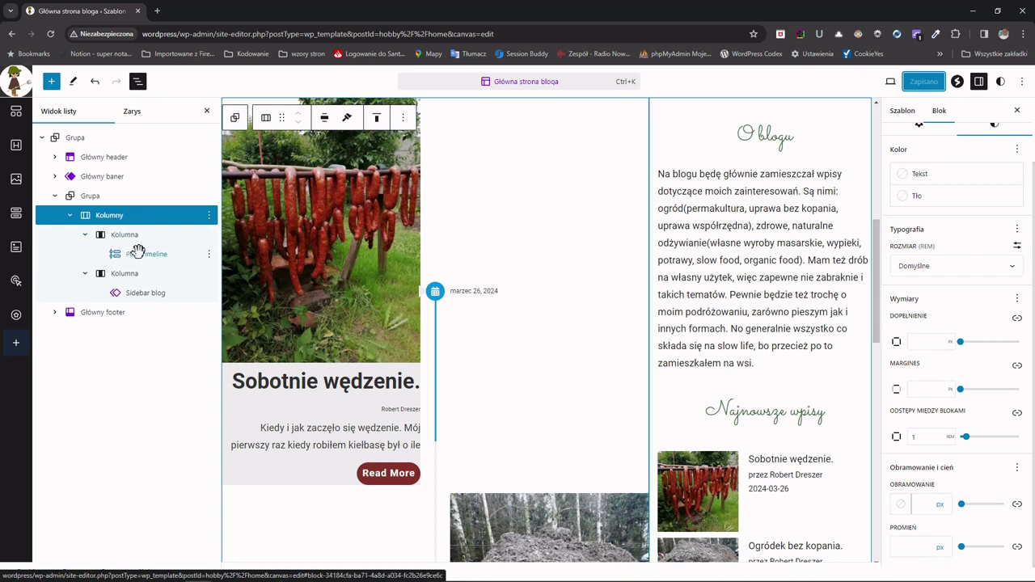
{"action": "left_click", "coordinate": [129, 356]}
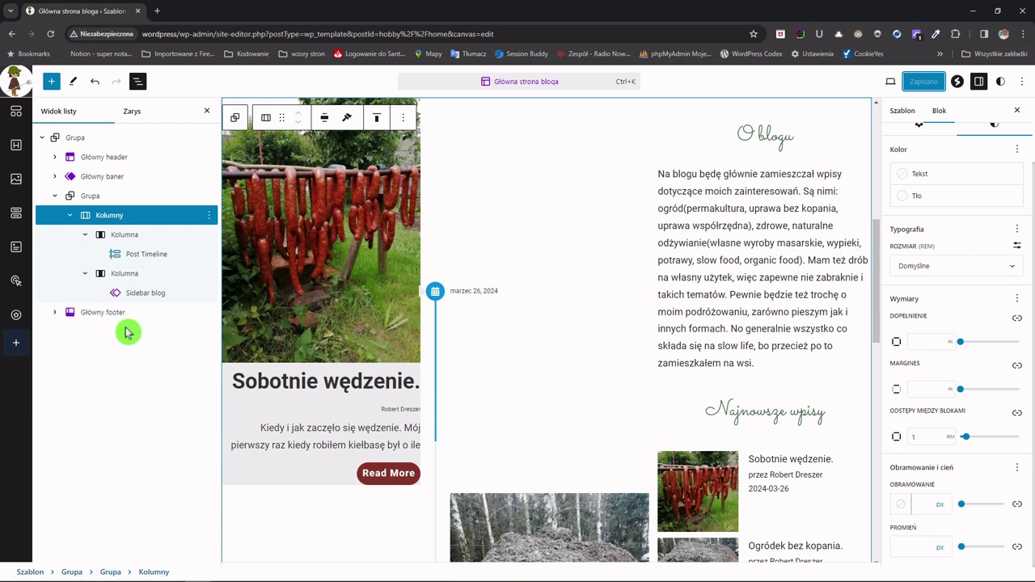
{"action": "left_click", "coordinate": [133, 257]}
{"action": "left_click", "coordinate": [137, 271]}
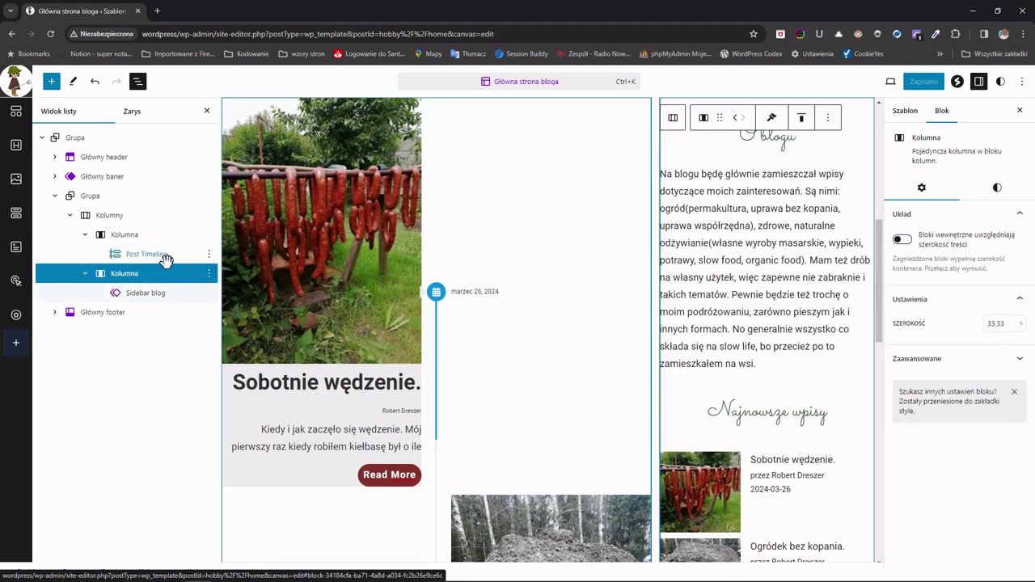
{"action": "left_click", "coordinate": [164, 257]}
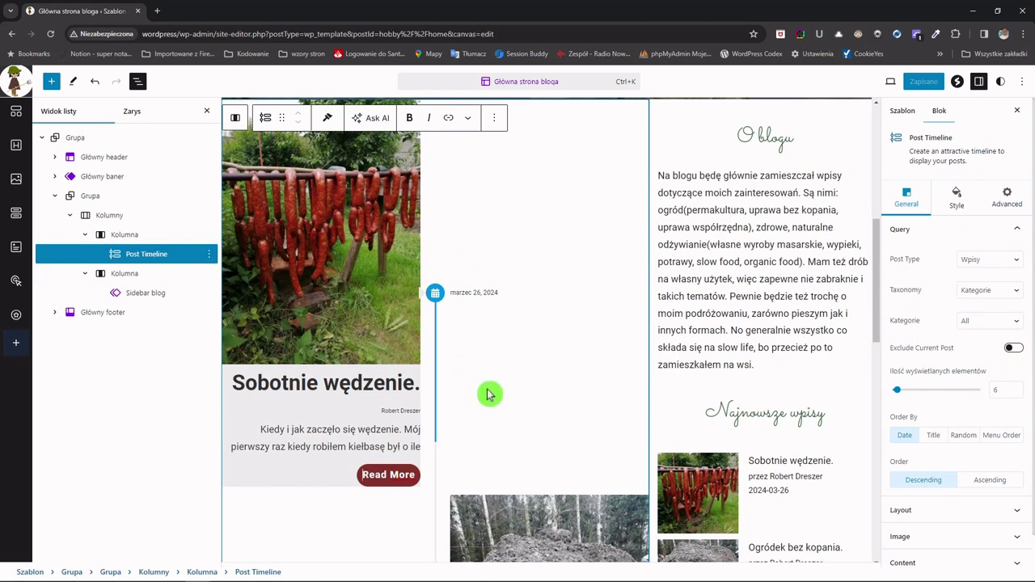
{"action": "left_click", "coordinate": [1013, 347]}
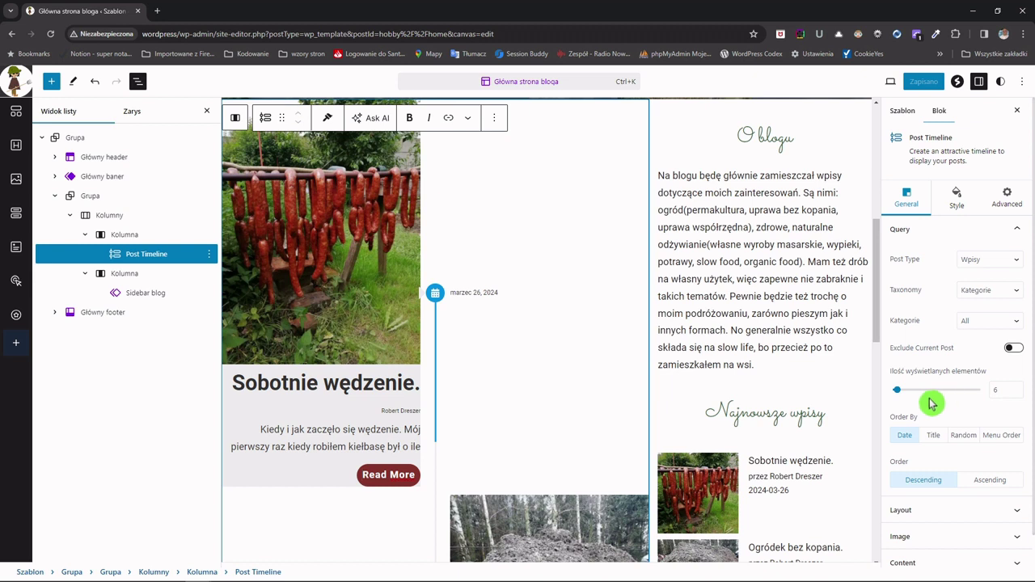
{"action": "scroll", "coordinate": [942, 405], "scroll_direction": "down", "scroll_amount": 1}
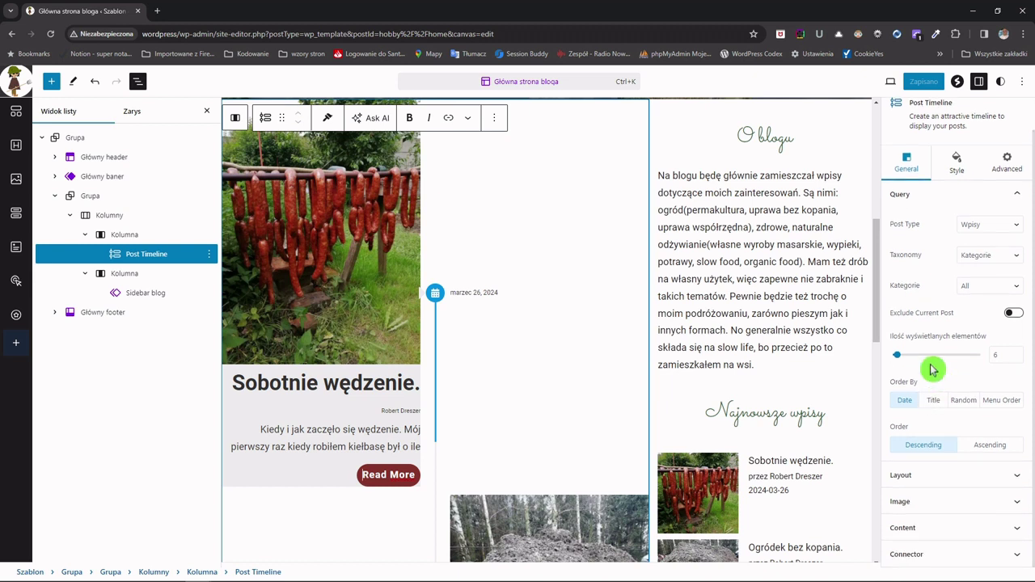
{"action": "left_click", "coordinate": [1020, 482]}
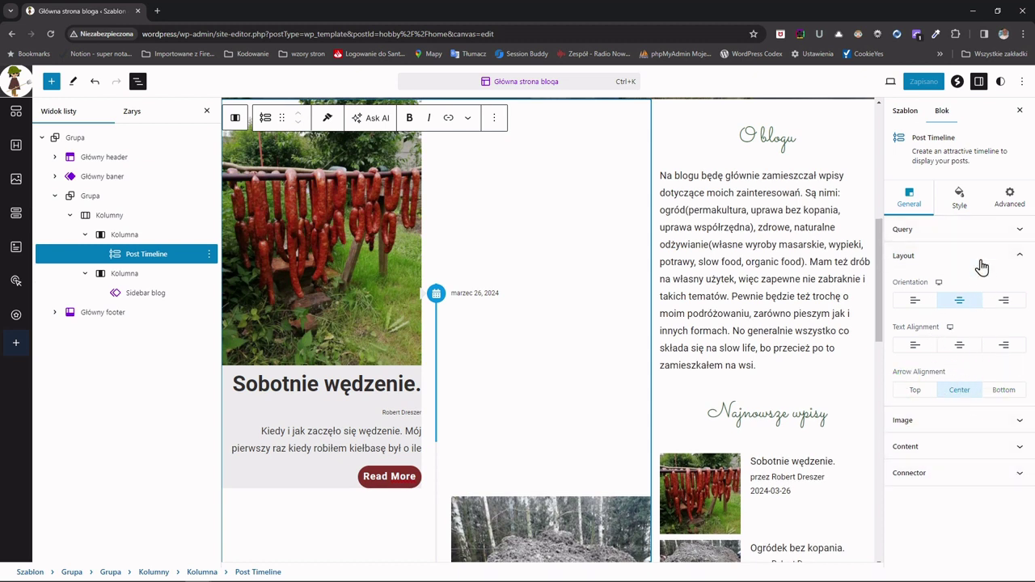
{"action": "left_click", "coordinate": [1010, 231]}
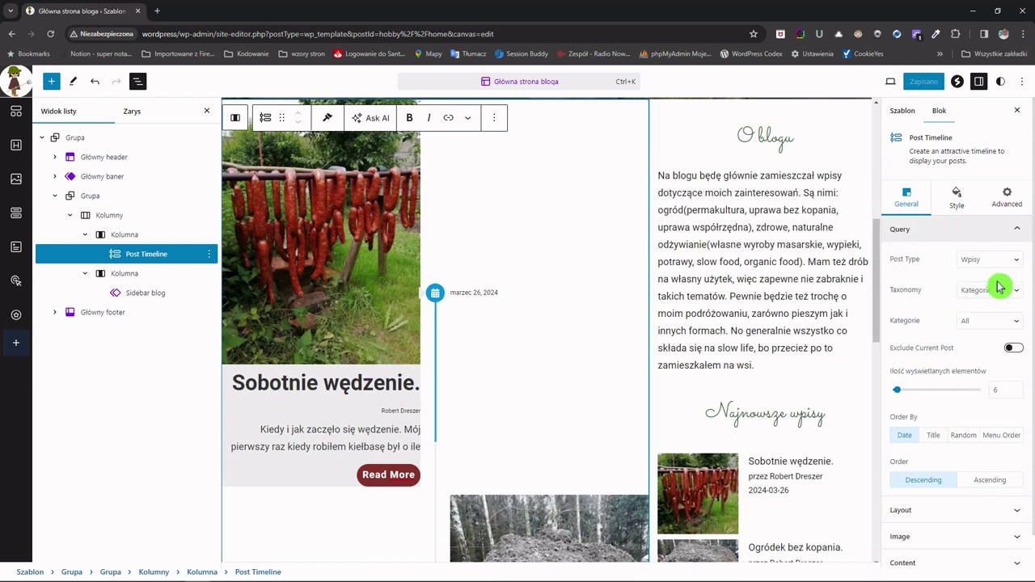
{"action": "left_click", "coordinate": [1016, 389]}
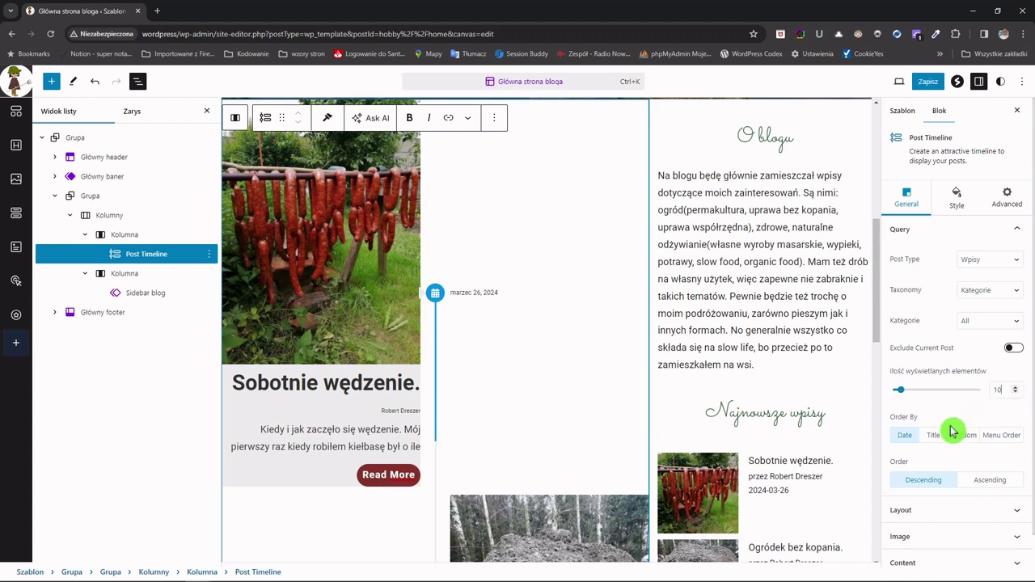
Center the Post Timeline's text alignment in its layout settings and open its image settings
{"action": "scroll", "coordinate": [958, 428], "scroll_direction": "down", "scroll_amount": 1}
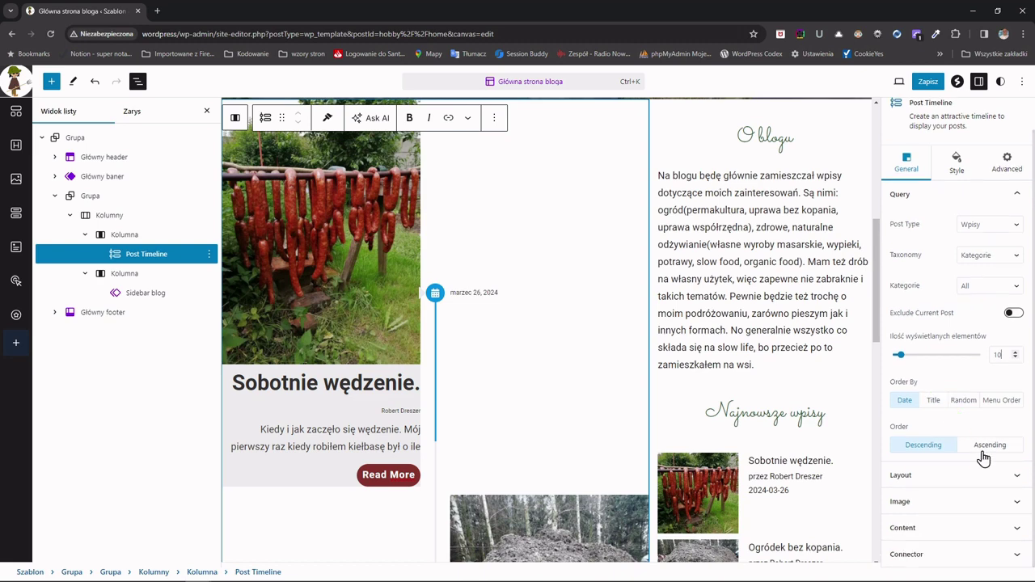
{"action": "left_click", "coordinate": [1016, 474]}
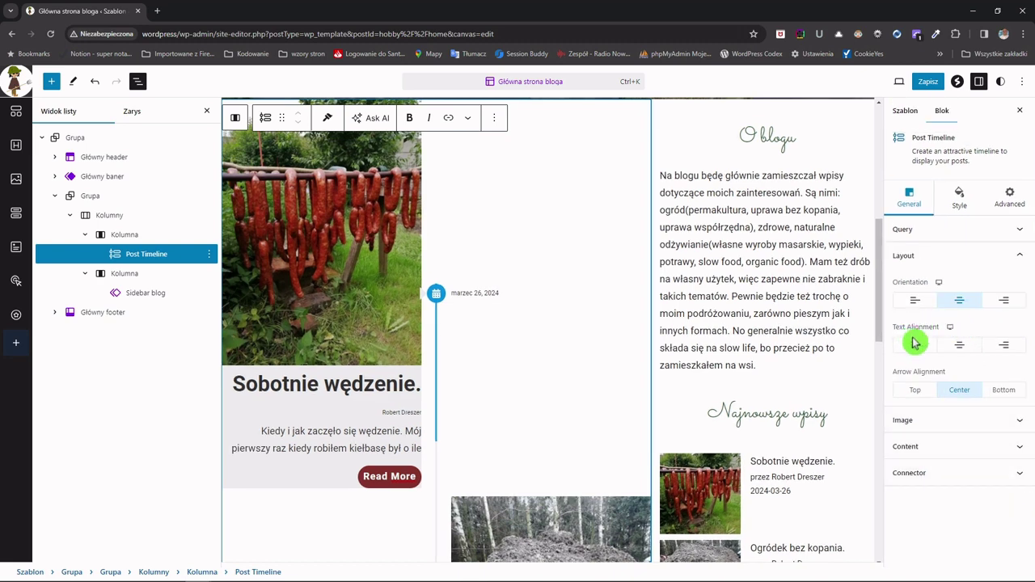
{"action": "left_click", "coordinate": [962, 340]}
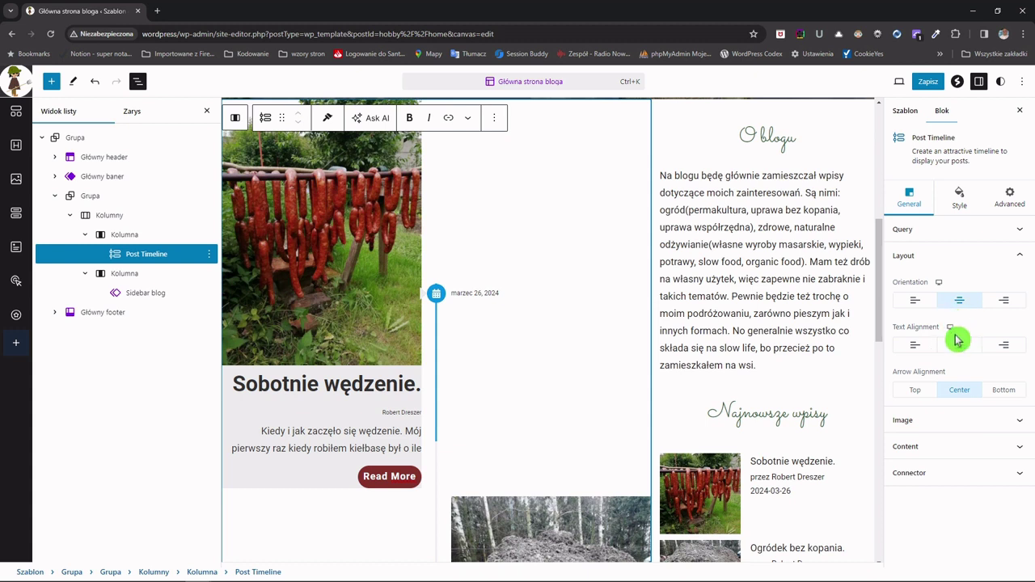
{"action": "left_click", "coordinate": [961, 347]}
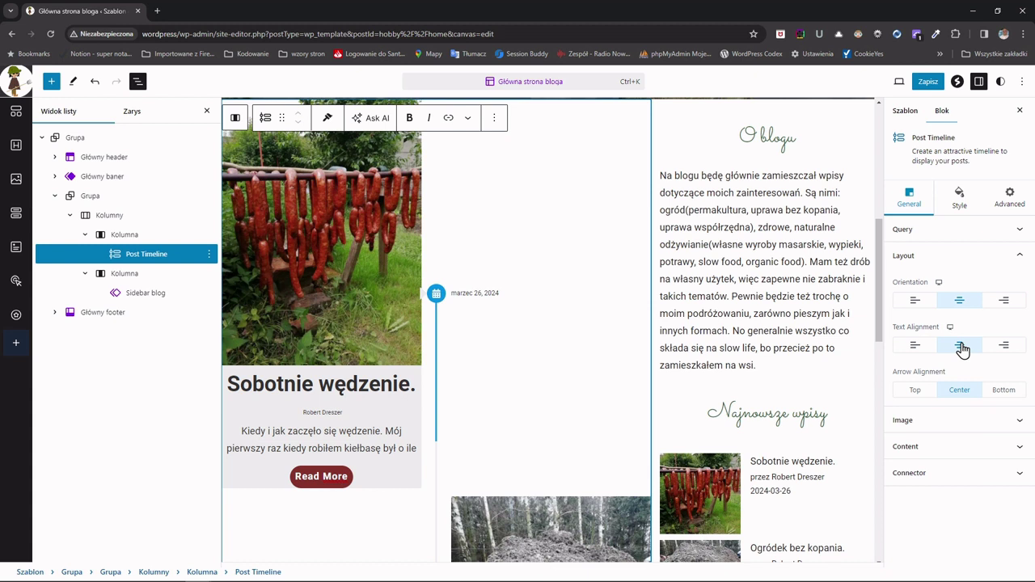
{"action": "left_click", "coordinate": [966, 380]}
{"action": "left_click", "coordinate": [1019, 421]}
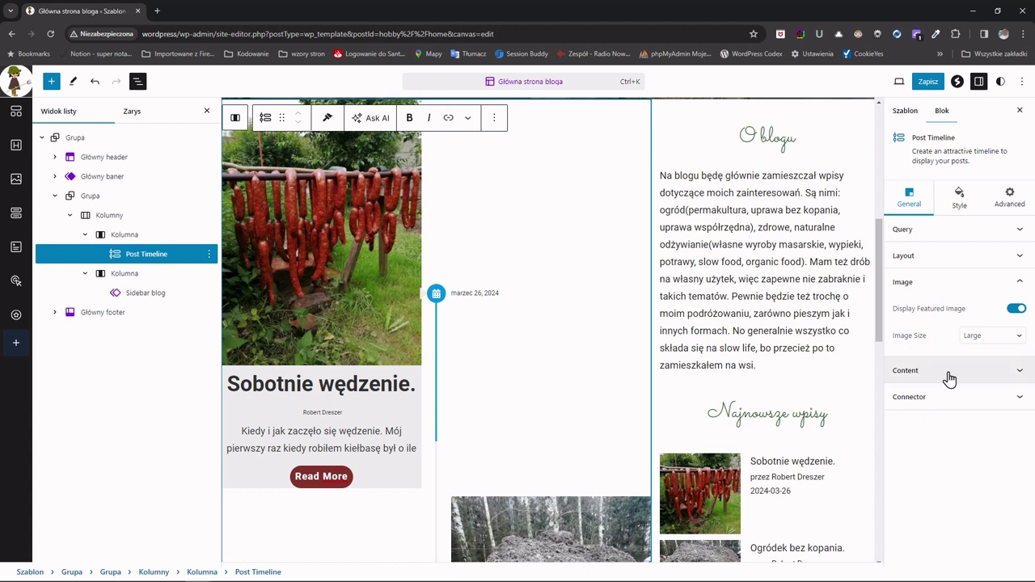
In the Post Timeline's content settings, set the CTA text to "Przeczytaj"
{"action": "left_click", "coordinate": [1021, 372]}
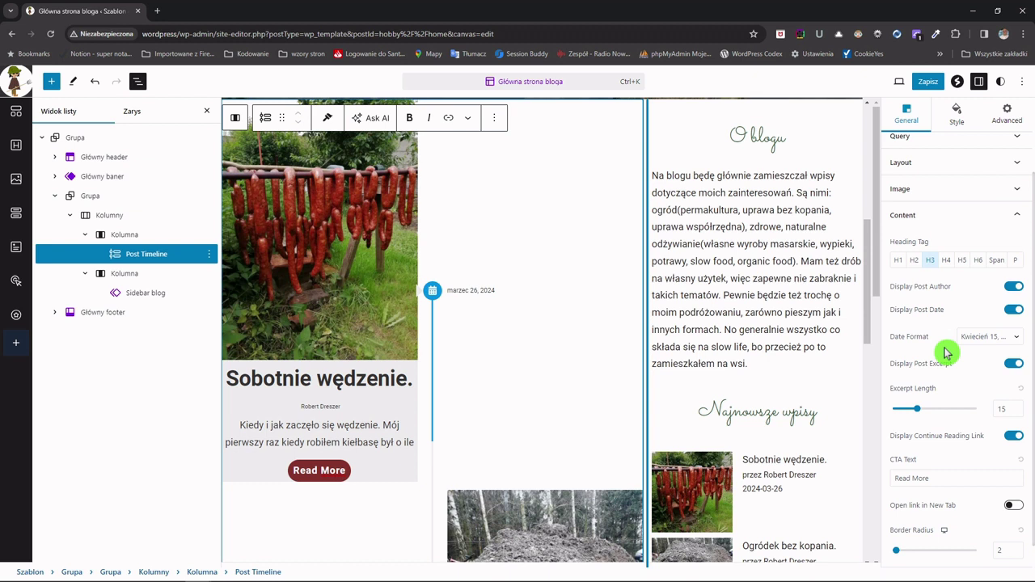
{"action": "left_click", "coordinate": [1019, 341]}
{"action": "left_click", "coordinate": [1016, 338]}
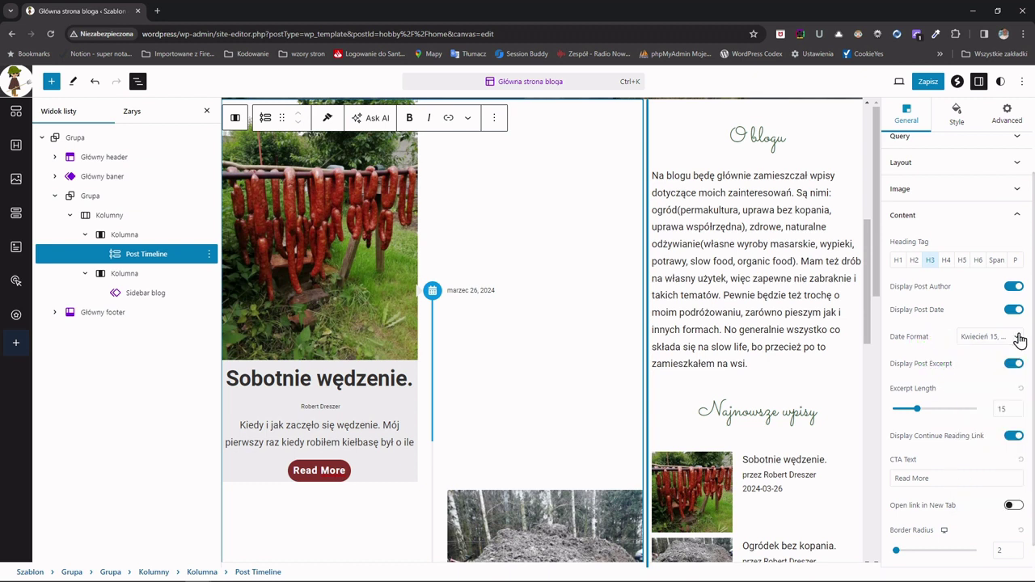
{"action": "triple_click", "coordinate": [941, 479]}
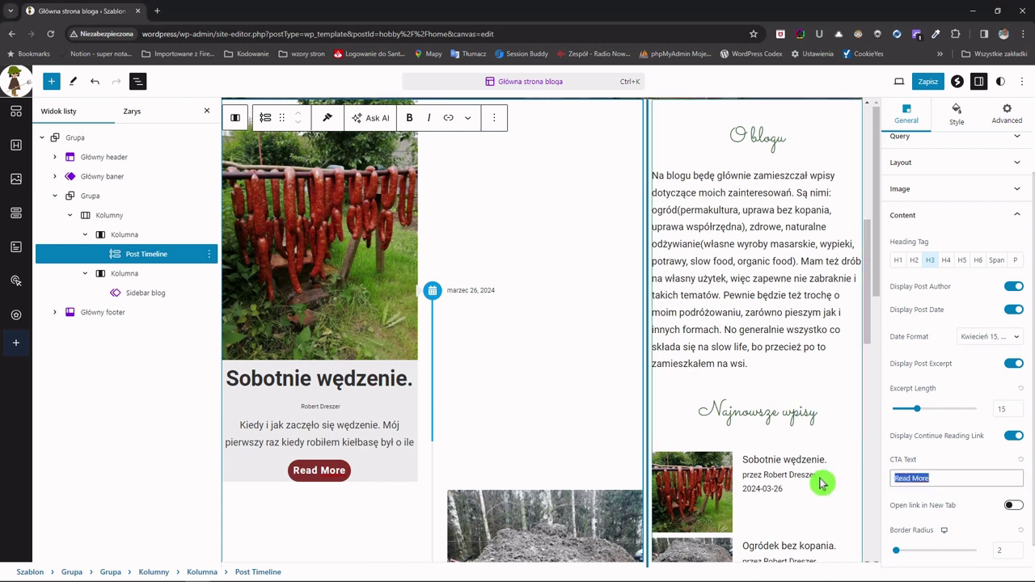
{"action": "type", "text": "Przecz"}
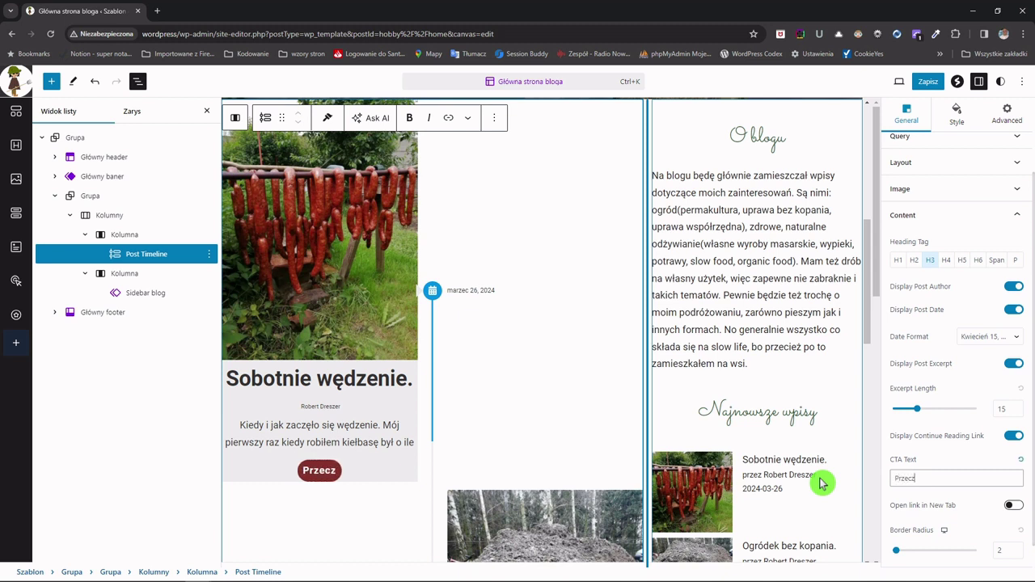
{"action": "type", "text": "ytaj"}
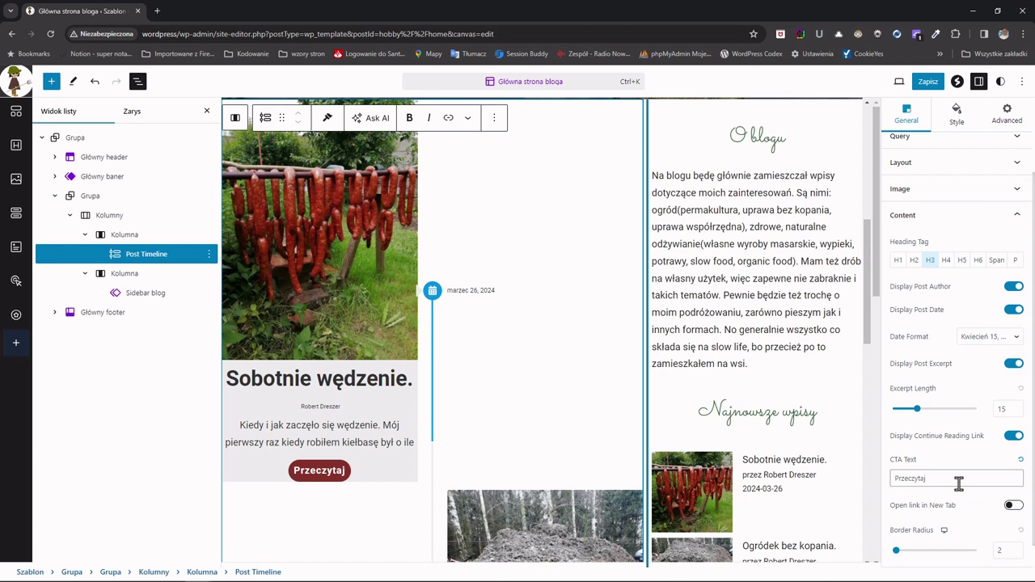
Review the Post Timeline's connector settings for icon, icon size, background size, border width and connector thickness
{"action": "scroll", "coordinate": [958, 483], "scroll_direction": "down", "scroll_amount": 1}
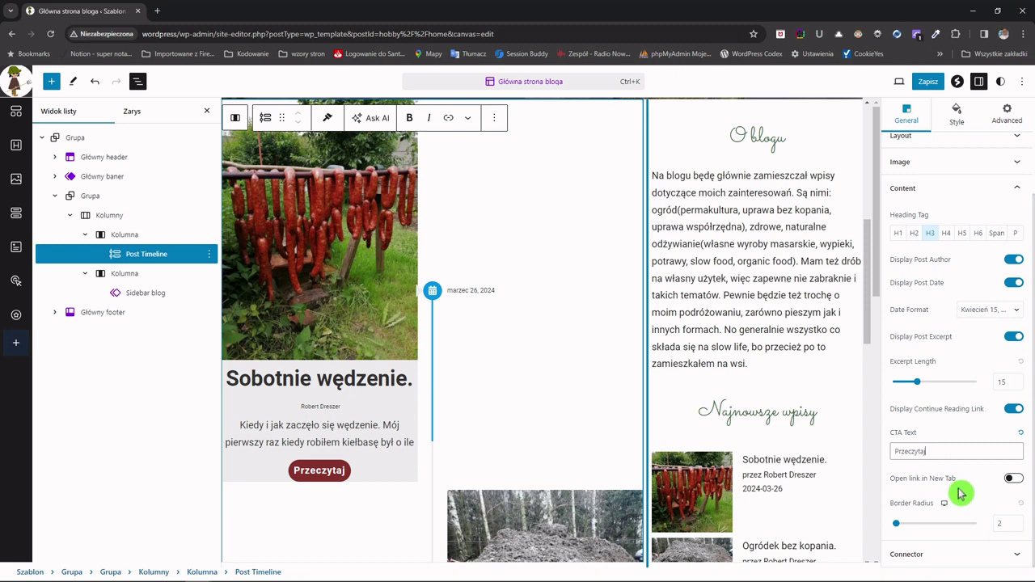
{"action": "left_click", "coordinate": [1021, 556]}
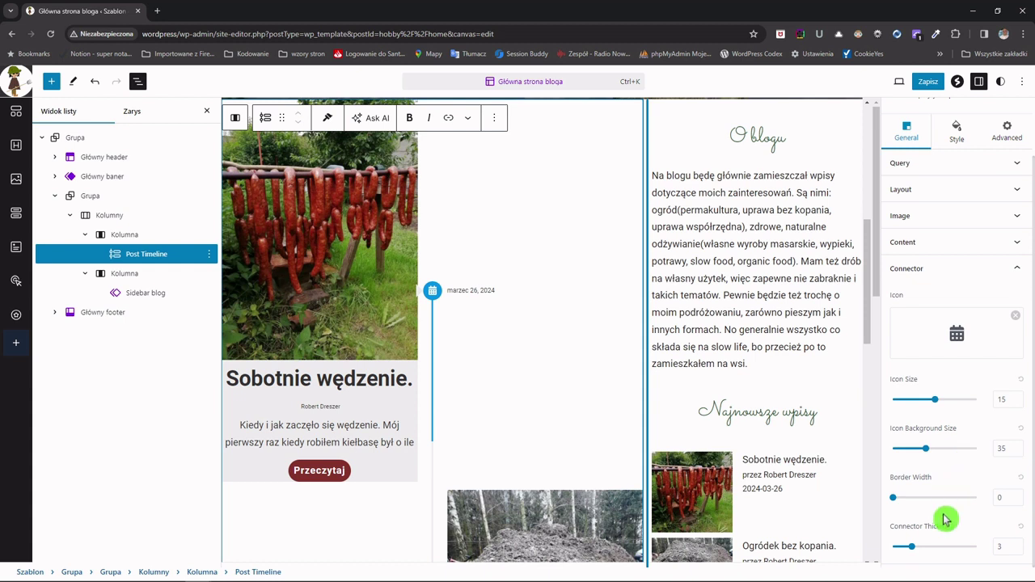
{"action": "left_click", "coordinate": [951, 542]}
{"action": "left_click", "coordinate": [924, 467]}
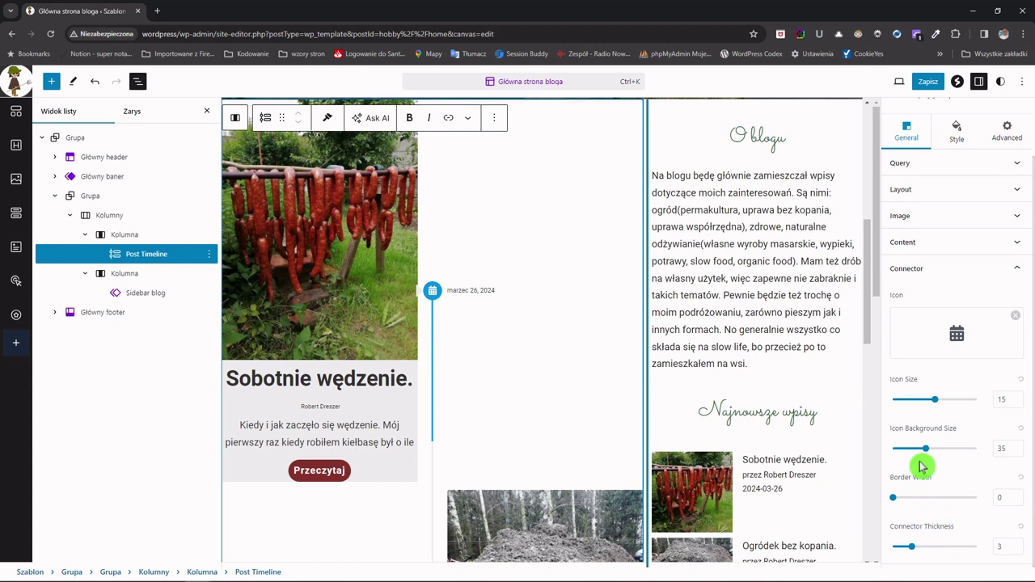
{"action": "left_click", "coordinate": [969, 524]}
{"action": "left_click", "coordinate": [974, 434]}
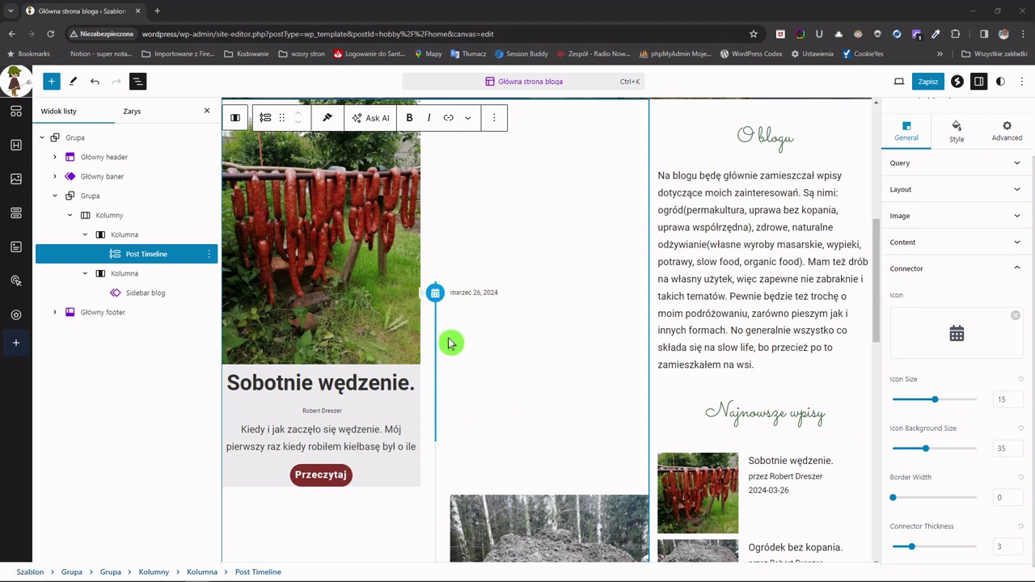
Examine where the banner meets the post timeline and open the Post Timeline's style settings
{"action": "left_click", "coordinate": [304, 486]}
{"action": "scroll", "coordinate": [314, 477], "scroll_direction": "up", "scroll_amount": 3}
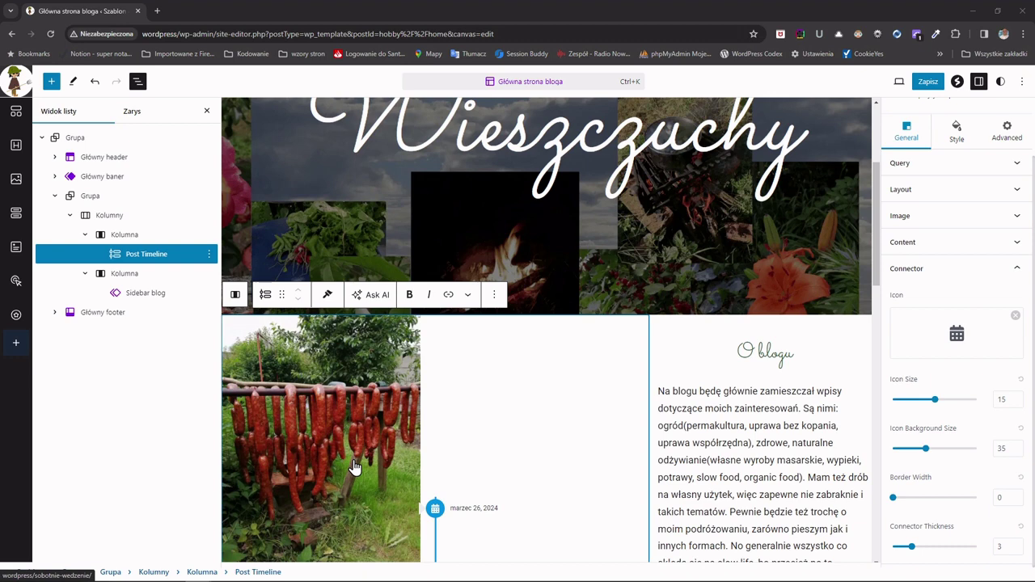
{"action": "left_click", "coordinate": [471, 450]}
{"action": "left_click", "coordinate": [134, 395]}
{"action": "left_click", "coordinate": [115, 346]}
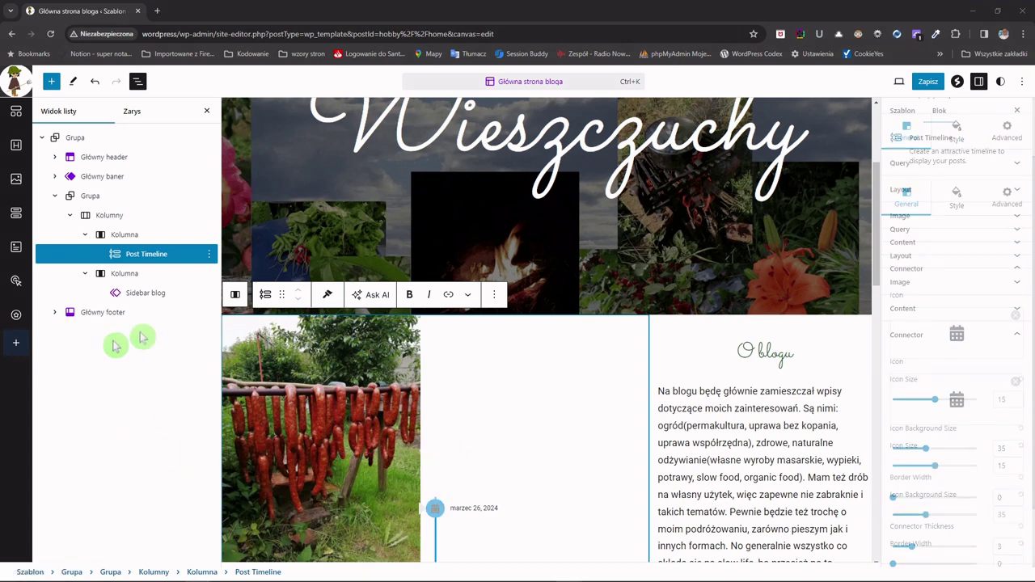
{"action": "left_click", "coordinate": [553, 344]}
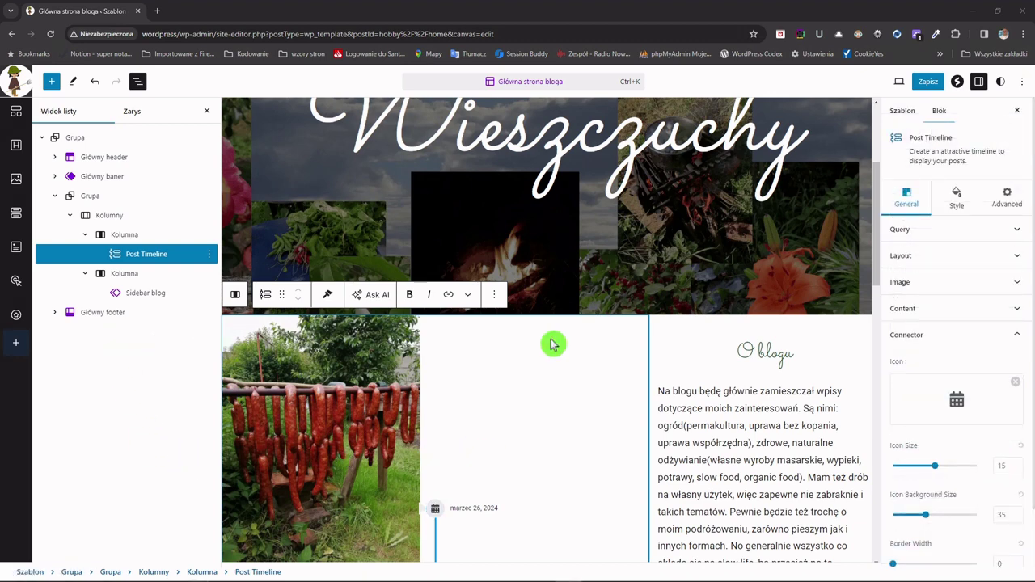
{"action": "left_click", "coordinate": [956, 200]}
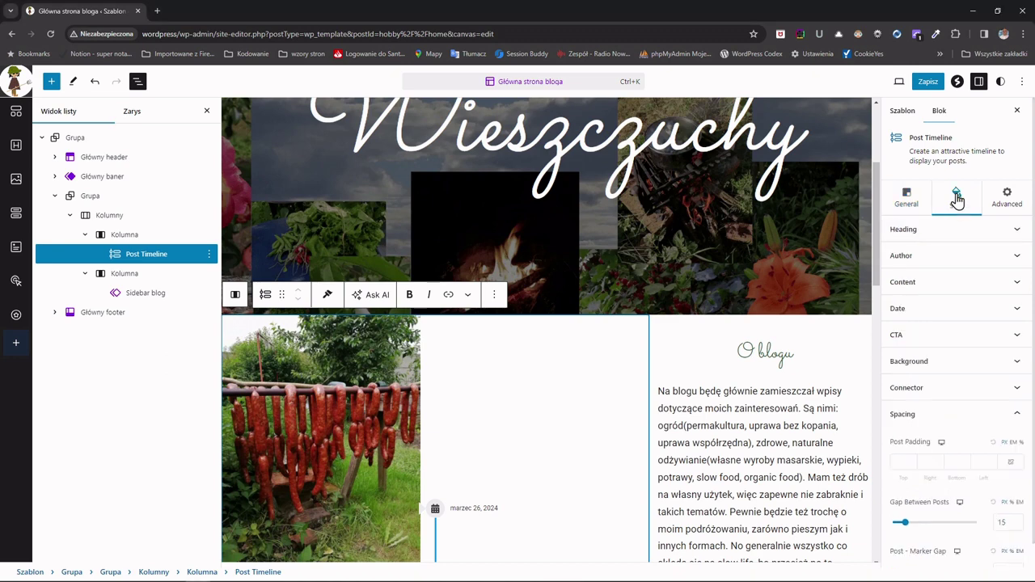
{"action": "left_click", "coordinate": [443, 245]}
{"action": "left_click", "coordinate": [392, 316]}
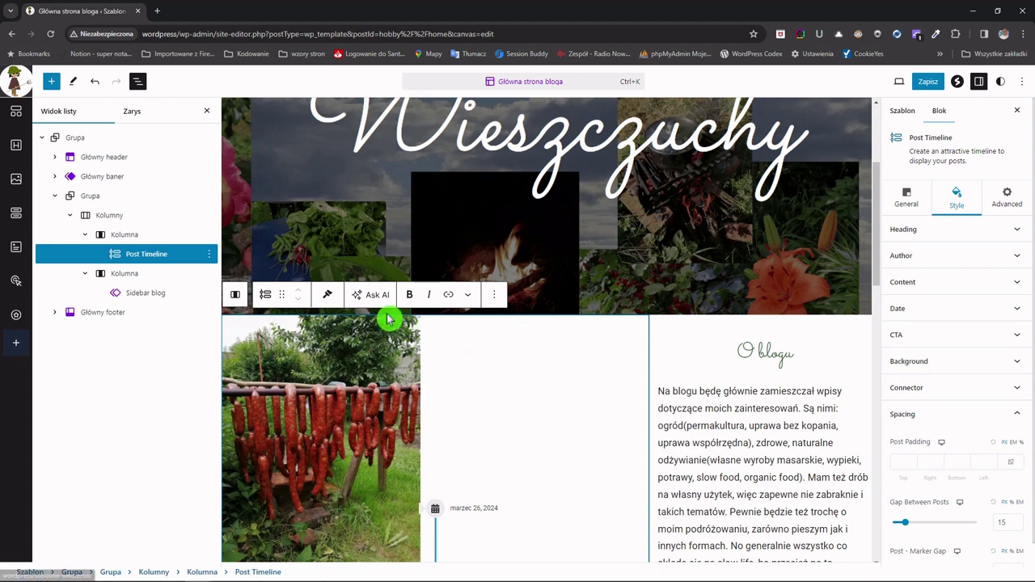
{"action": "left_click", "coordinate": [213, 424]}
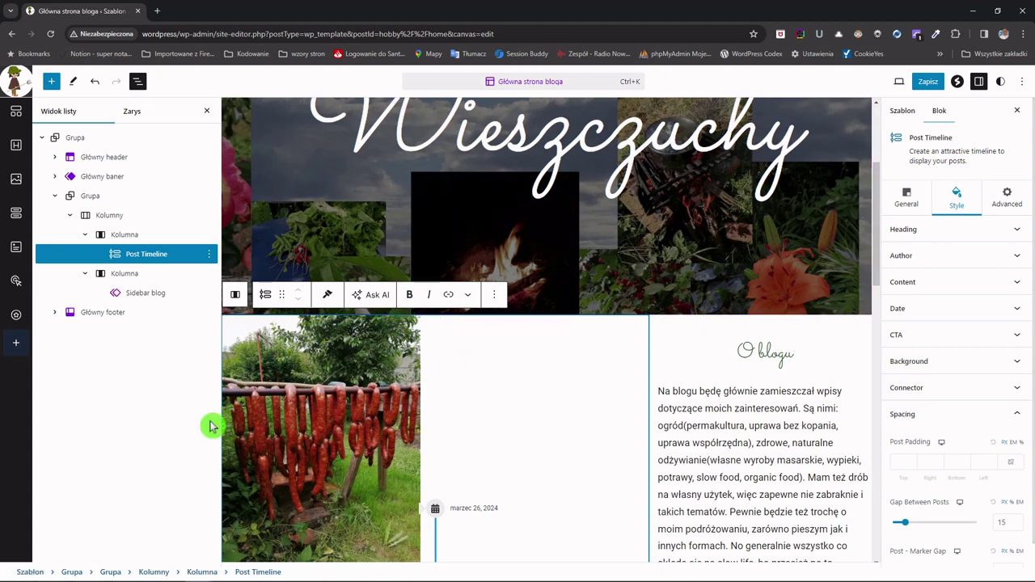
{"action": "left_click", "coordinate": [148, 324]}
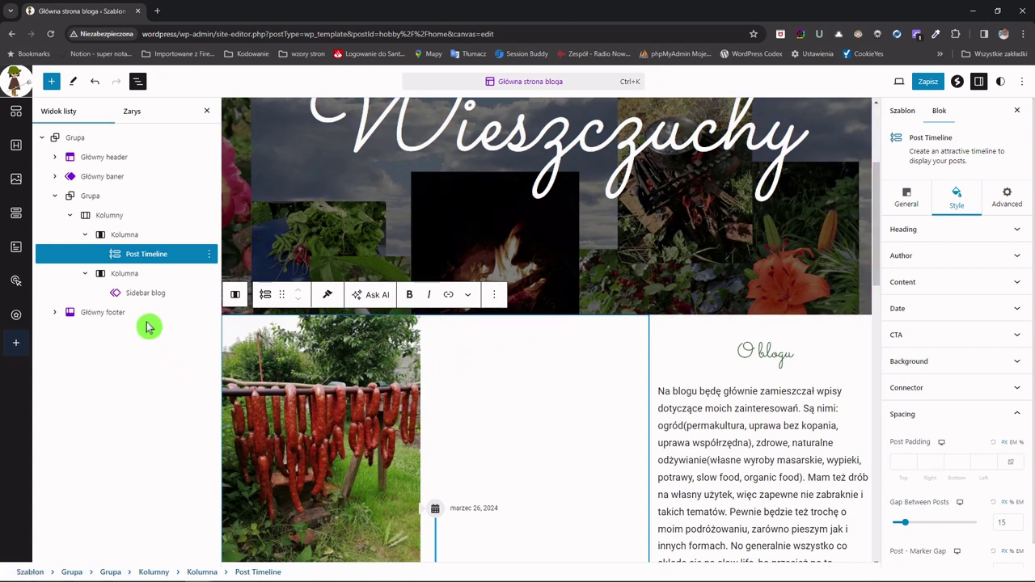
Set the margin of the Grupa block containing the columns to 3 rem in its style dimensions
{"action": "left_click", "coordinate": [92, 196]}
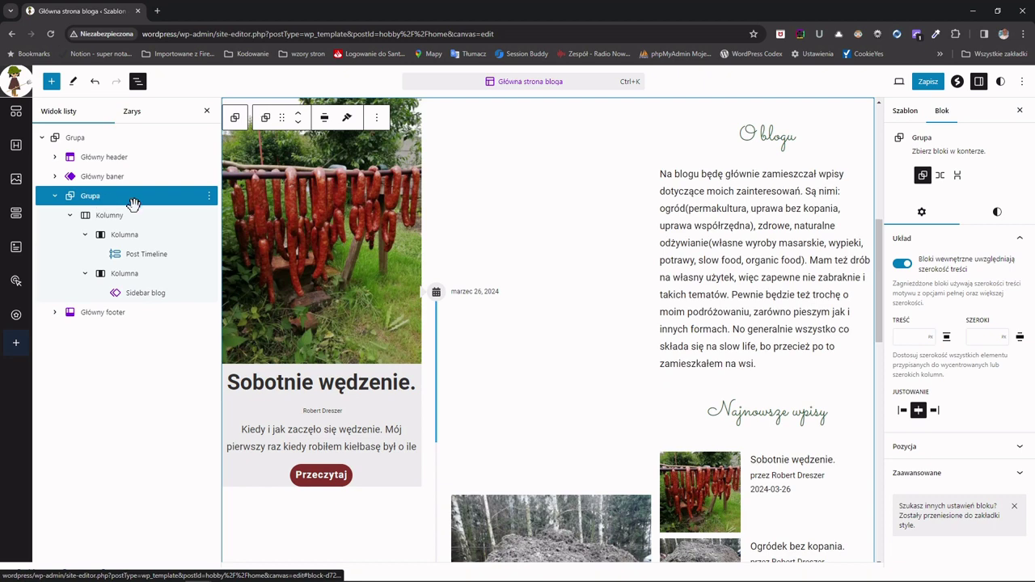
{"action": "left_click", "coordinate": [996, 214]}
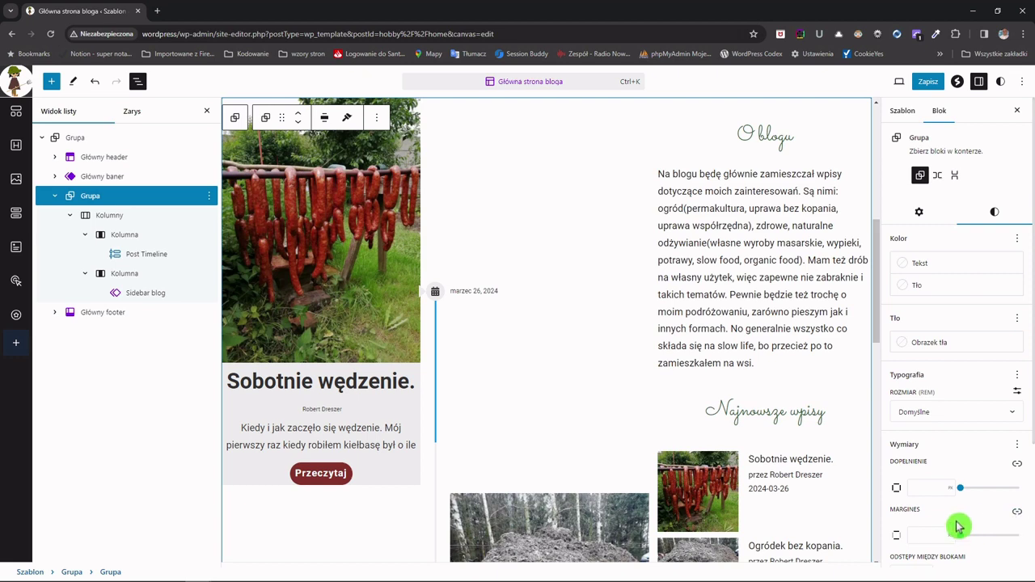
{"action": "left_click", "coordinate": [919, 537]}
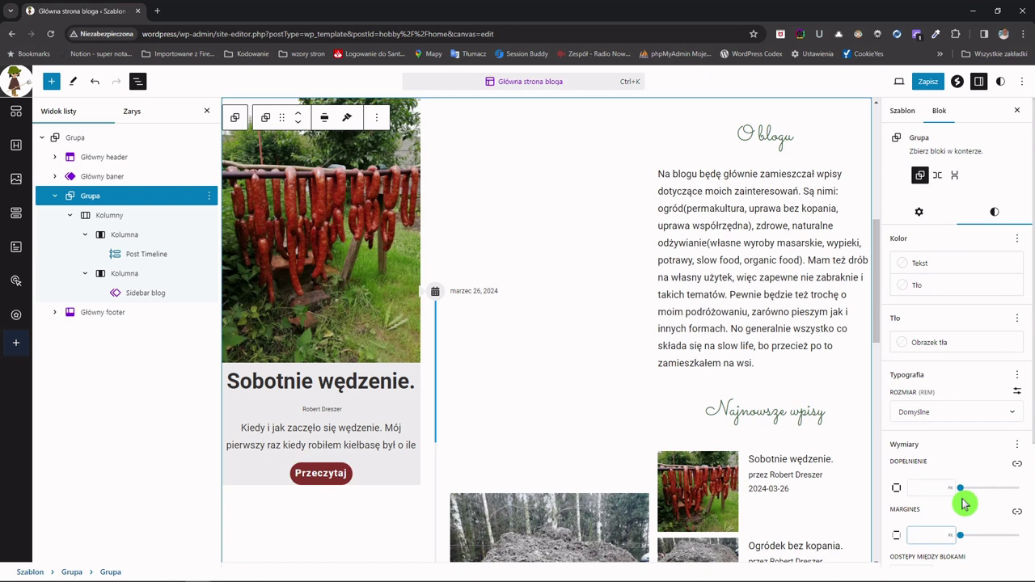
{"action": "type", "text": "3"}
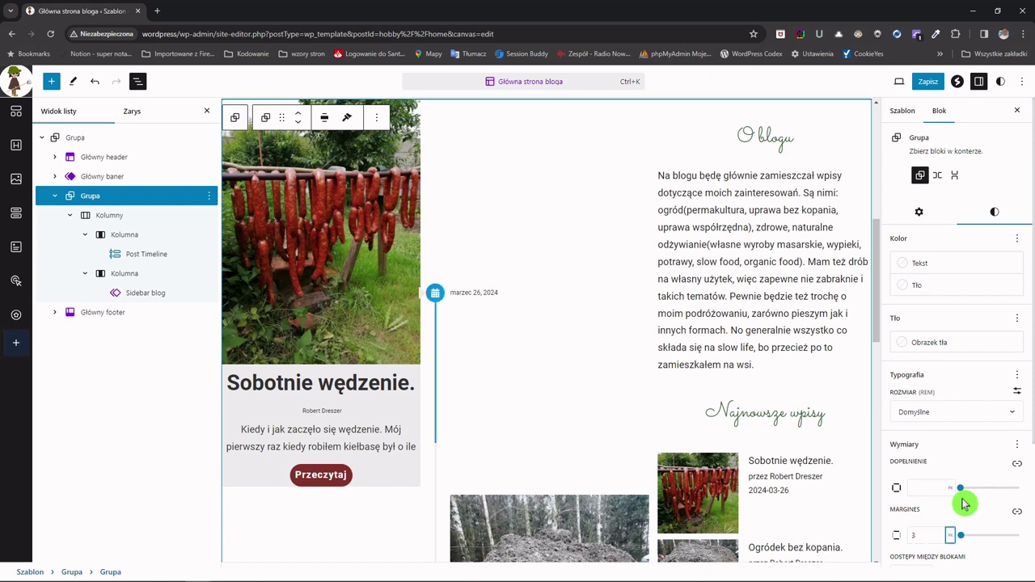
{"action": "key", "text": "Tab"}
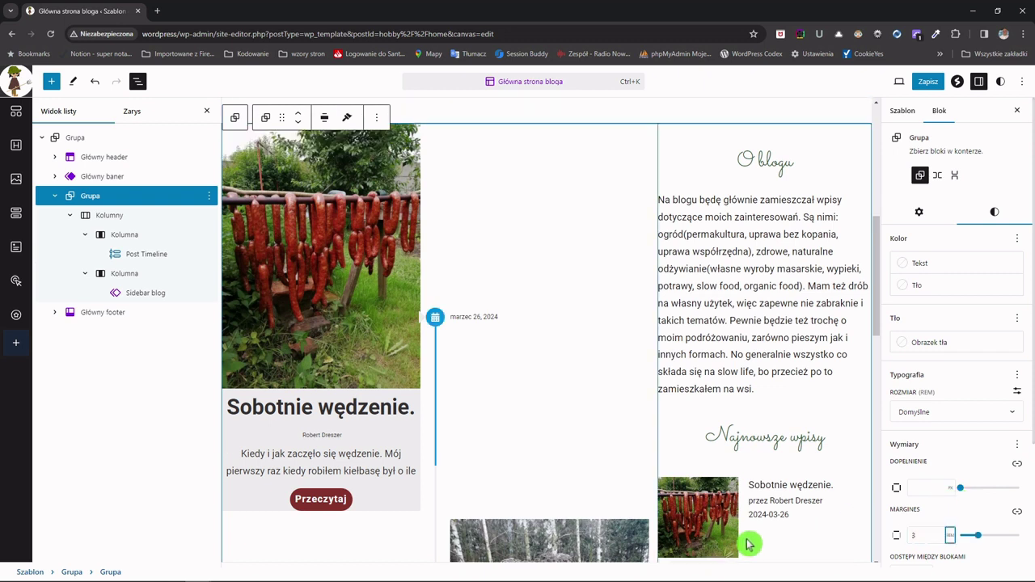
Review the Post Timeline's heading, author, content and date style settings against the preview of the first post
{"action": "left_click", "coordinate": [147, 254]}
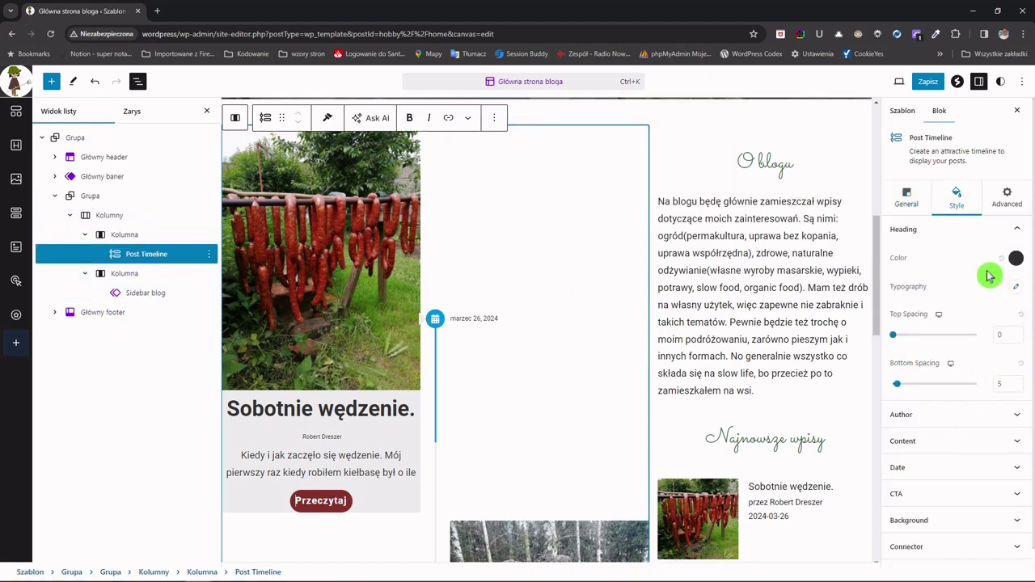
{"action": "left_click", "coordinate": [936, 253]}
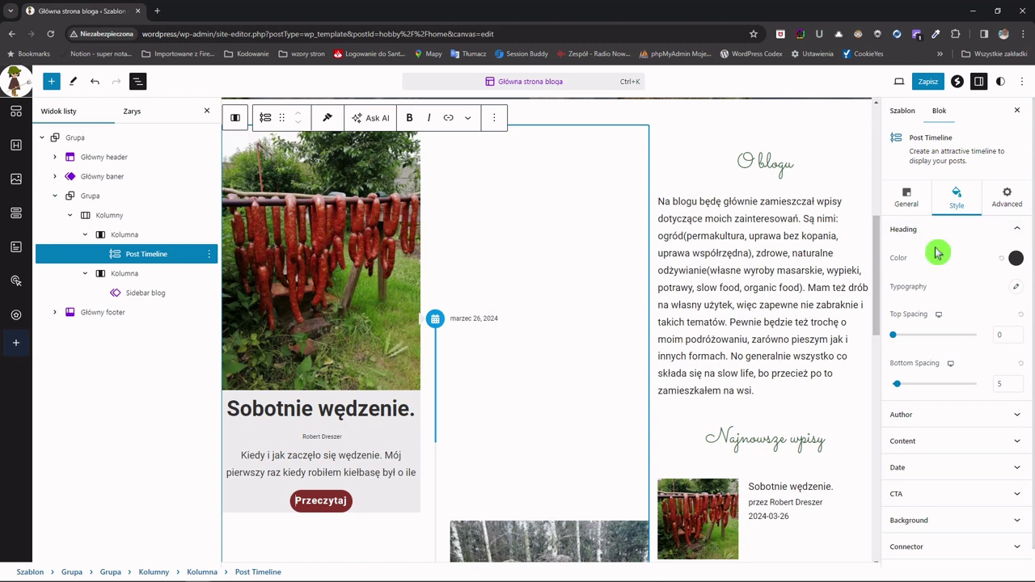
{"action": "left_click", "coordinate": [1014, 417]}
{"action": "left_click", "coordinate": [1009, 359]}
{"action": "left_click", "coordinate": [977, 353]}
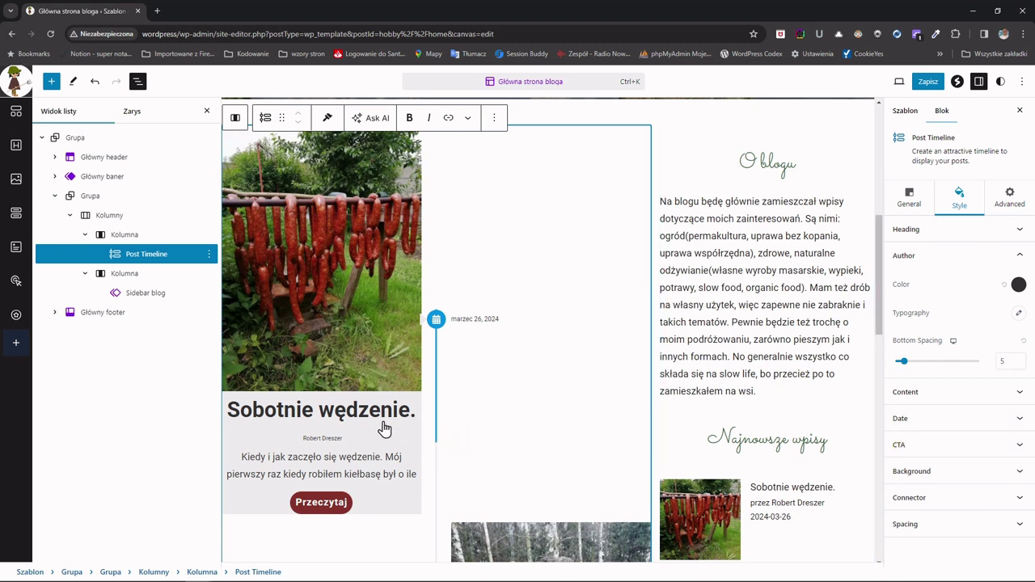
{"action": "left_click", "coordinate": [335, 433]}
{"action": "left_click", "coordinate": [331, 431]}
{"action": "left_click", "coordinate": [322, 453]}
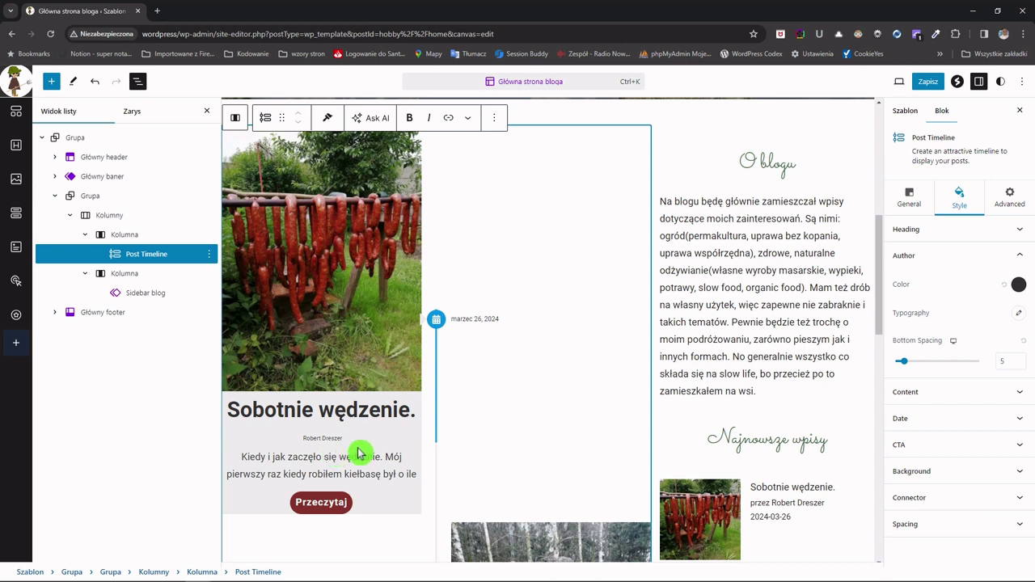
{"action": "left_click", "coordinate": [1019, 394]}
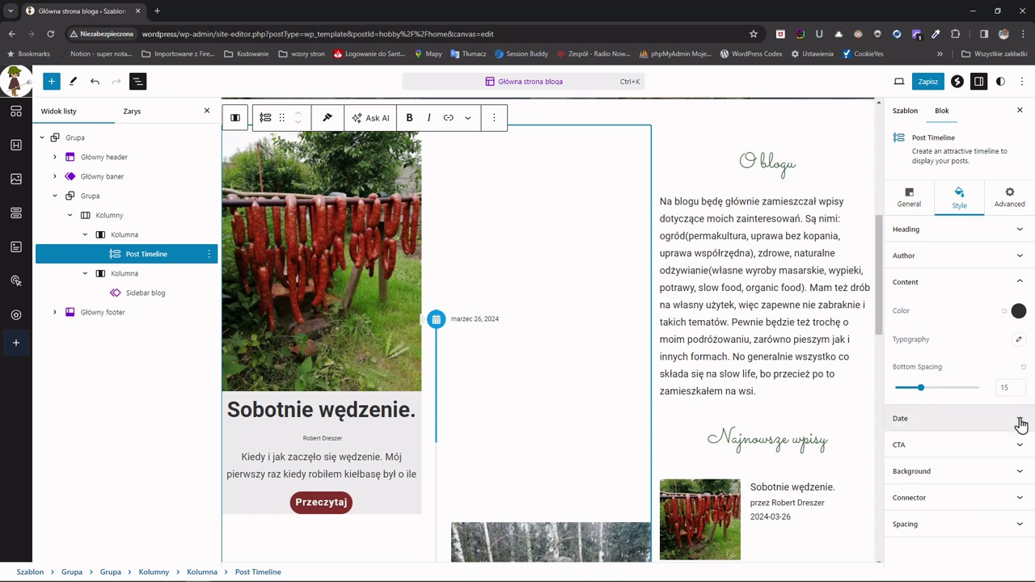
{"action": "left_click", "coordinate": [1019, 420]}
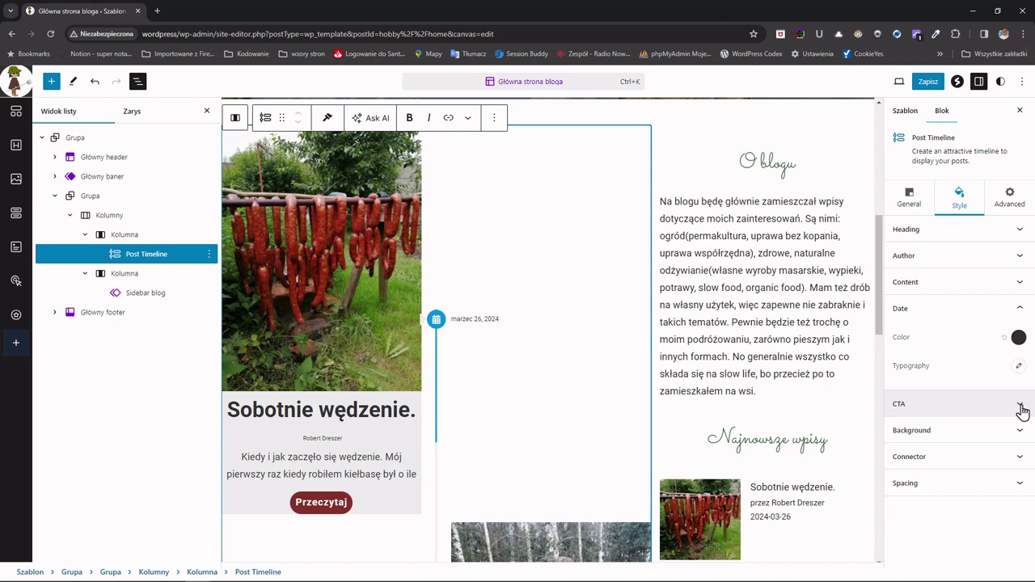
Set the bottom spacing of the Post Timeline's CTA to 30 and open its background style settings
{"action": "left_click", "coordinate": [1020, 405]}
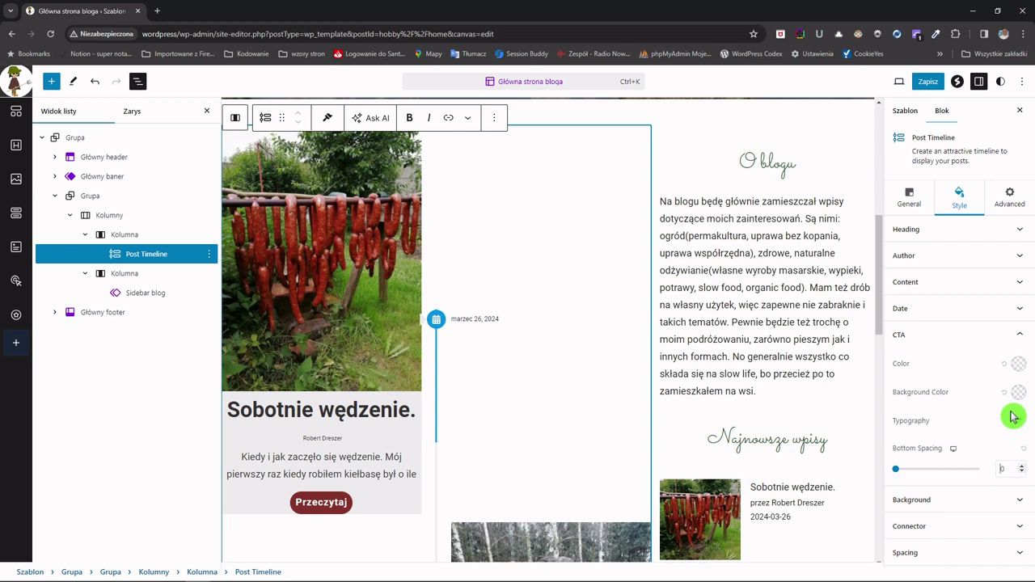
{"action": "type", "text": "30"}
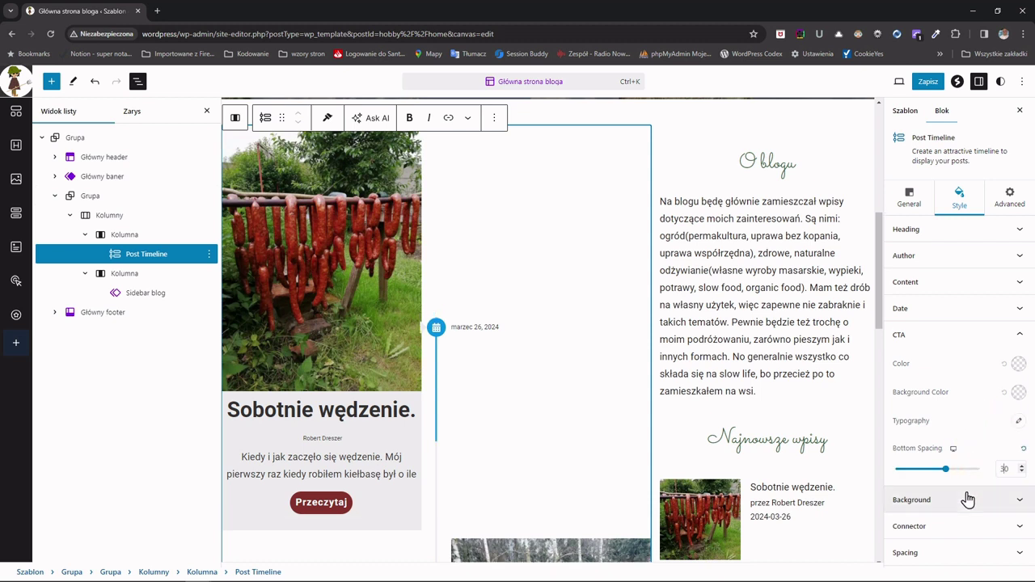
{"action": "left_click", "coordinate": [1016, 502]}
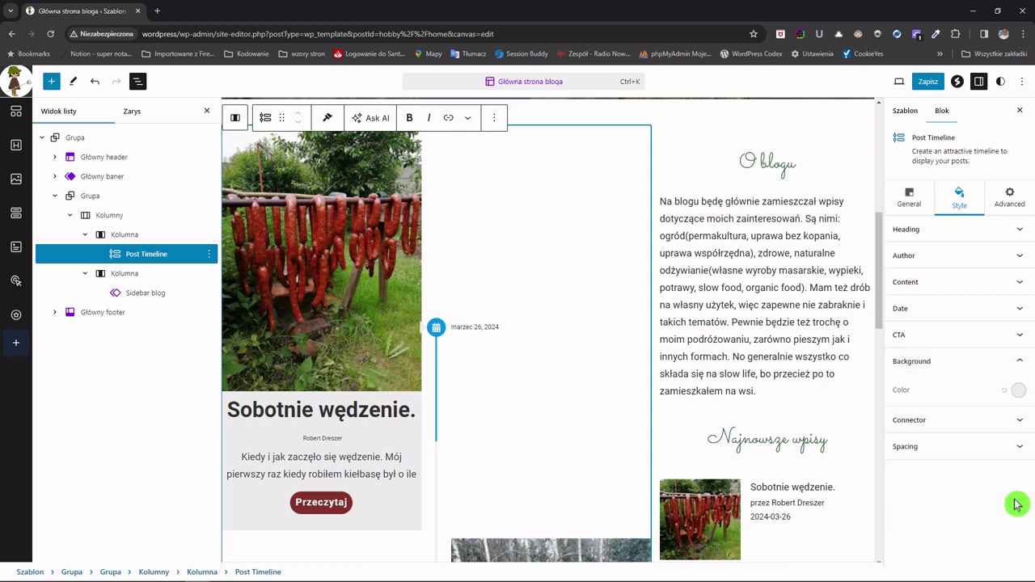
In the Post Timeline's normal connector style, set the connector color to dark red 86342D and the icon color to red DB1100
{"action": "left_click", "coordinate": [1021, 422]}
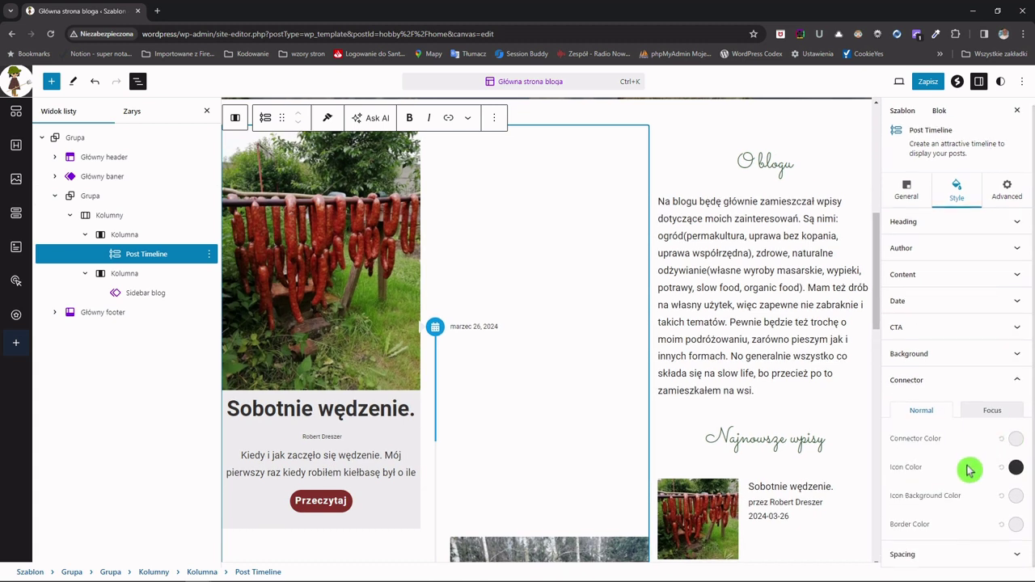
{"action": "left_click", "coordinate": [1015, 438]}
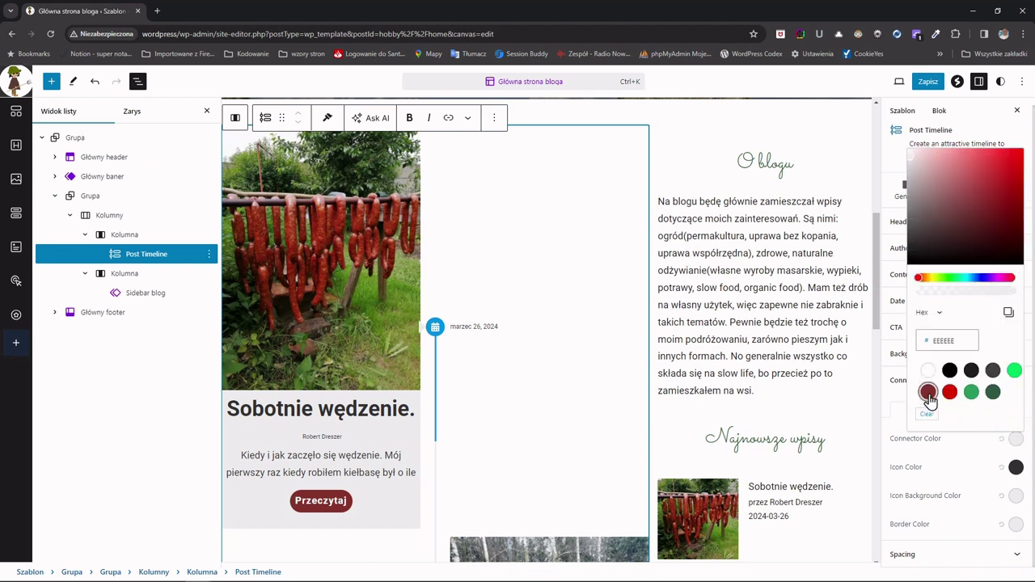
{"action": "left_click", "coordinate": [928, 393]}
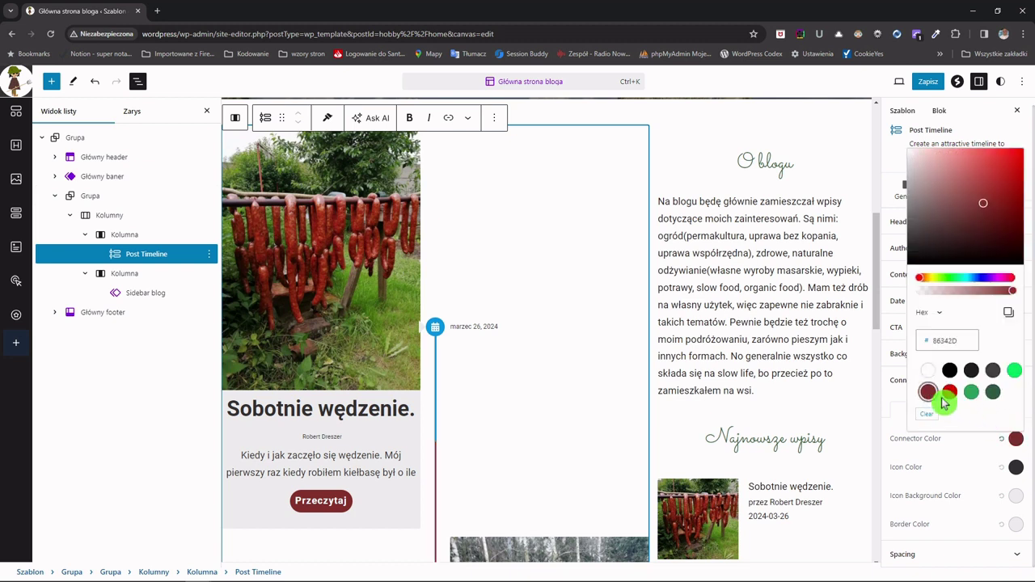
{"action": "left_click", "coordinate": [1016, 467]}
{"action": "left_click", "coordinate": [1016, 467]}
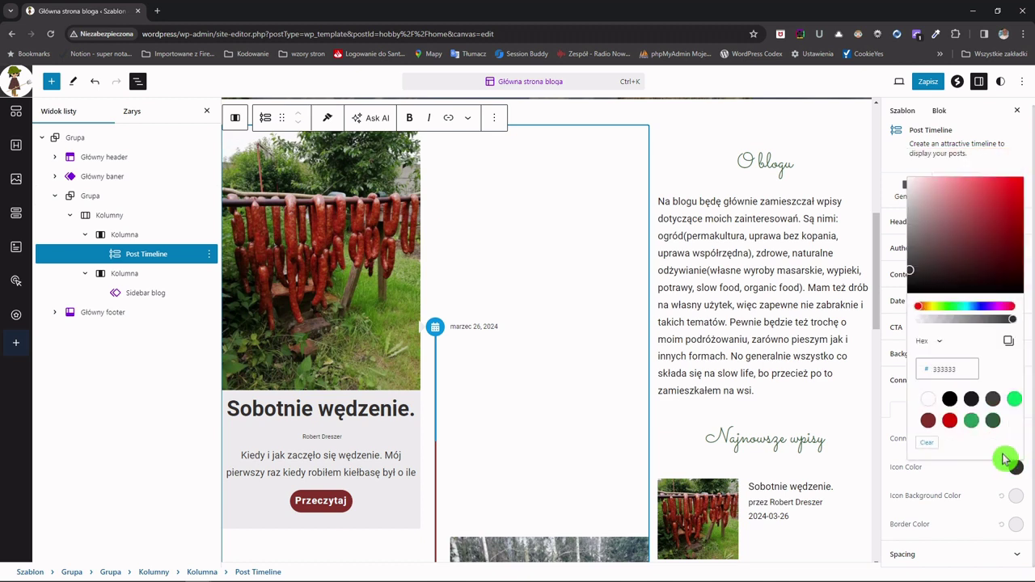
{"action": "left_click", "coordinate": [949, 421]}
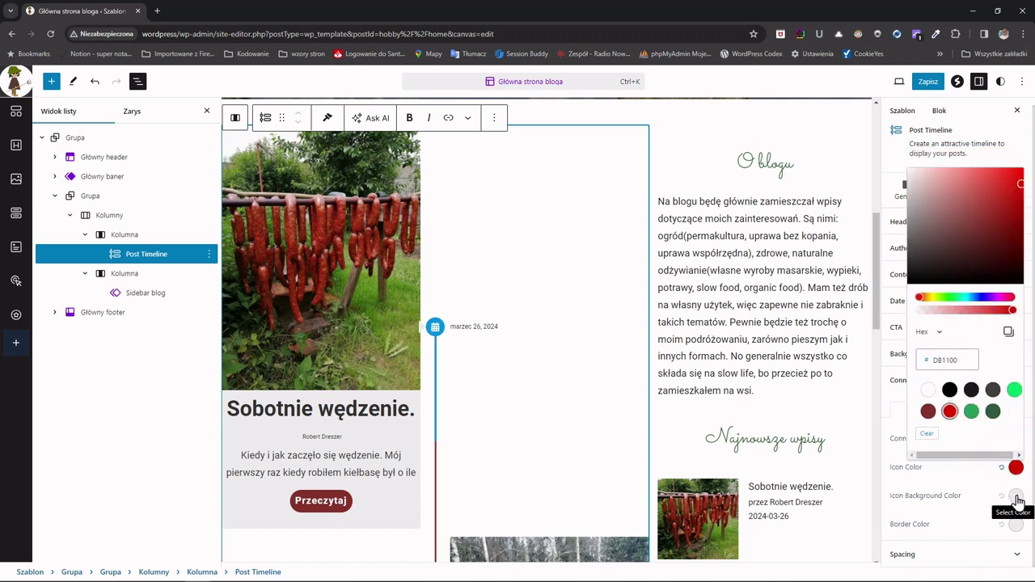
In the Post Timeline's normal connector style, set the icon background color and the border color to dark red 86342D
{"action": "left_click", "coordinate": [1016, 497]}
{"action": "left_click", "coordinate": [927, 450]}
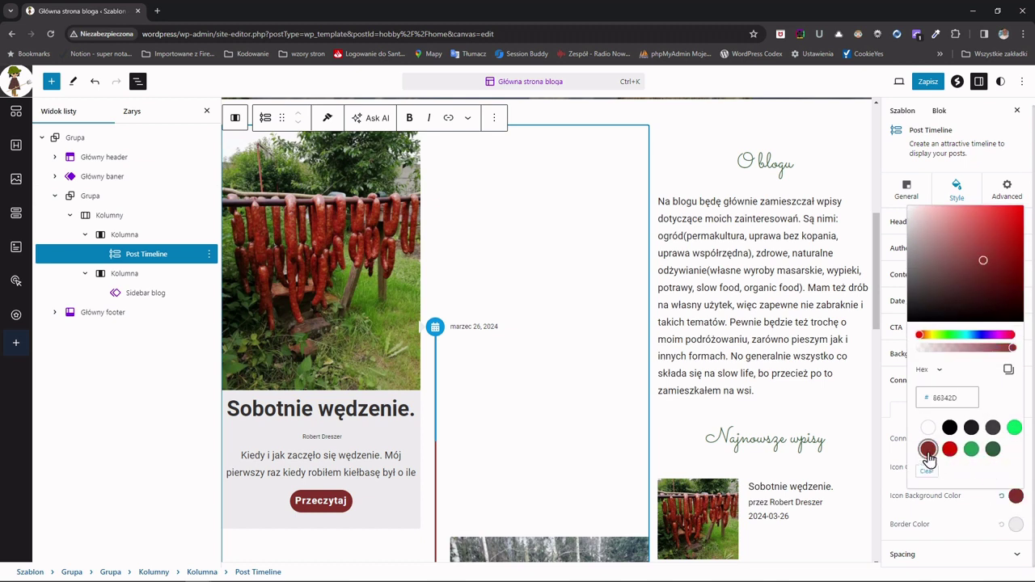
{"action": "left_click", "coordinate": [1015, 524]}
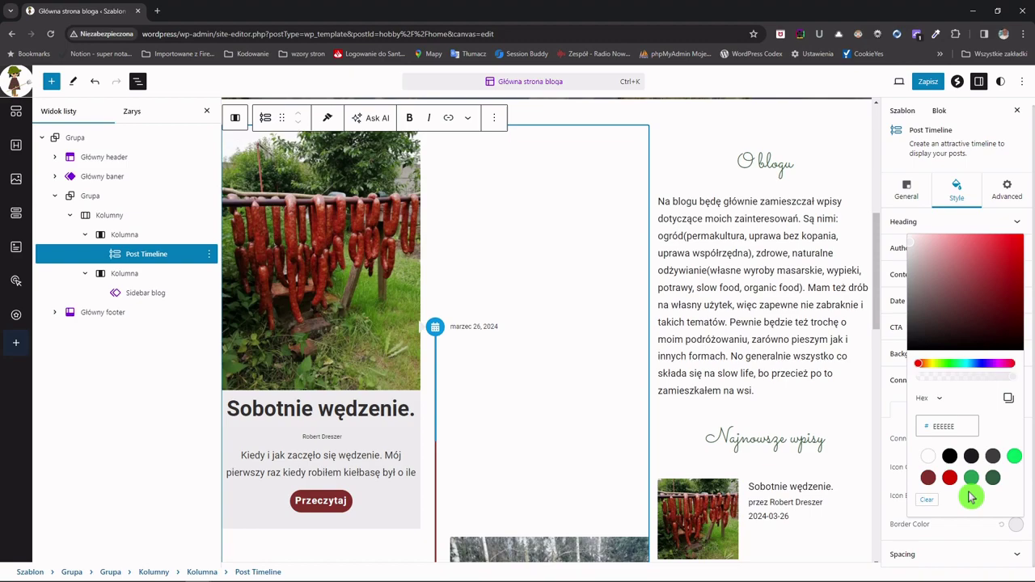
{"action": "left_click", "coordinate": [927, 479]}
{"action": "scroll", "coordinate": [540, 441], "scroll_direction": "up", "scroll_amount": 5}
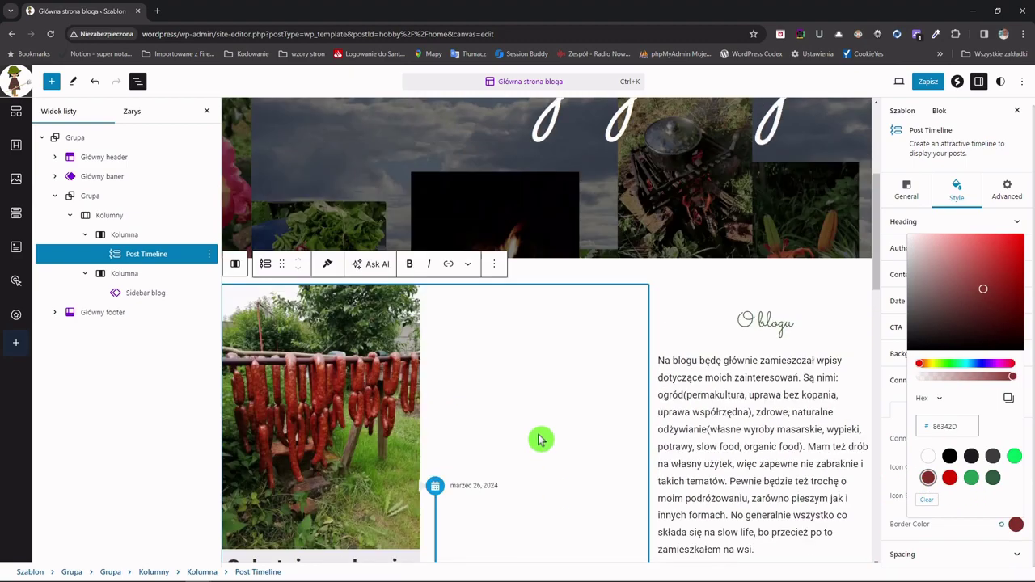
{"action": "scroll", "coordinate": [540, 441], "scroll_direction": "down", "scroll_amount": 6}
{"action": "scroll", "coordinate": [540, 440], "scroll_direction": "up", "scroll_amount": 8}
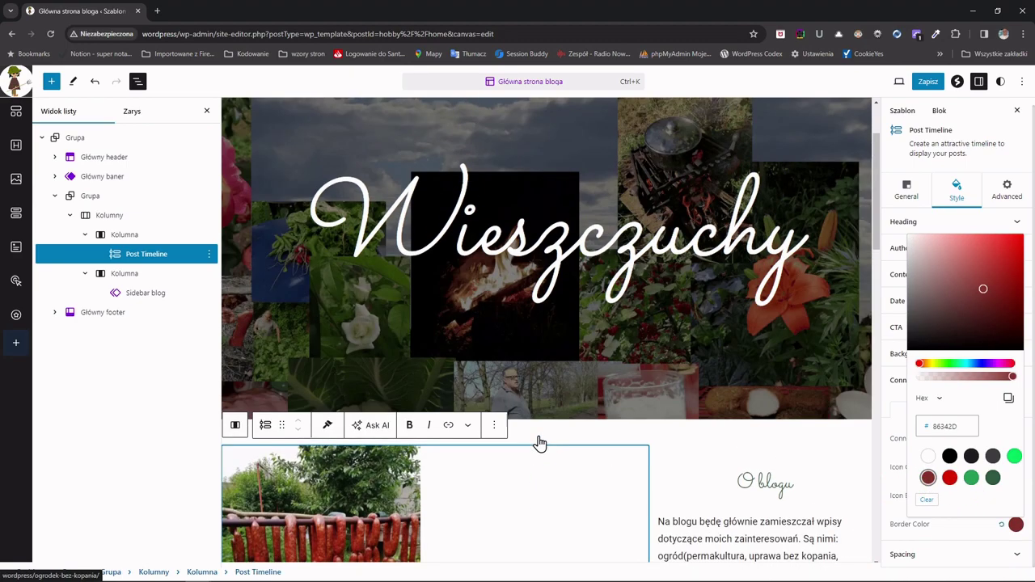
{"action": "scroll", "coordinate": [540, 441], "scroll_direction": "down", "scroll_amount": 8}
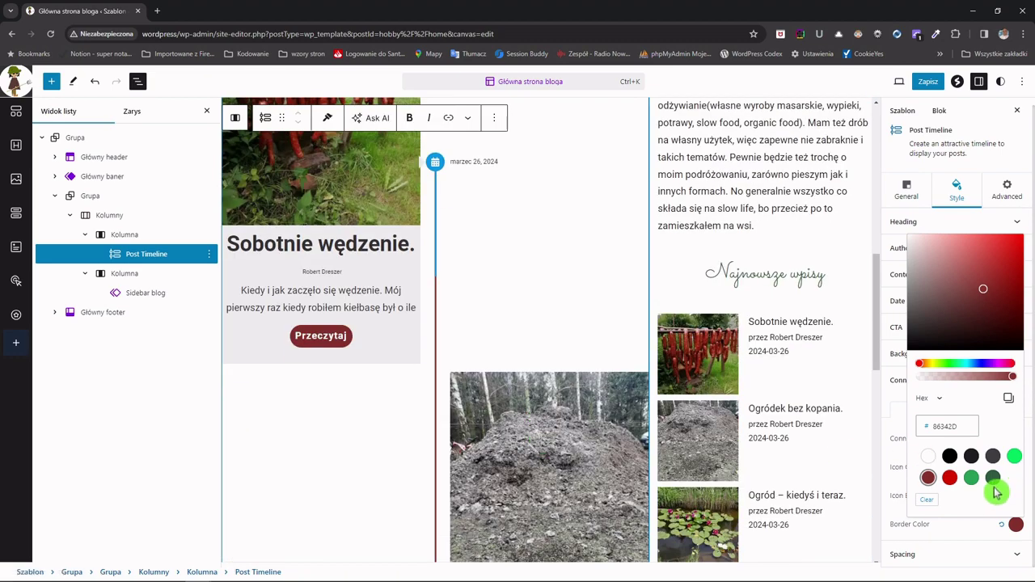
{"action": "left_click", "coordinate": [983, 538]}
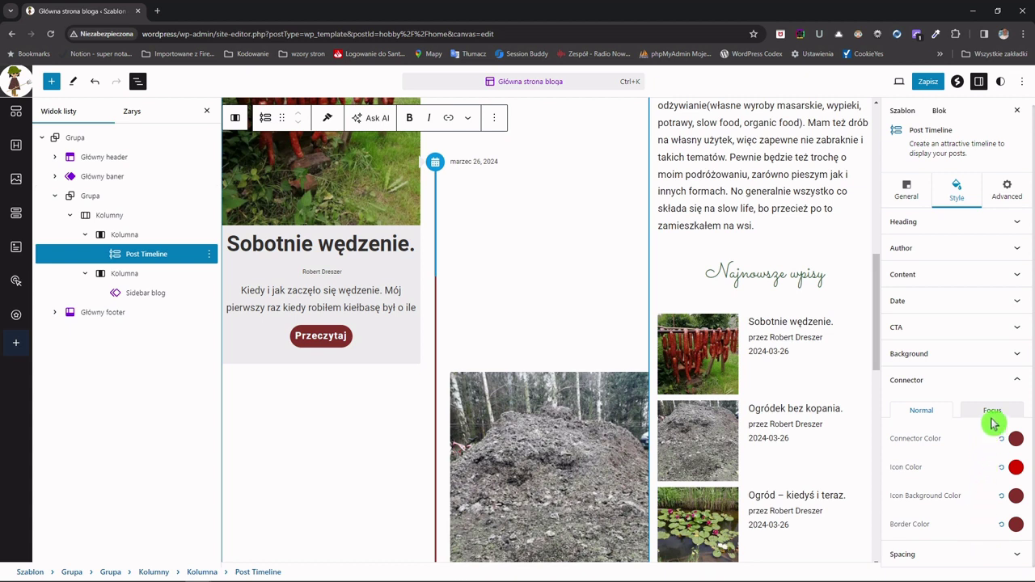
In the Post Timeline's focus connector style, set the connector, icon background and border colors to red DB1100
{"action": "left_click", "coordinate": [992, 413]}
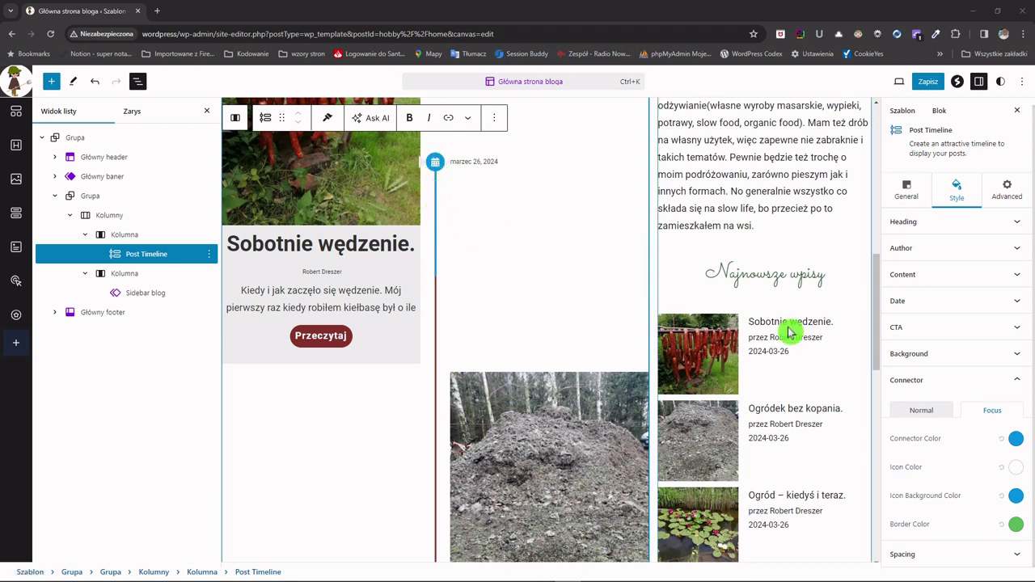
{"action": "left_click", "coordinate": [1016, 439]}
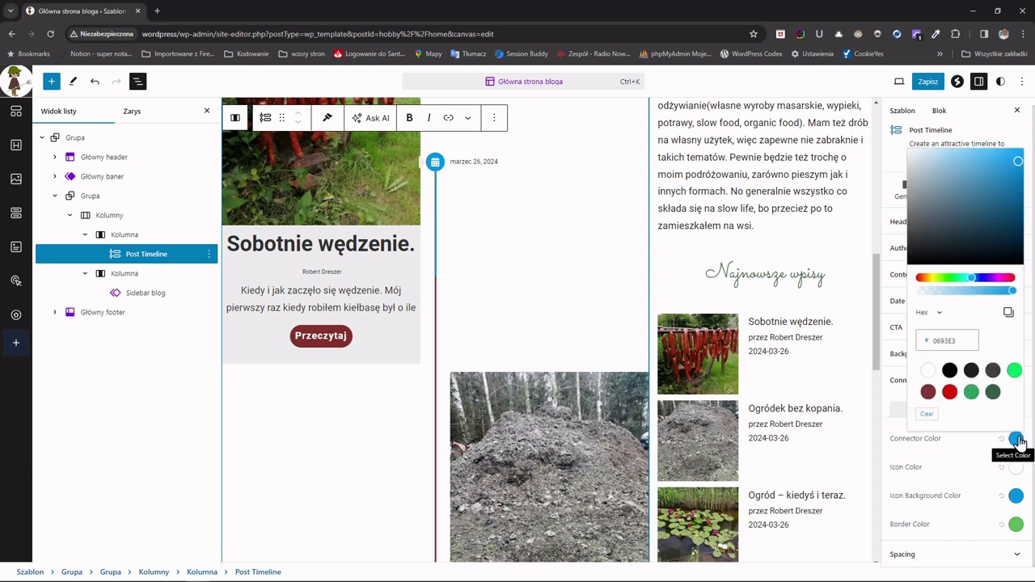
{"action": "left_click", "coordinate": [949, 392]}
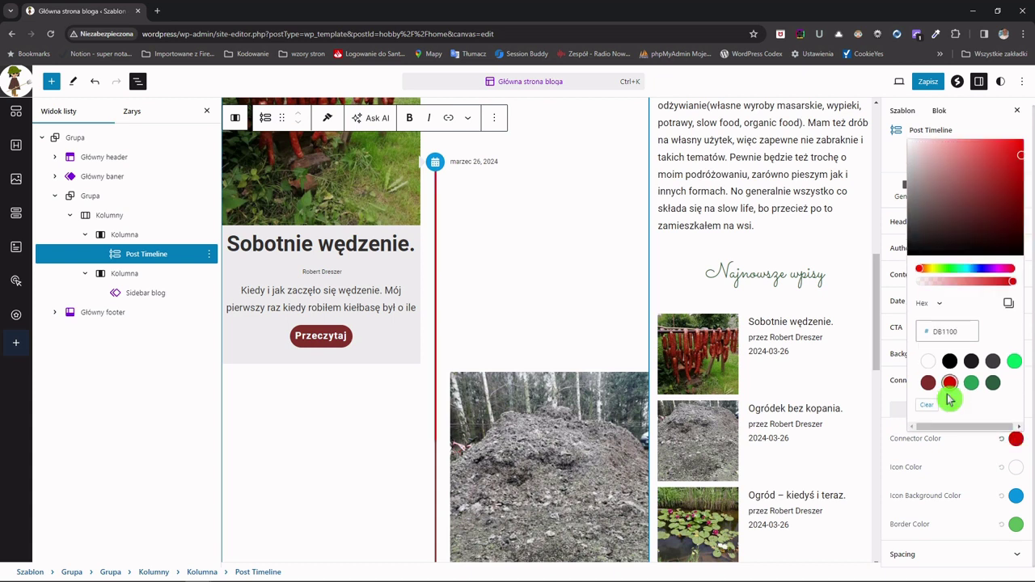
{"action": "left_click", "coordinate": [1016, 499]}
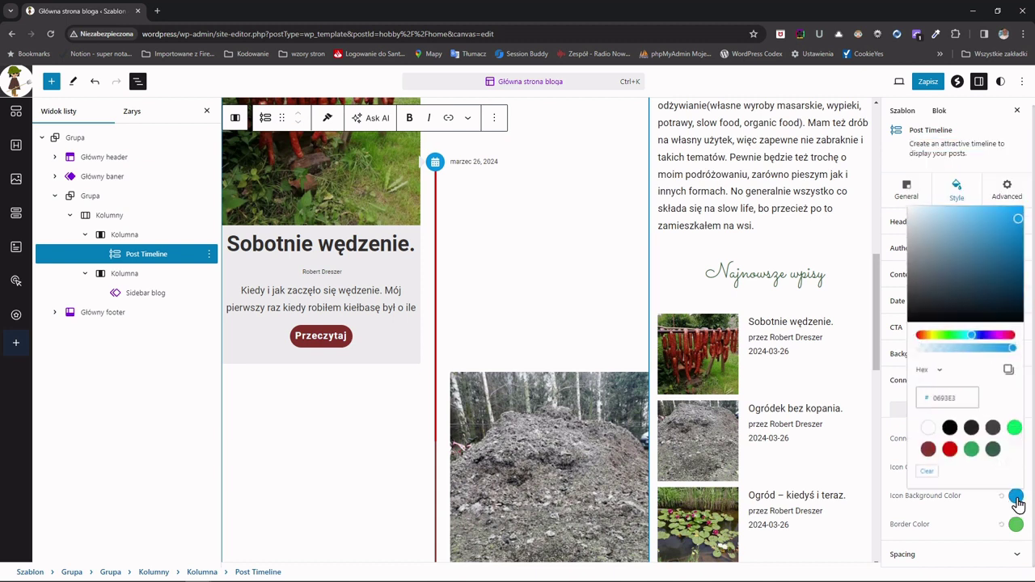
{"action": "left_click", "coordinate": [949, 448]}
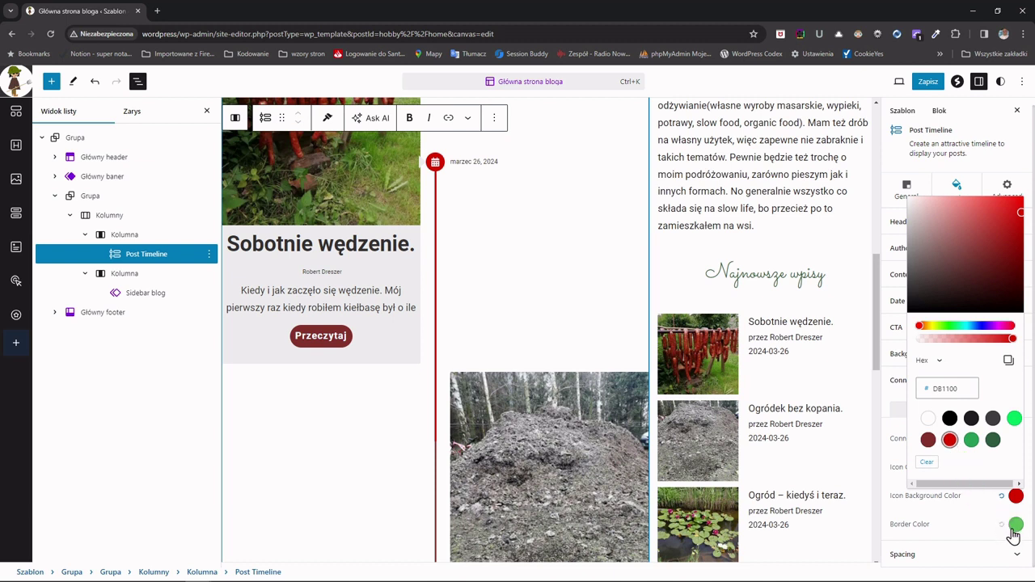
{"action": "left_click", "coordinate": [1012, 525]}
{"action": "left_click", "coordinate": [949, 477]}
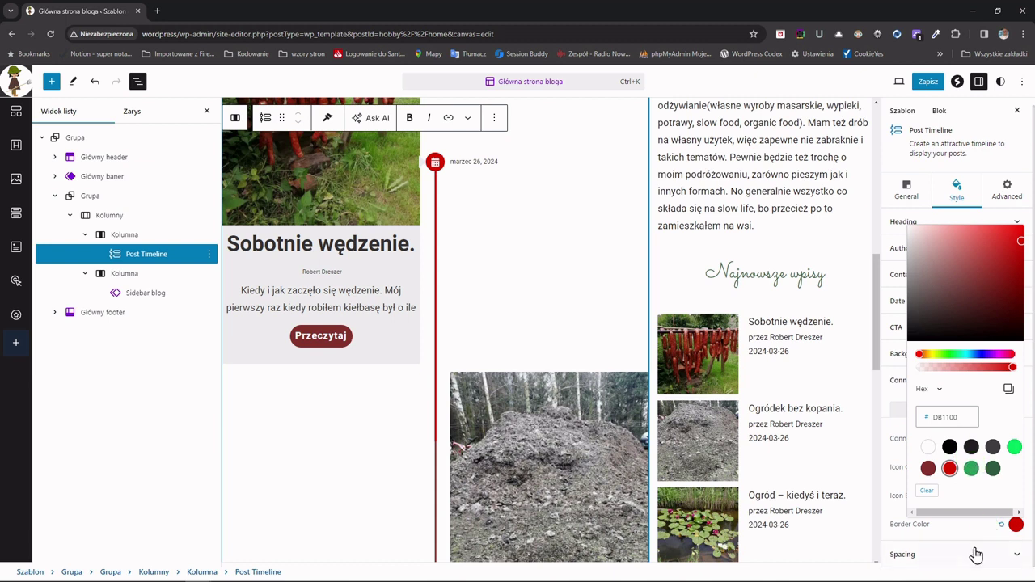
Review the Post Timeline's spacing style settings and save the Główna strona bloga template
{"action": "left_click", "coordinate": [1011, 553]}
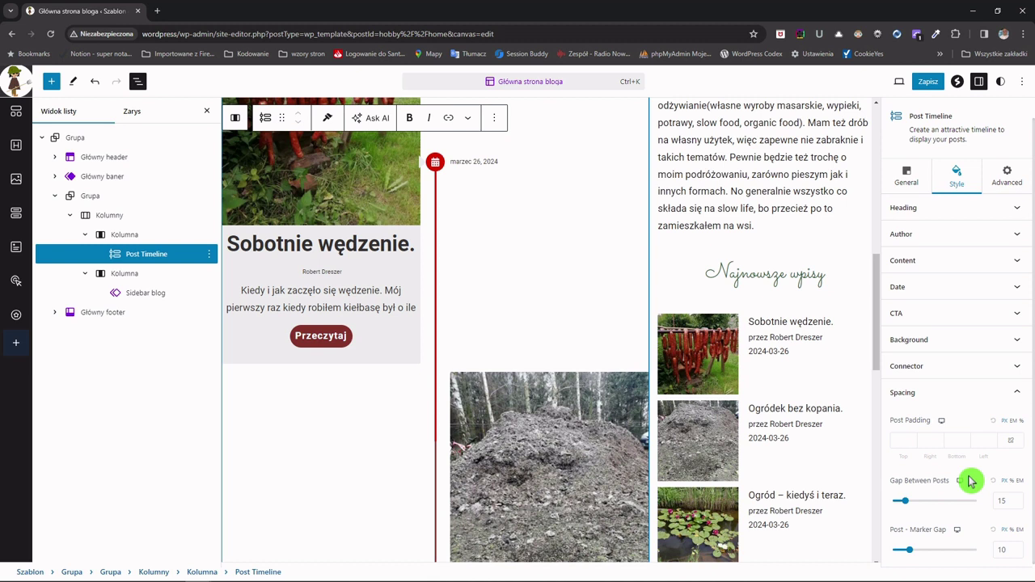
{"action": "scroll", "coordinate": [935, 482], "scroll_direction": "down", "scroll_amount": 1}
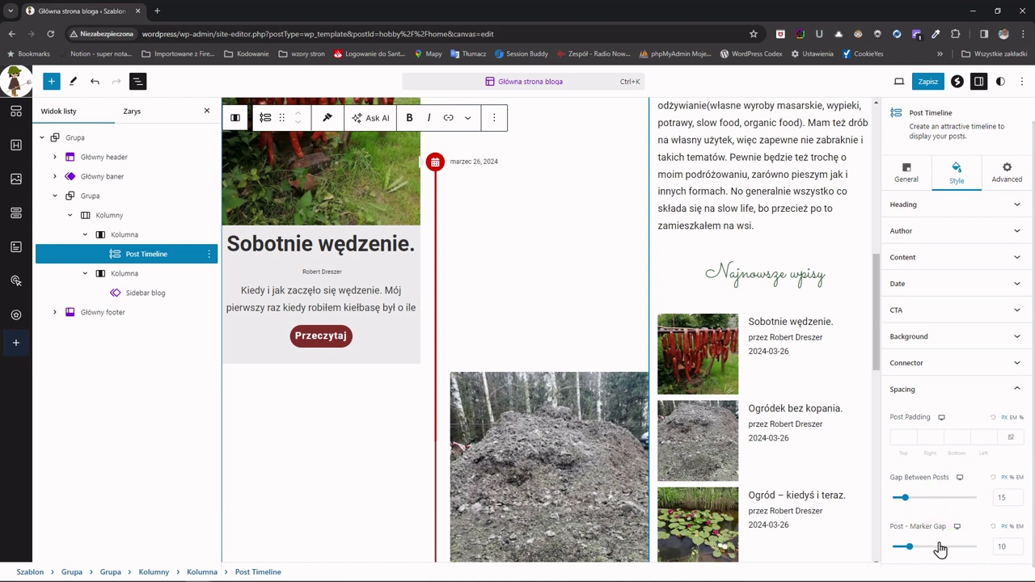
{"action": "left_click_drag", "start_coordinate": [993, 446], "coordinate": [989, 473]}
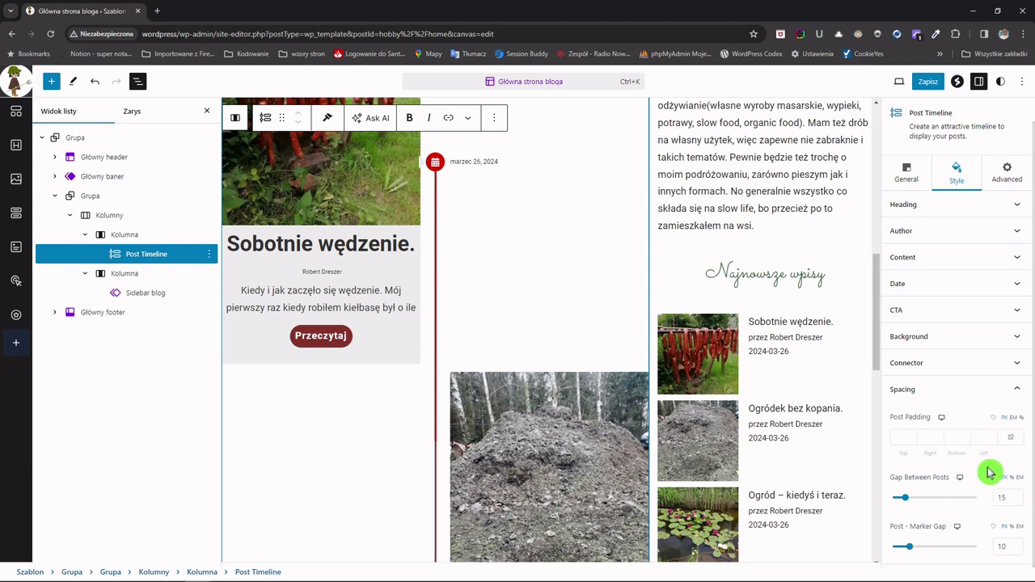
{"action": "left_click", "coordinate": [927, 83]}
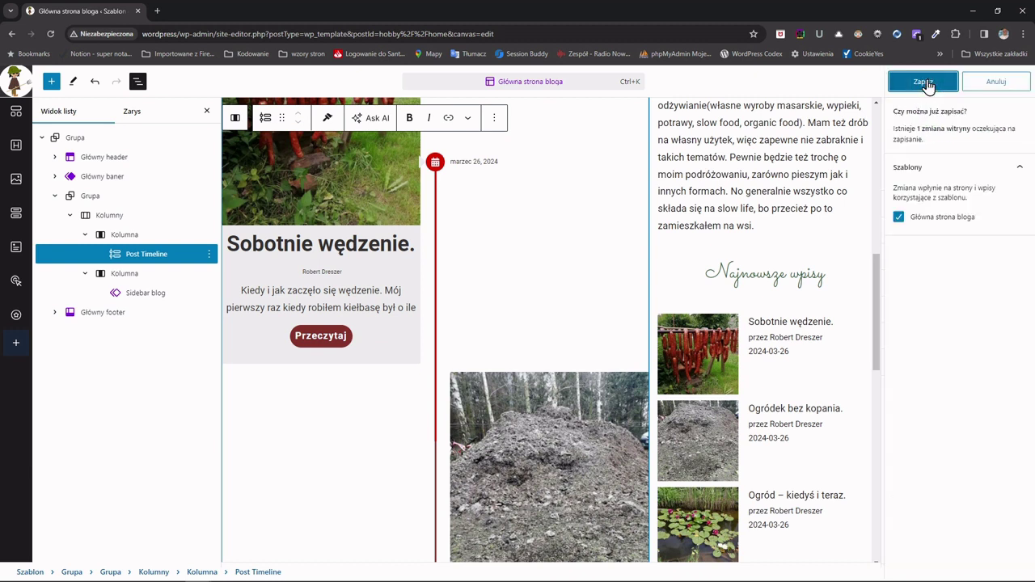
{"action": "left_click", "coordinate": [927, 84]}
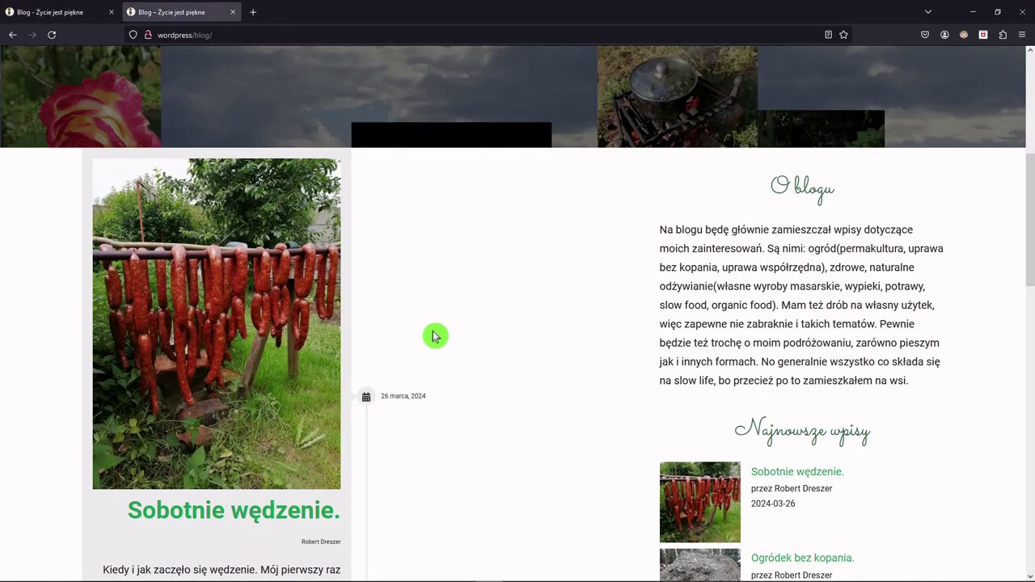
Switch to Firefox, reload the published blog page and examine the timeline's connector, post cards, sidebar and footer
{"action": "scroll", "coordinate": [431, 337], "scroll_direction": "up", "scroll_amount": 5}
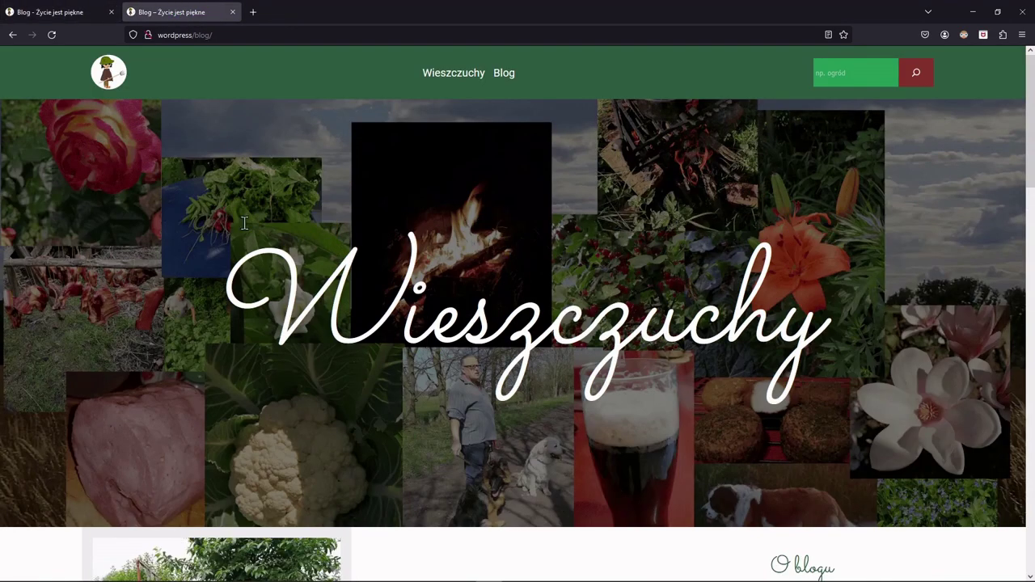
{"action": "left_click", "coordinate": [53, 35]}
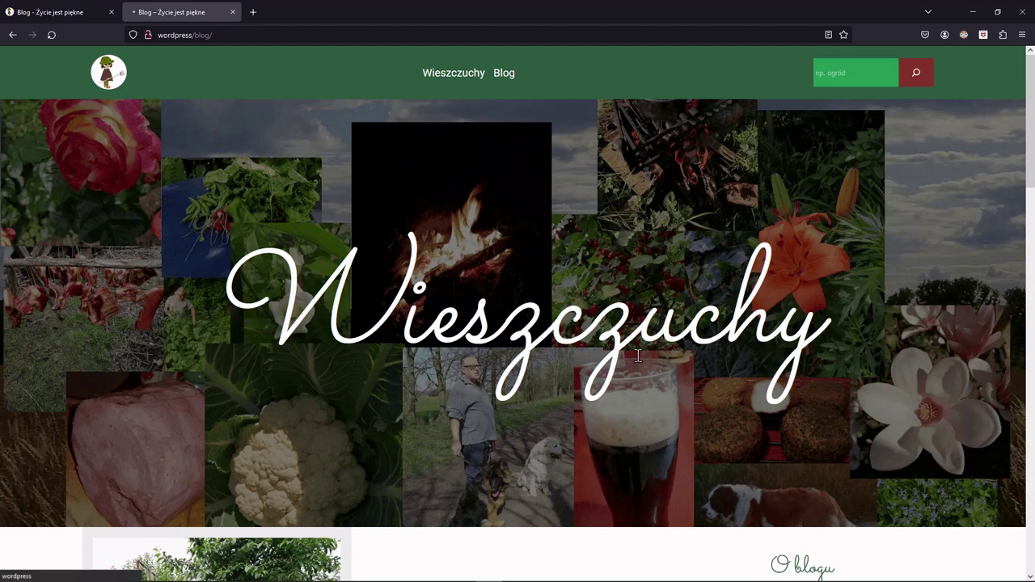
{"action": "scroll", "coordinate": [637, 353], "scroll_direction": "down", "scroll_amount": 8}
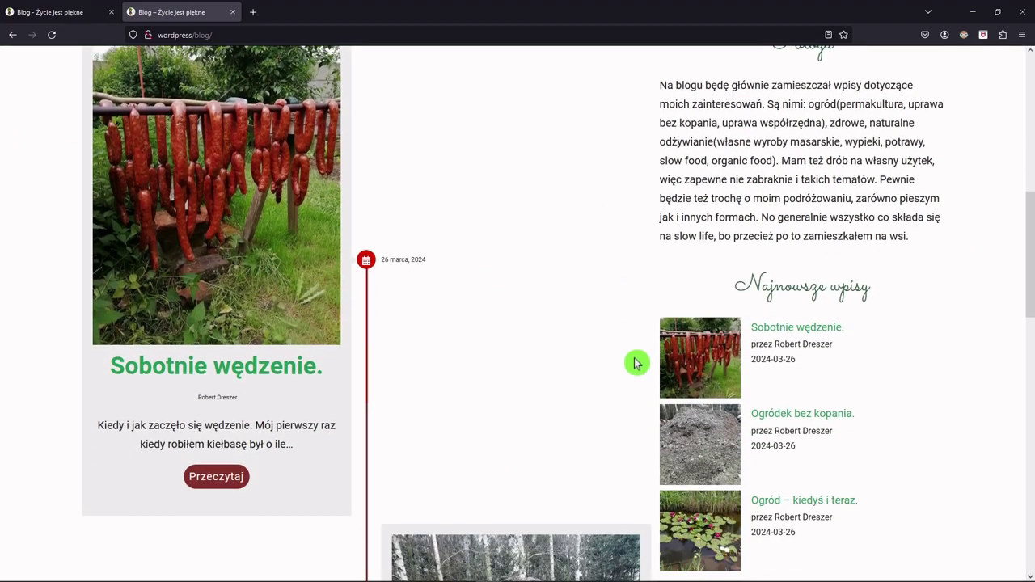
{"action": "scroll", "coordinate": [635, 363], "scroll_direction": "up", "scroll_amount": 7}
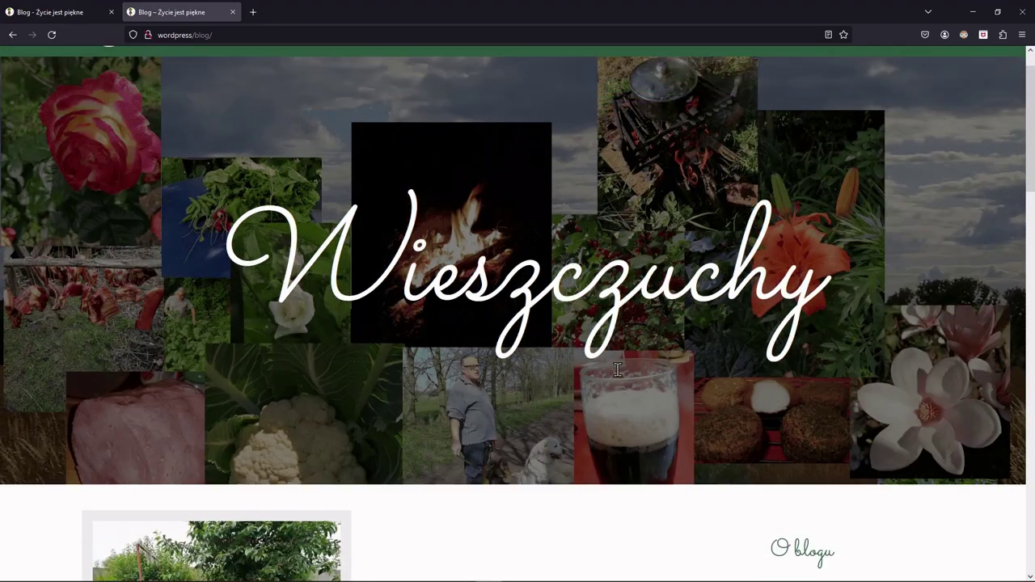
{"action": "scroll", "coordinate": [617, 370], "scroll_direction": "down", "scroll_amount": 8}
{"action": "scroll", "coordinate": [617, 374], "scroll_direction": "down", "scroll_amount": 6}
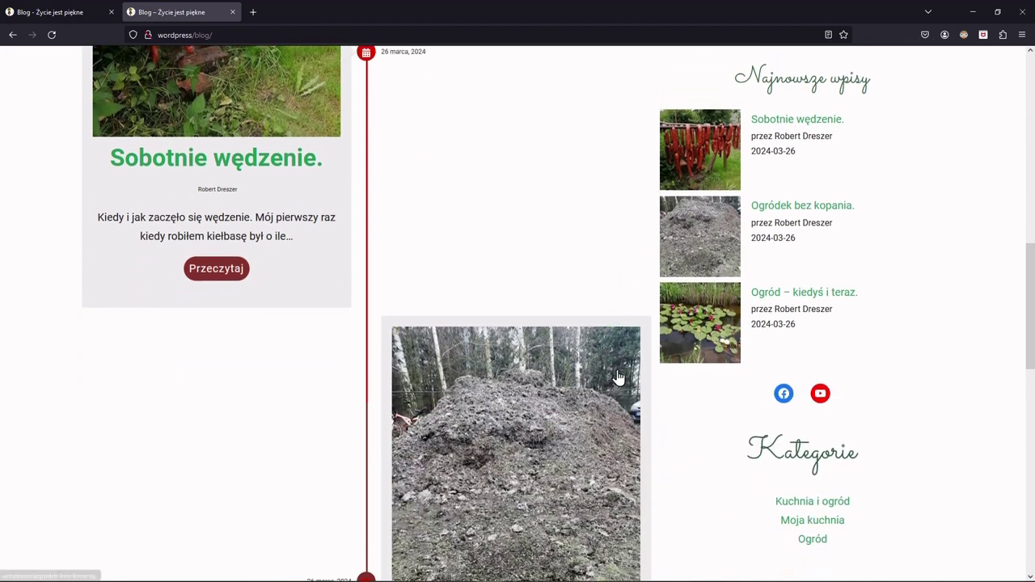
{"action": "scroll", "coordinate": [617, 376], "scroll_direction": "down", "scroll_amount": 6}
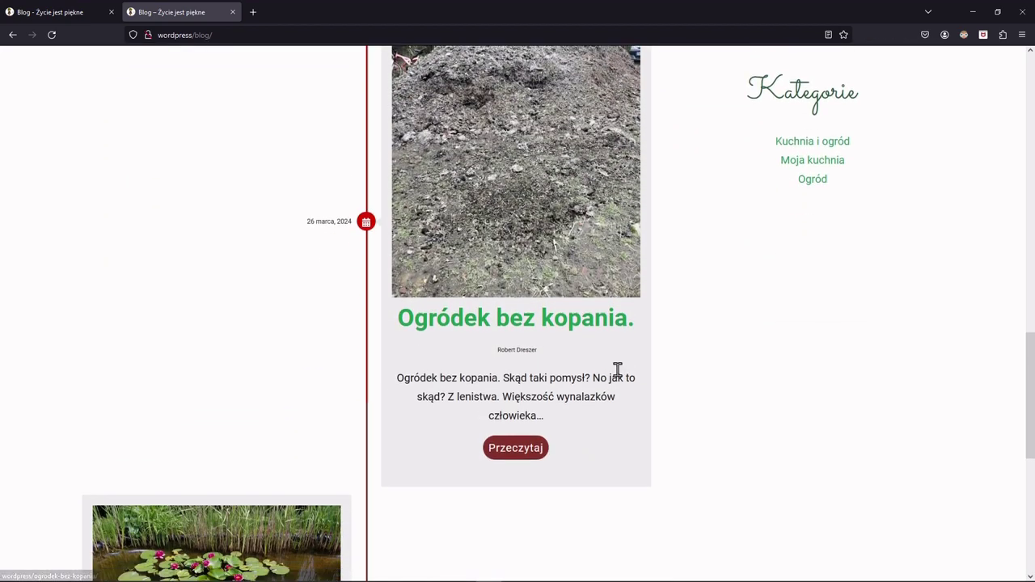
{"action": "scroll", "coordinate": [619, 374], "scroll_direction": "down", "scroll_amount": 1}
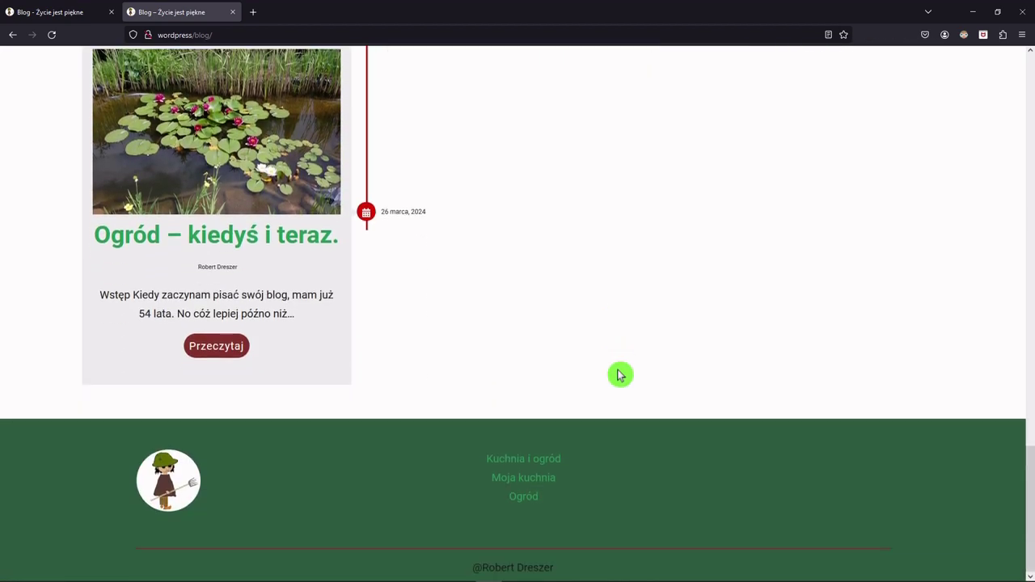
{"action": "scroll", "coordinate": [619, 374], "scroll_direction": "up", "scroll_amount": 10}
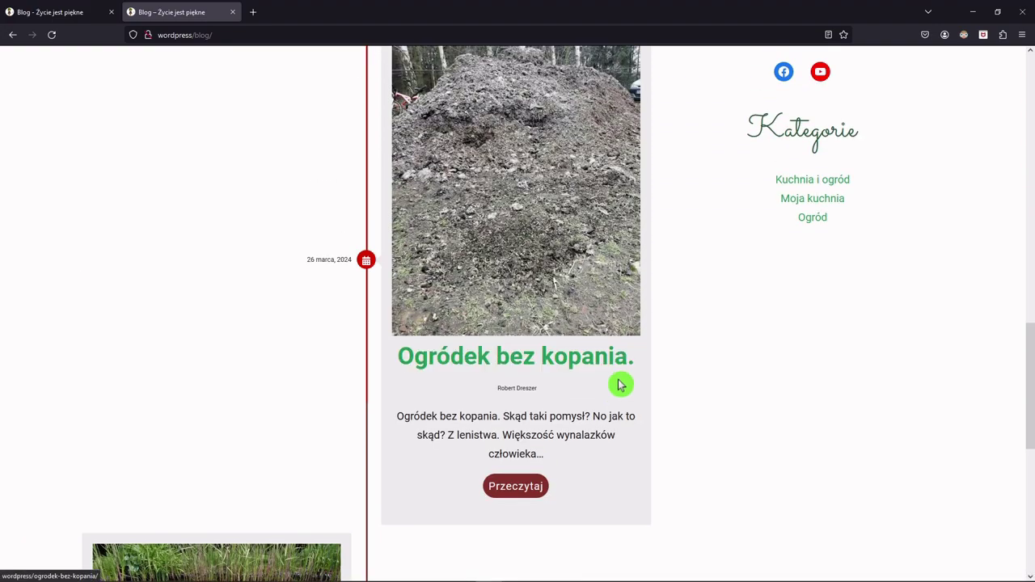
{"action": "scroll", "coordinate": [612, 393], "scroll_direction": "up", "scroll_amount": 5}
{"action": "scroll", "coordinate": [611, 396], "scroll_direction": "down", "scroll_amount": 4}
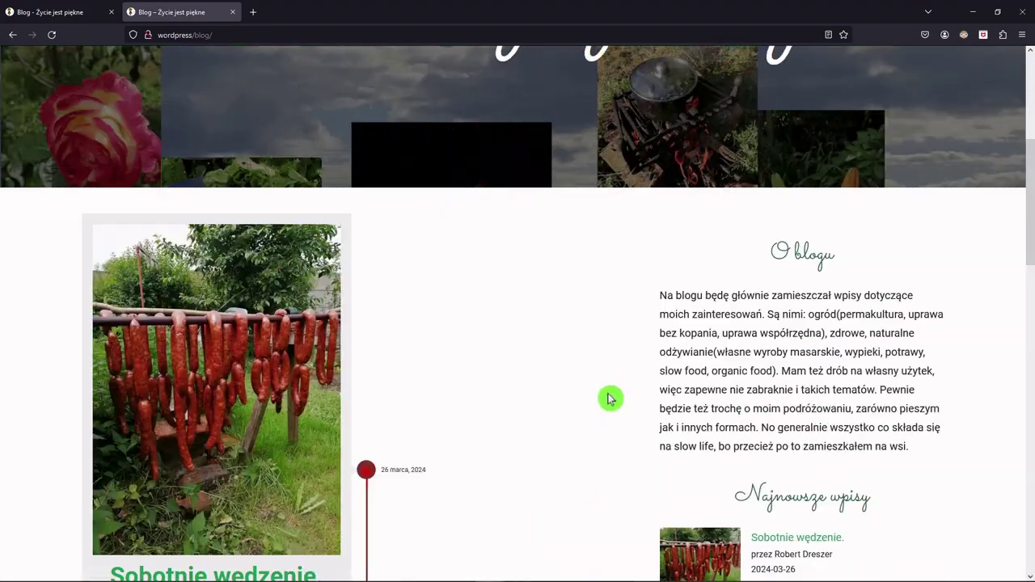
{"action": "scroll", "coordinate": [611, 398], "scroll_direction": "down", "scroll_amount": 9}
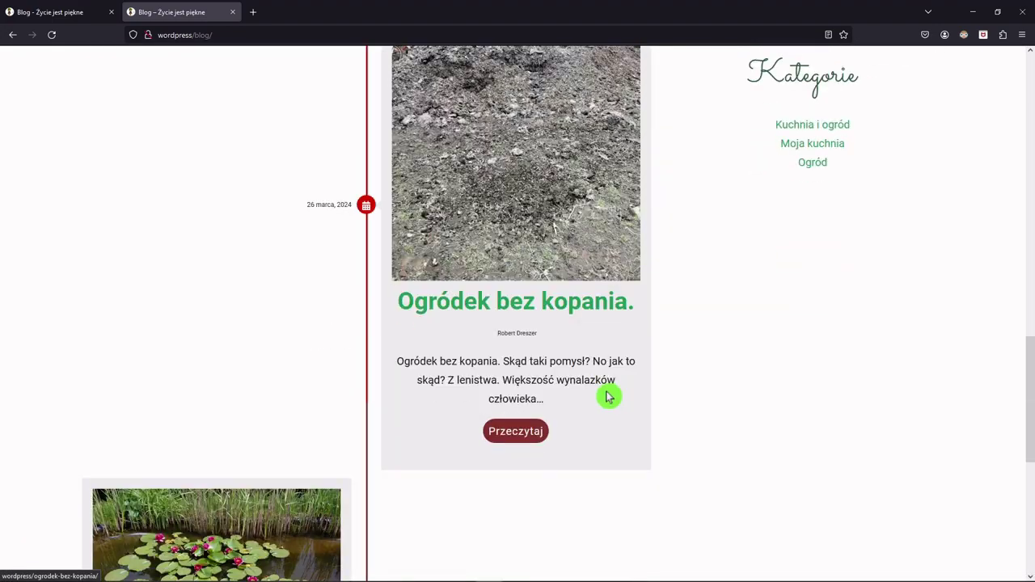
{"action": "scroll", "coordinate": [611, 396], "scroll_direction": "up", "scroll_amount": 15}
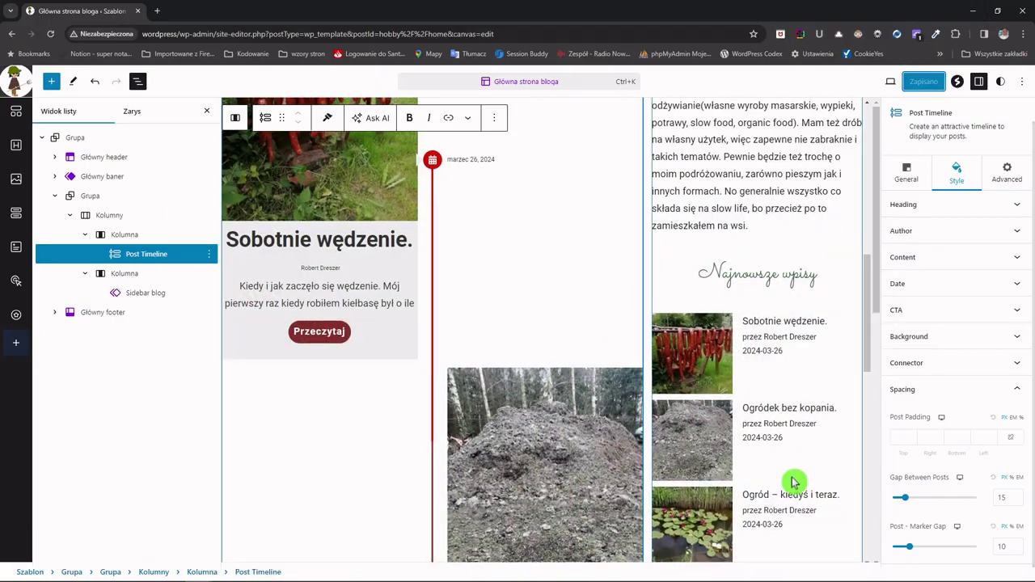
{"action": "scroll", "coordinate": [820, 422], "scroll_direction": "down", "scroll_amount": 8}
{"action": "scroll", "coordinate": [776, 404], "scroll_direction": "up", "scroll_amount": 5}
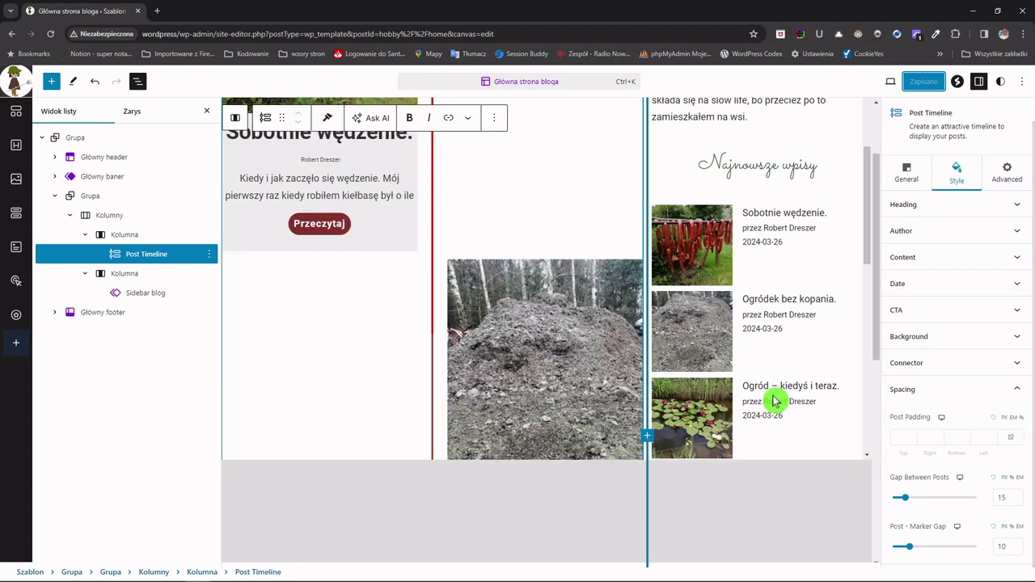
{"action": "scroll", "coordinate": [733, 482], "scroll_direction": "up", "scroll_amount": 3}
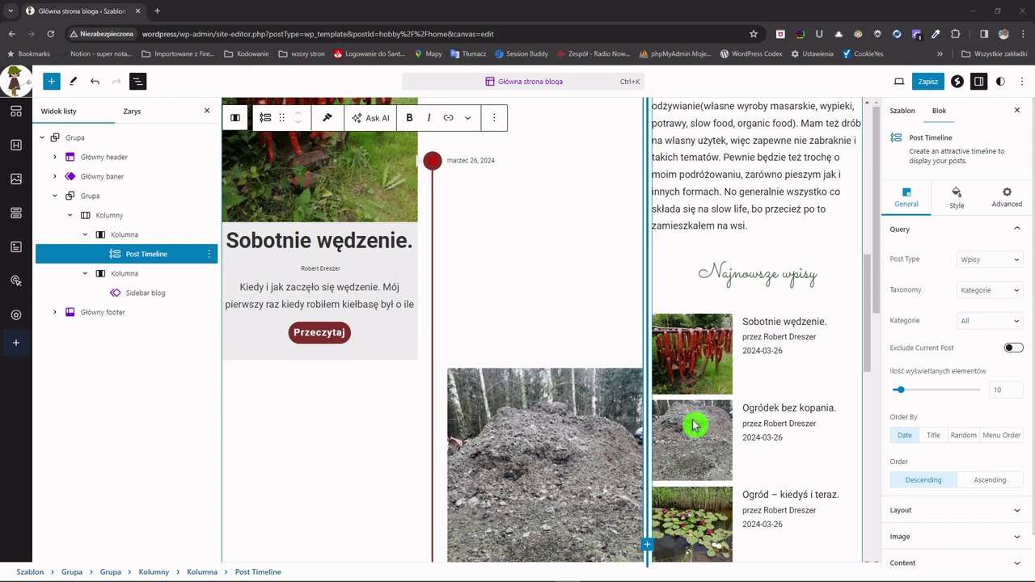
{"action": "scroll", "coordinate": [708, 432], "scroll_direction": "down", "scroll_amount": 3}
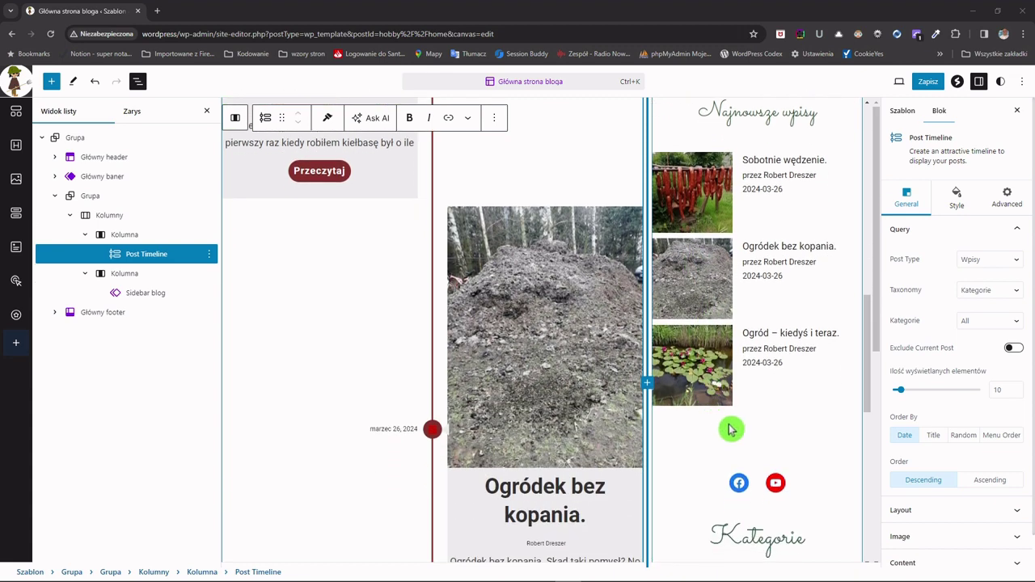
{"action": "scroll", "coordinate": [730, 429], "scroll_direction": "up", "scroll_amount": 2}
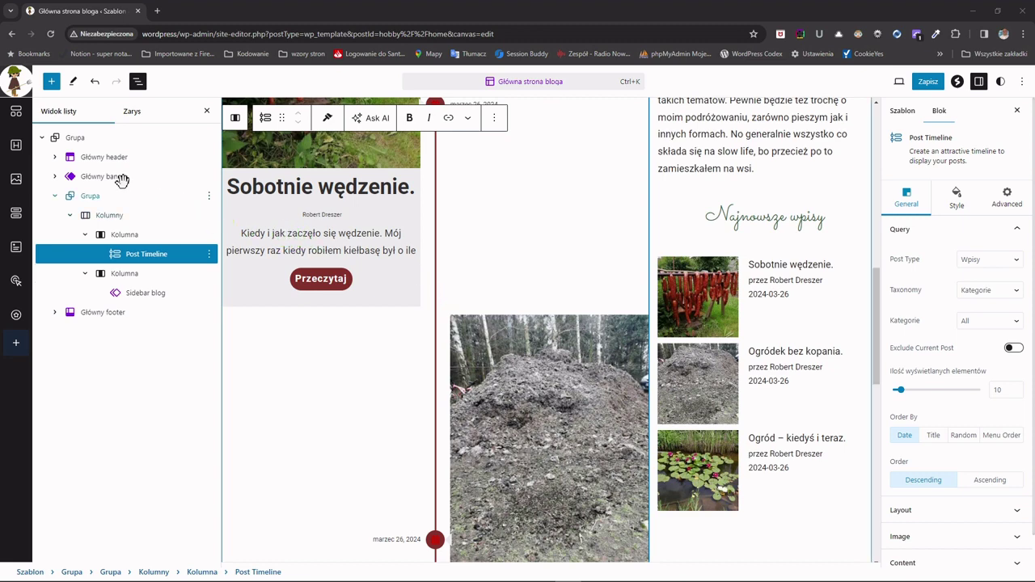
Check the HTML element setting in the advanced settings of the outermost Grupa block
{"action": "left_click", "coordinate": [70, 139]}
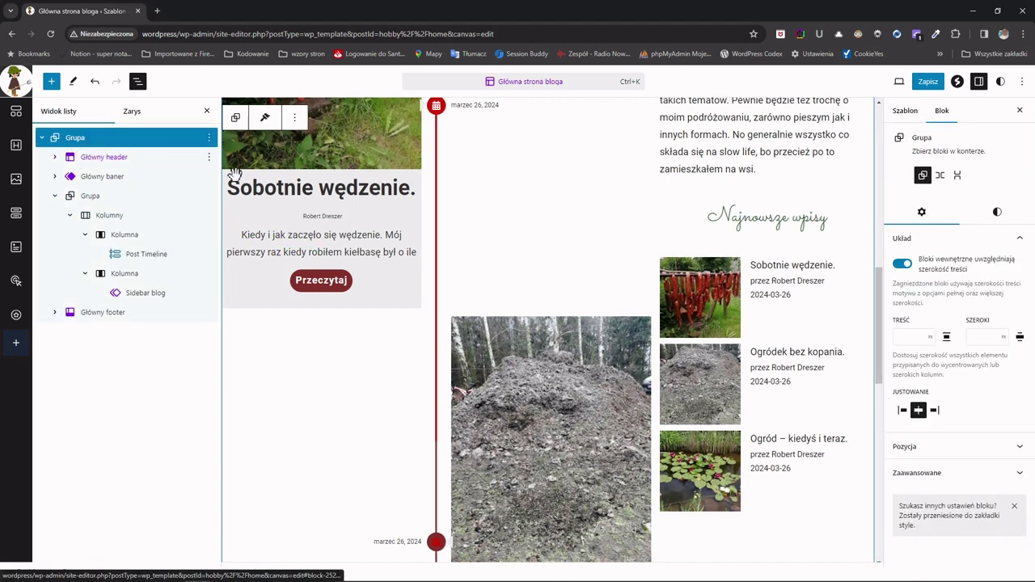
{"action": "left_click", "coordinate": [1018, 474]}
{"action": "scroll", "coordinate": [1018, 479], "scroll_direction": "down", "scroll_amount": 3}
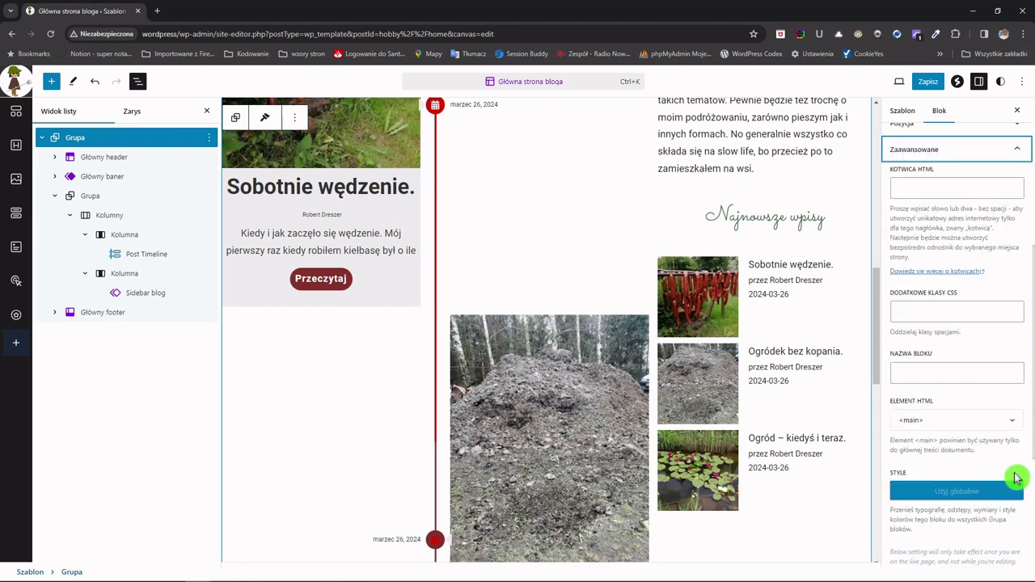
Check the HTML element setting in the advanced settings of the Główny header template part
{"action": "left_click", "coordinate": [81, 169]}
{"action": "left_click", "coordinate": [105, 158]}
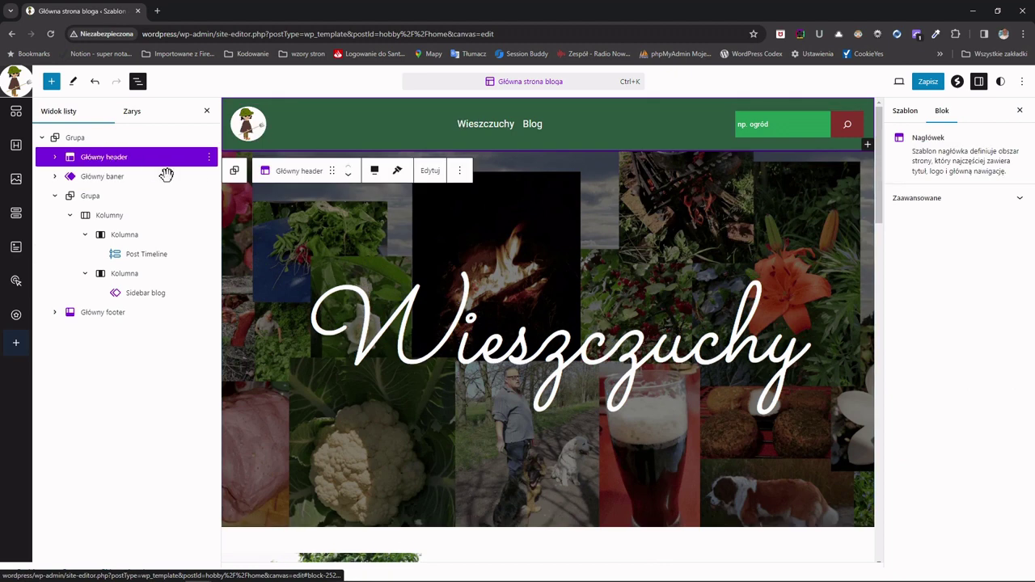
{"action": "left_click", "coordinate": [1017, 201]}
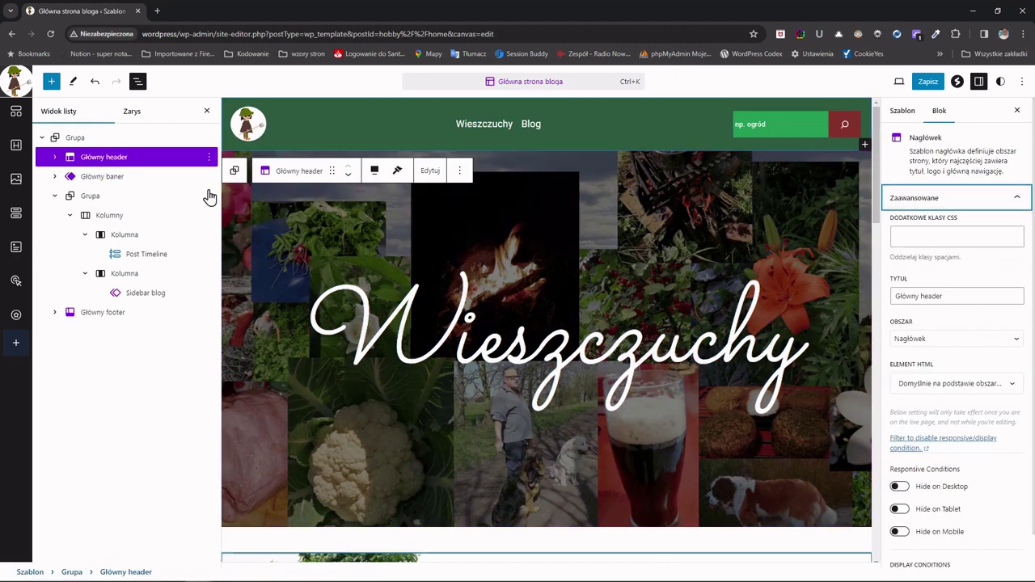
Set the HTML element of the Główny baner template part to <section>
{"action": "left_click", "coordinate": [108, 177]}
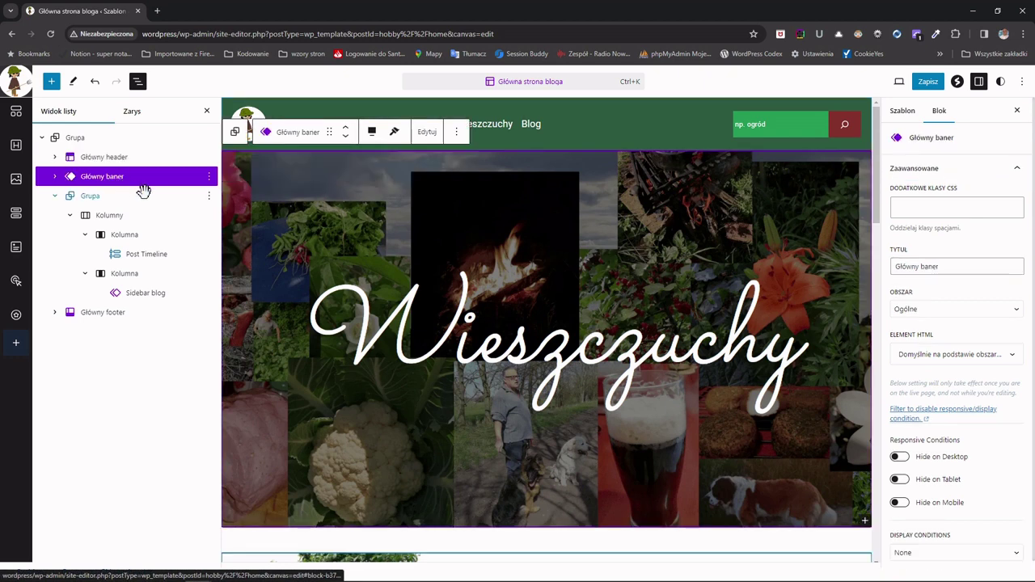
{"action": "scroll", "coordinate": [942, 464], "scroll_direction": "down", "scroll_amount": 1}
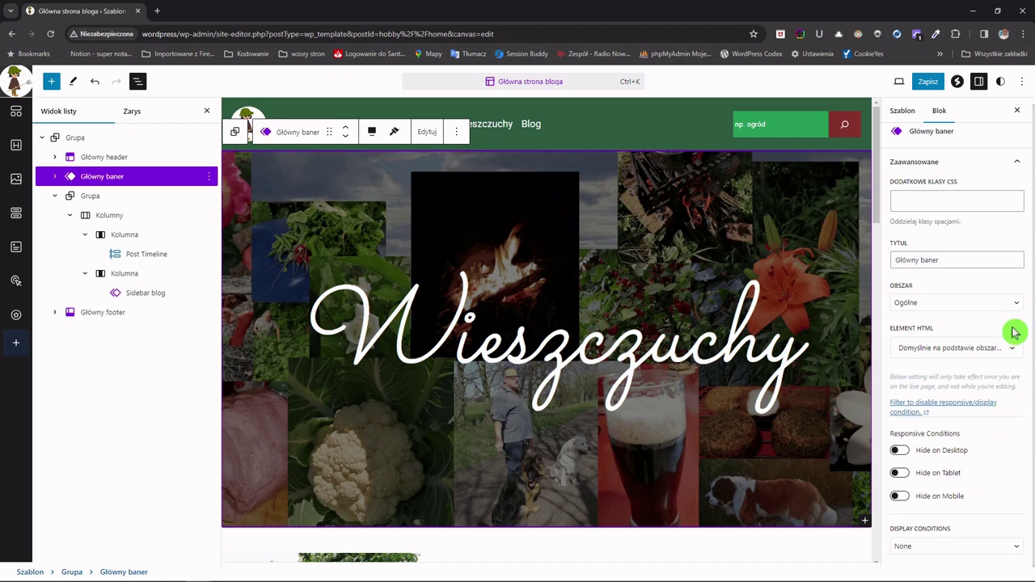
{"action": "left_click", "coordinate": [1016, 354]}
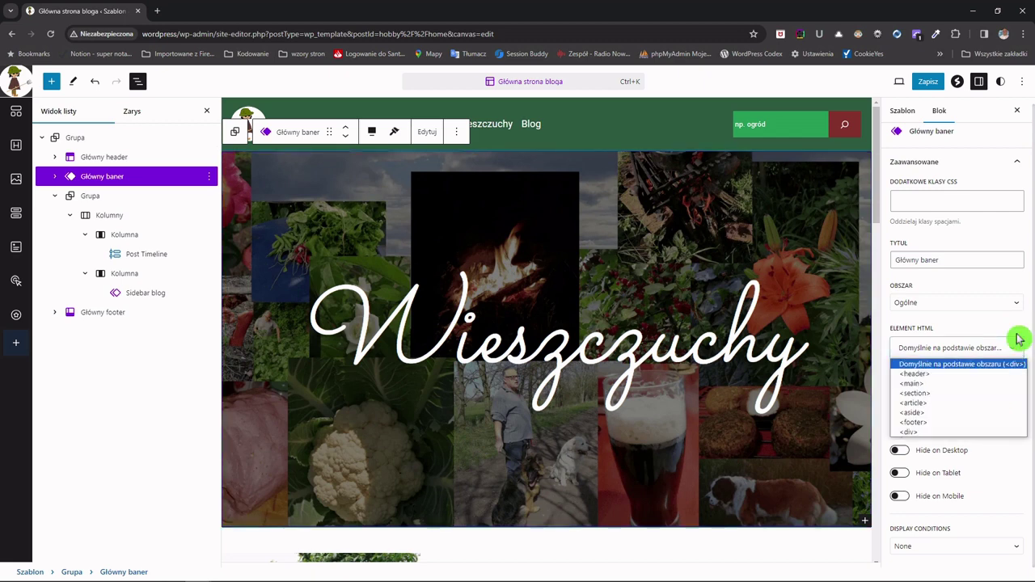
{"action": "left_click", "coordinate": [930, 399]}
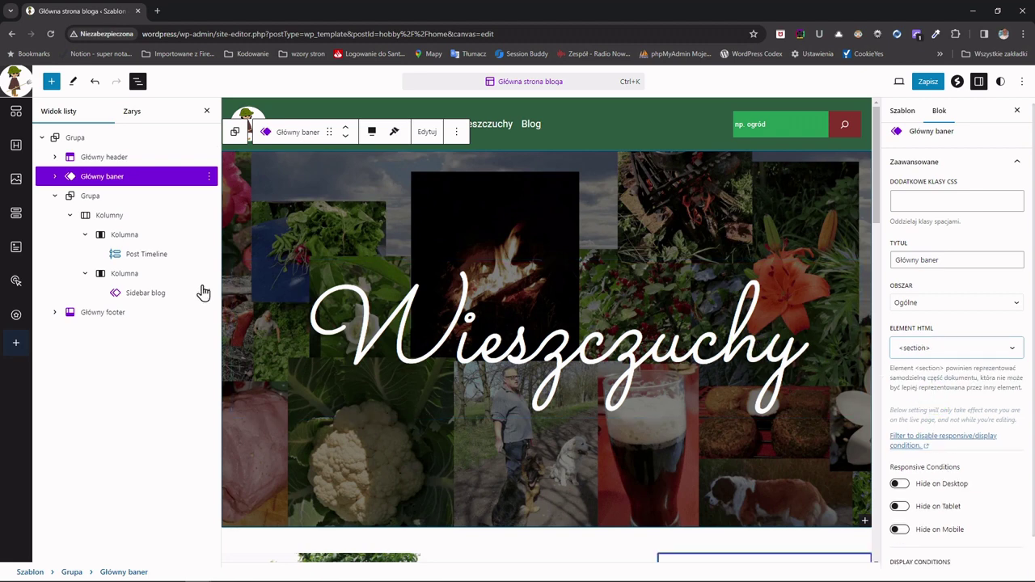
Set the HTML element of the inner Grupa block that holds the columns to <section>
{"action": "left_click", "coordinate": [85, 197]}
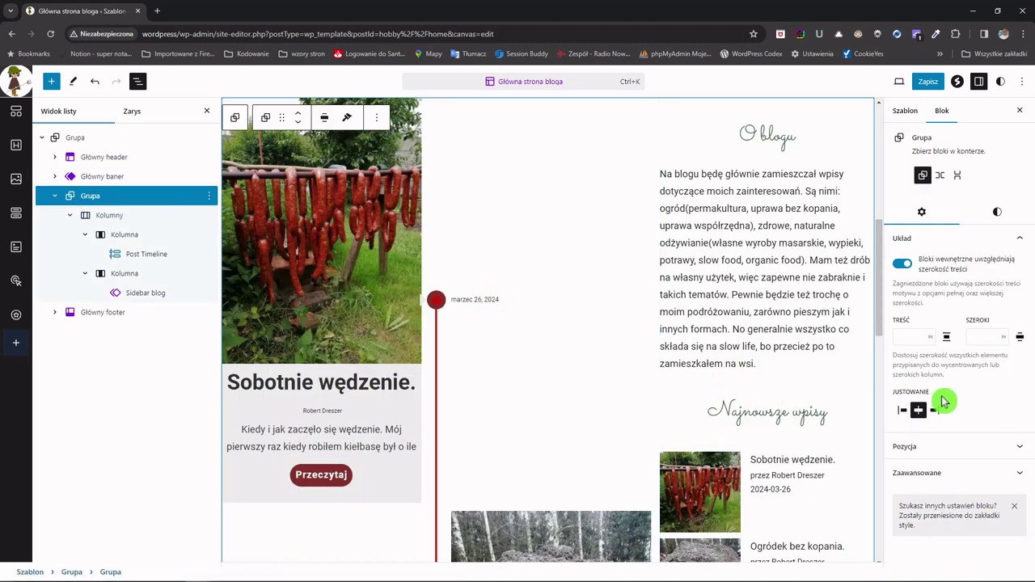
{"action": "left_click", "coordinate": [1014, 477]}
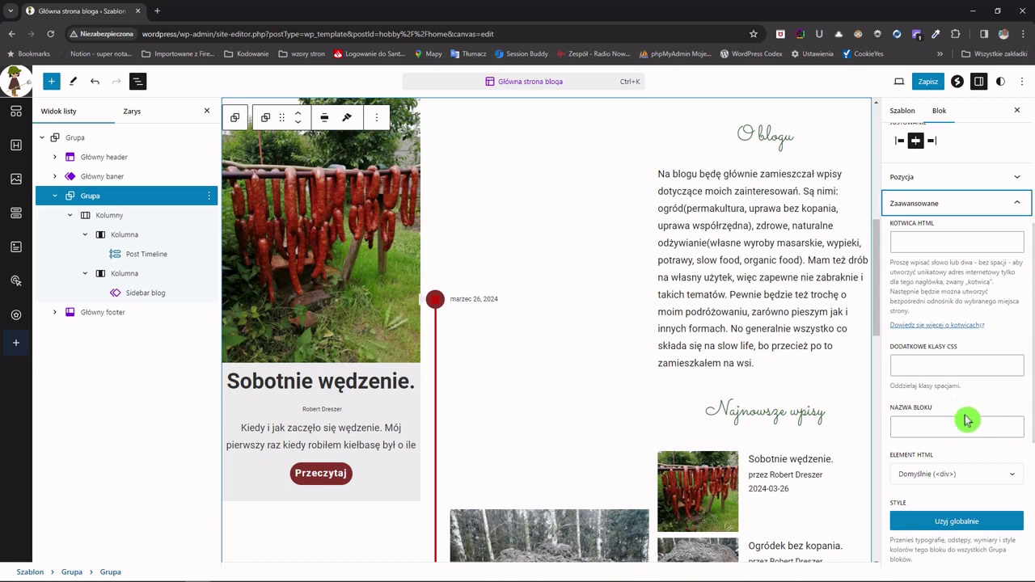
{"action": "left_click", "coordinate": [956, 475]}
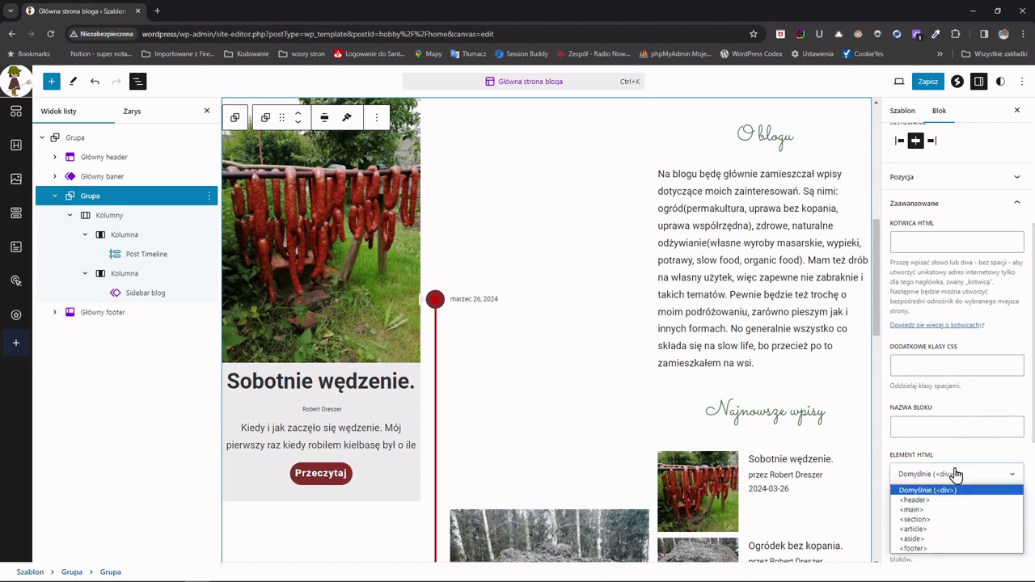
{"action": "left_click", "coordinate": [945, 520]}
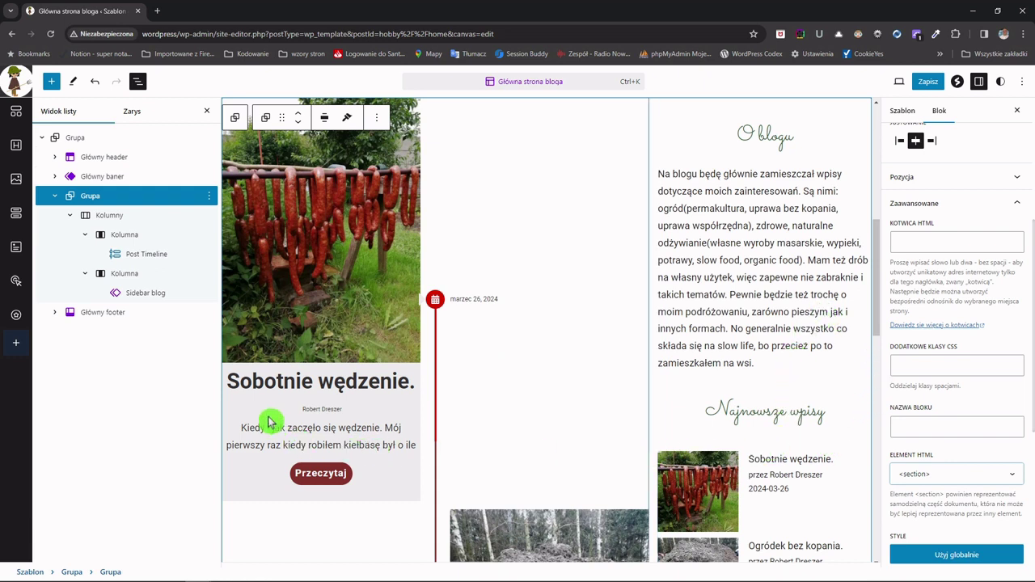
Look for an HTML element setting on the Sidebar blog pattern and in the advanced settings of its Kolumna block
{"action": "left_click", "coordinate": [138, 292]}
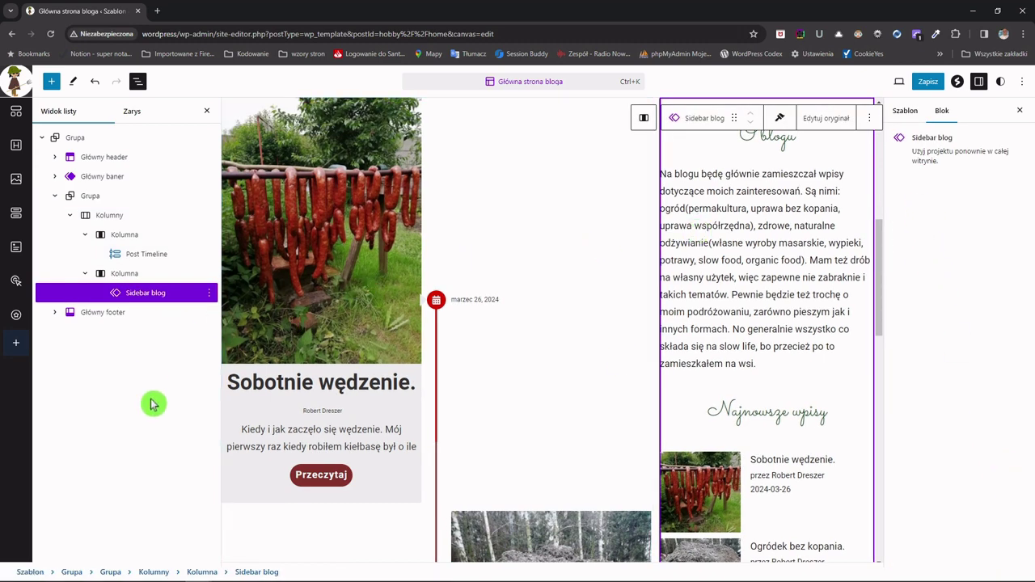
{"action": "left_click", "coordinate": [109, 274]}
{"action": "left_click", "coordinate": [1016, 361]}
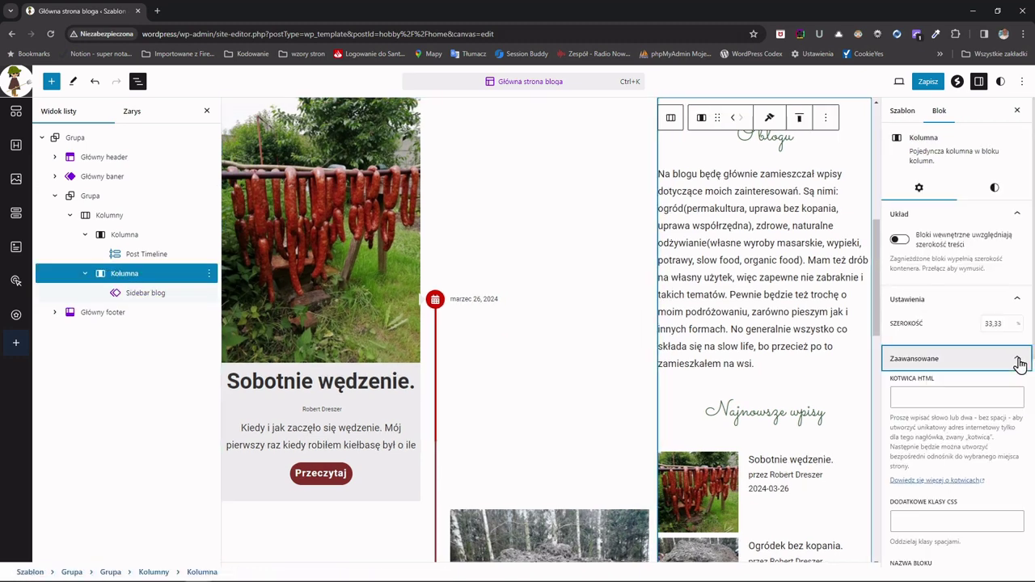
{"action": "scroll", "coordinate": [1019, 424], "scroll_direction": "down", "scroll_amount": 5}
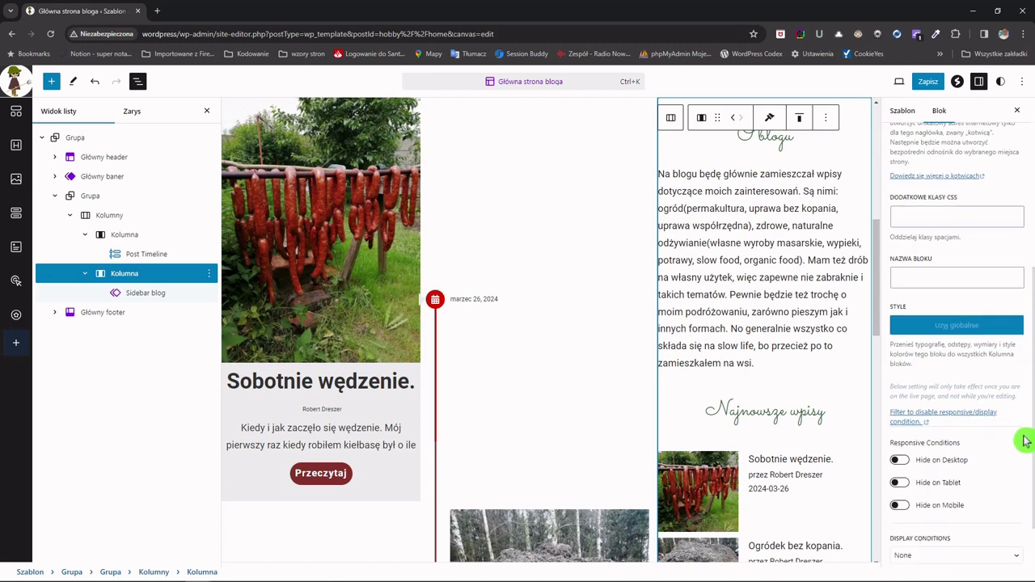
{"action": "scroll", "coordinate": [1023, 440], "scroll_direction": "up", "scroll_amount": 5}
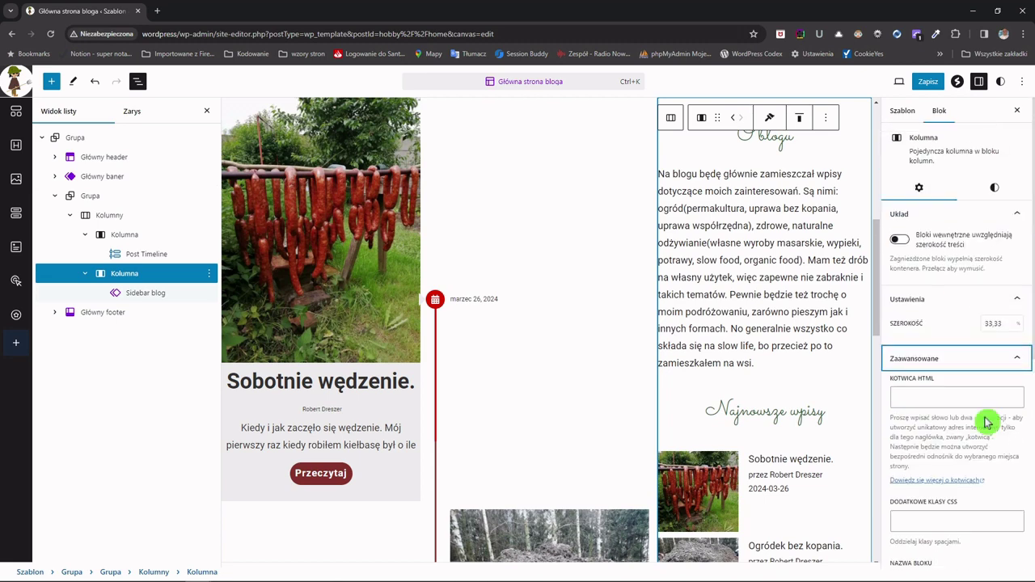
{"action": "left_click", "coordinate": [87, 197]}
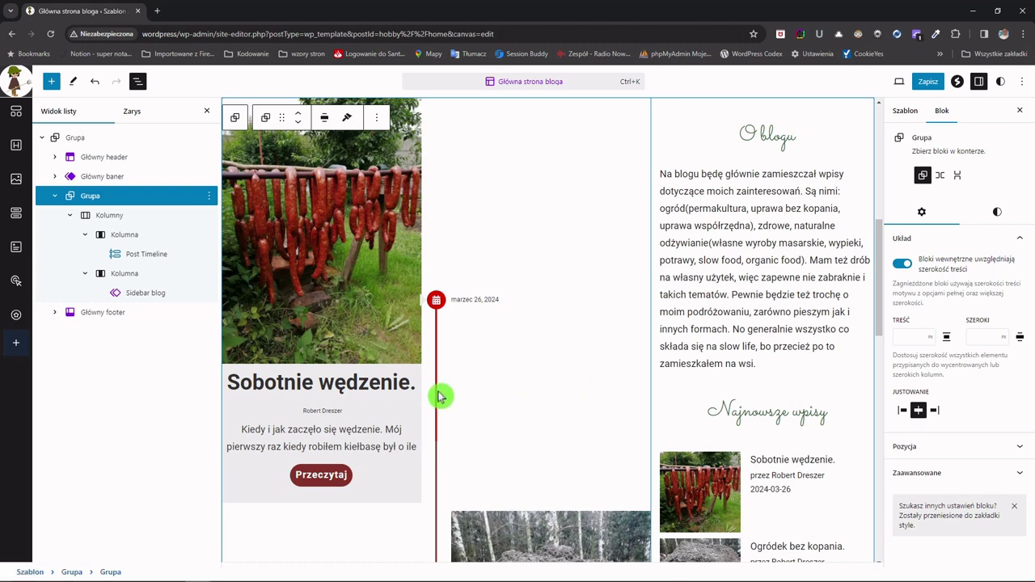
Check the HTML element setting of the Główny footer template part and save the Główna strona bloga template
{"action": "left_click", "coordinate": [89, 315]}
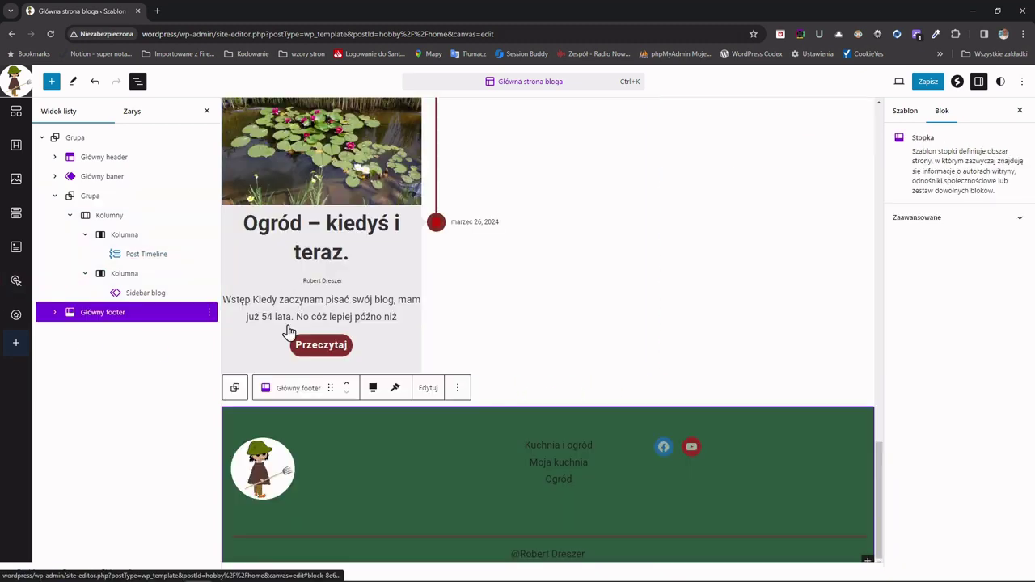
{"action": "left_click", "coordinate": [1017, 220]}
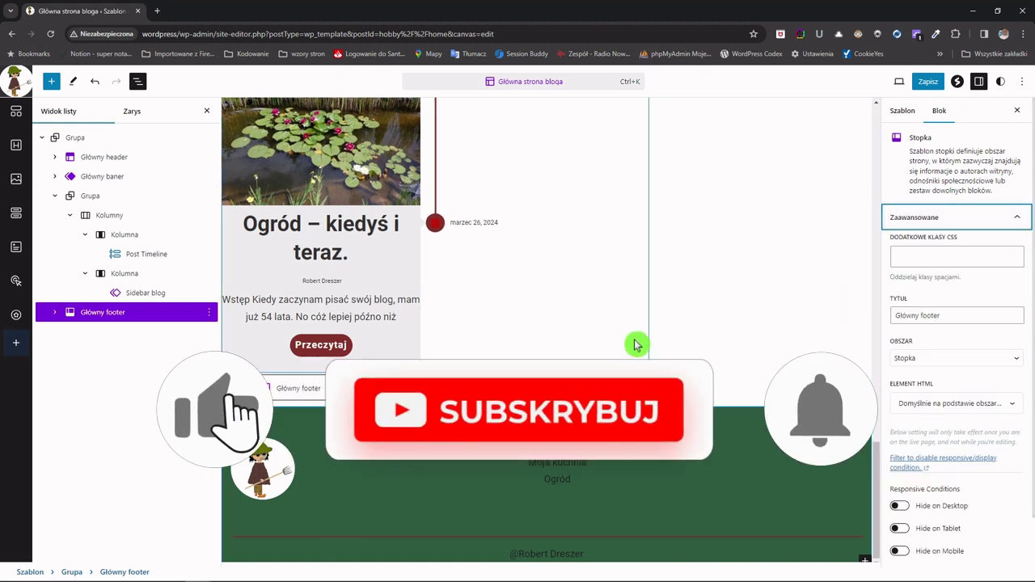
{"action": "left_click", "coordinate": [1022, 408]}
{"action": "left_click", "coordinate": [1020, 408]}
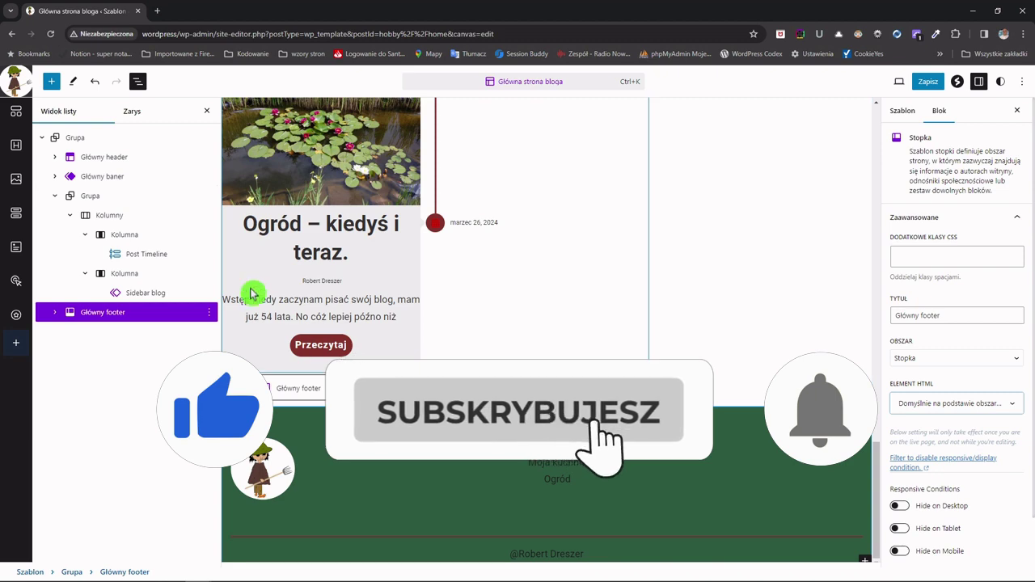
{"action": "left_click", "coordinate": [926, 82]}
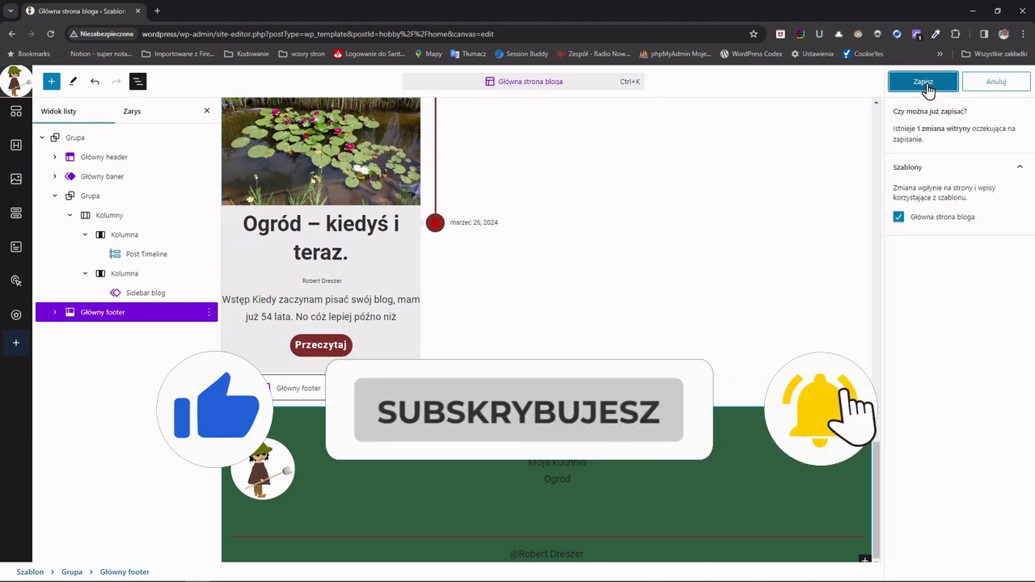
{"action": "left_click", "coordinate": [919, 84]}
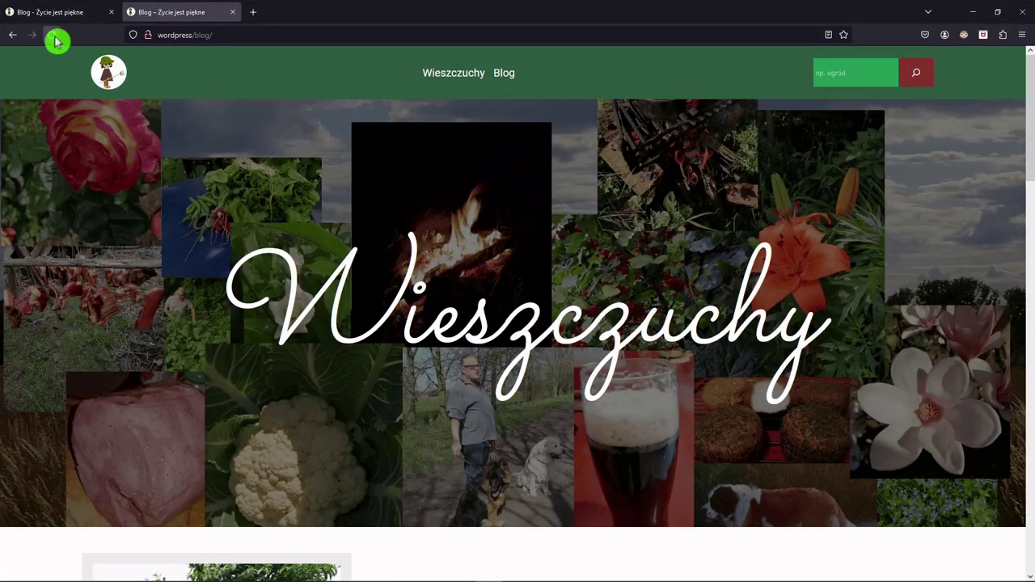
Switch to Firefox, reload the published blog page and look through it down to the footer
{"action": "left_click", "coordinate": [53, 36]}
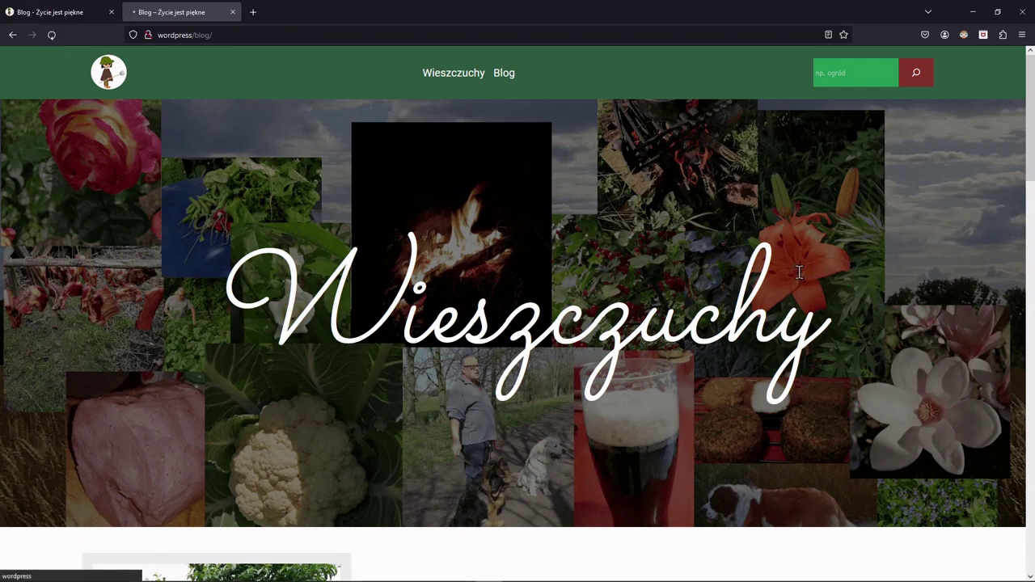
{"action": "scroll", "coordinate": [796, 273], "scroll_direction": "down", "scroll_amount": 10}
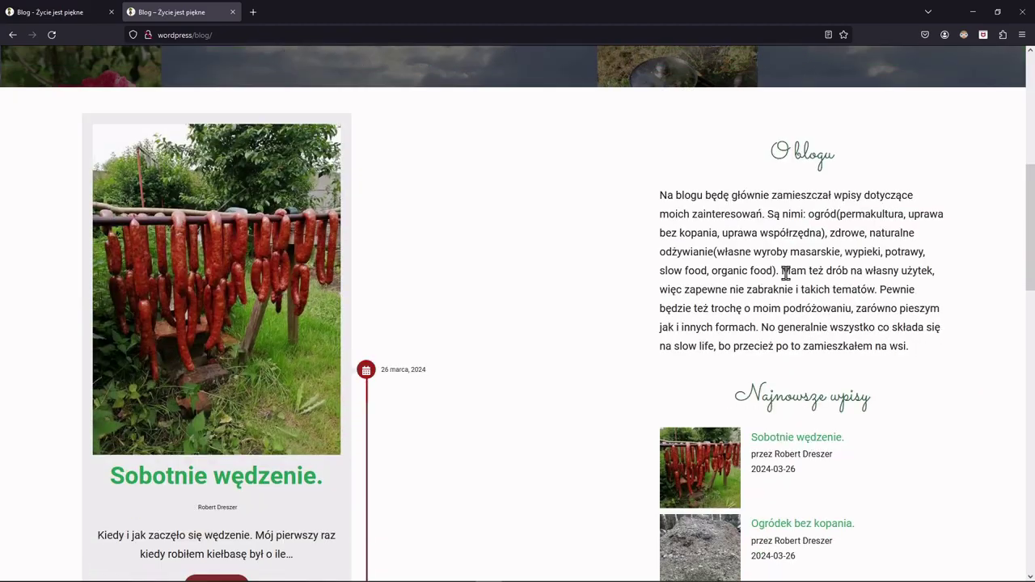
{"action": "scroll", "coordinate": [784, 279], "scroll_direction": "down", "scroll_amount": 10}
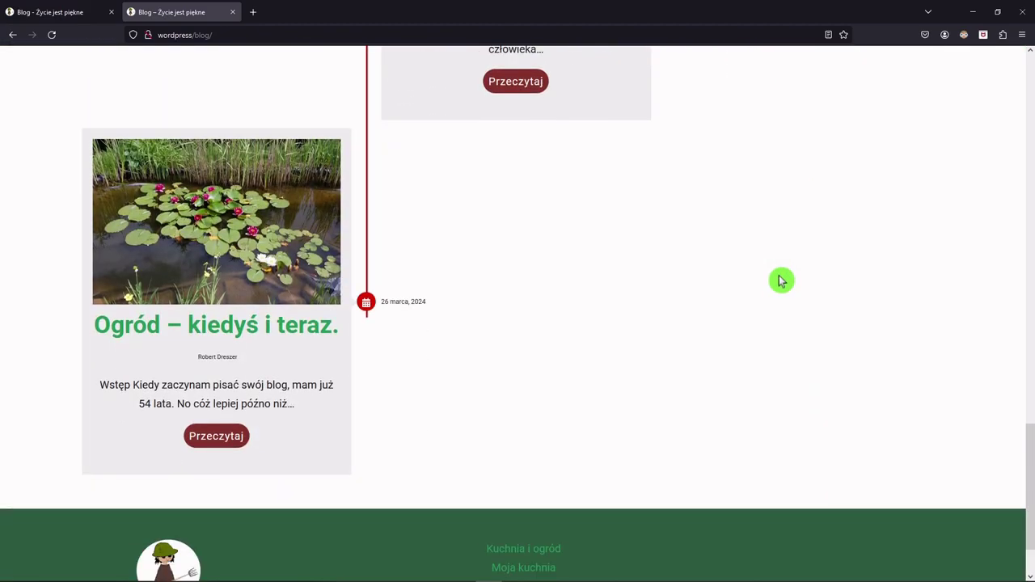
Inspect the blog page's HTML inside the wp-site-blocks div and its main element, close the developer tools and return to the template editor
{"action": "key", "text": "F12"}
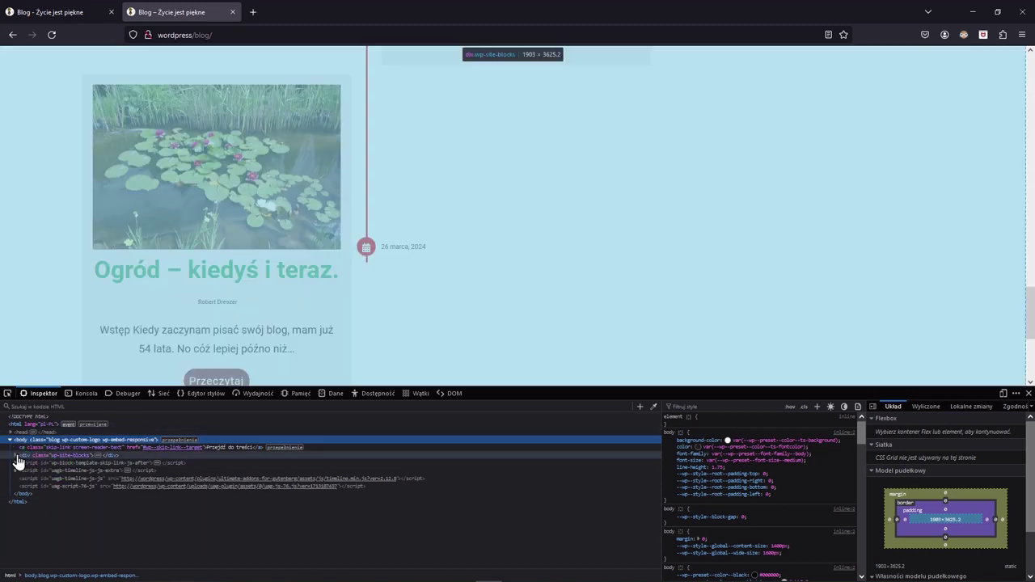
{"action": "left_click", "coordinate": [16, 455]}
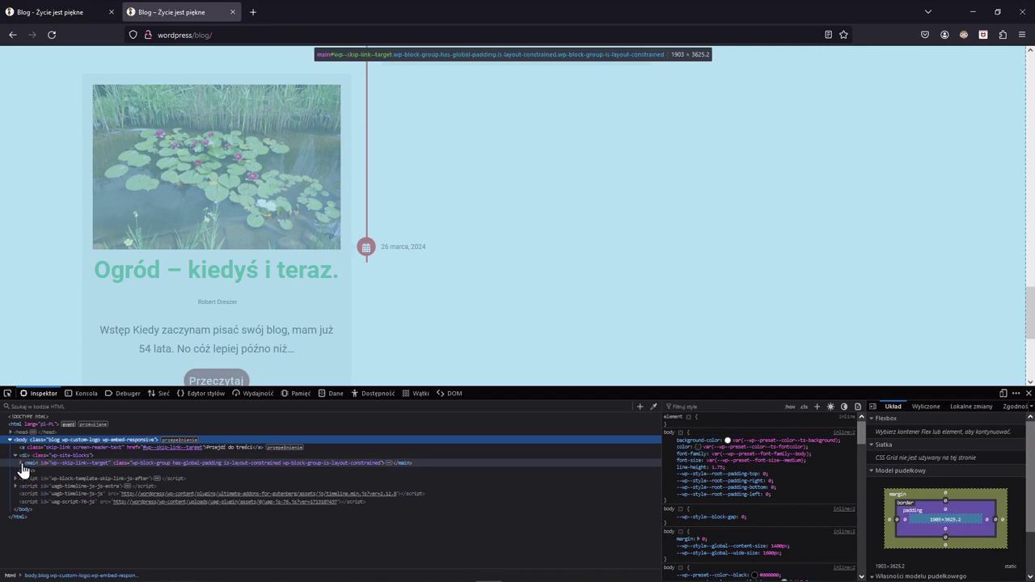
{"action": "left_click", "coordinate": [21, 463]}
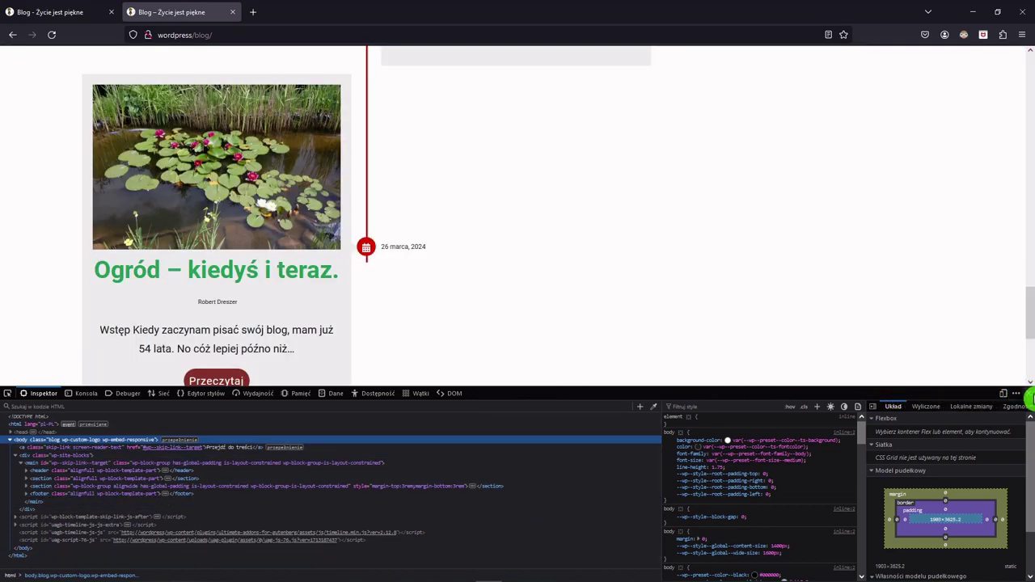
{"action": "left_click", "coordinate": [1029, 394]}
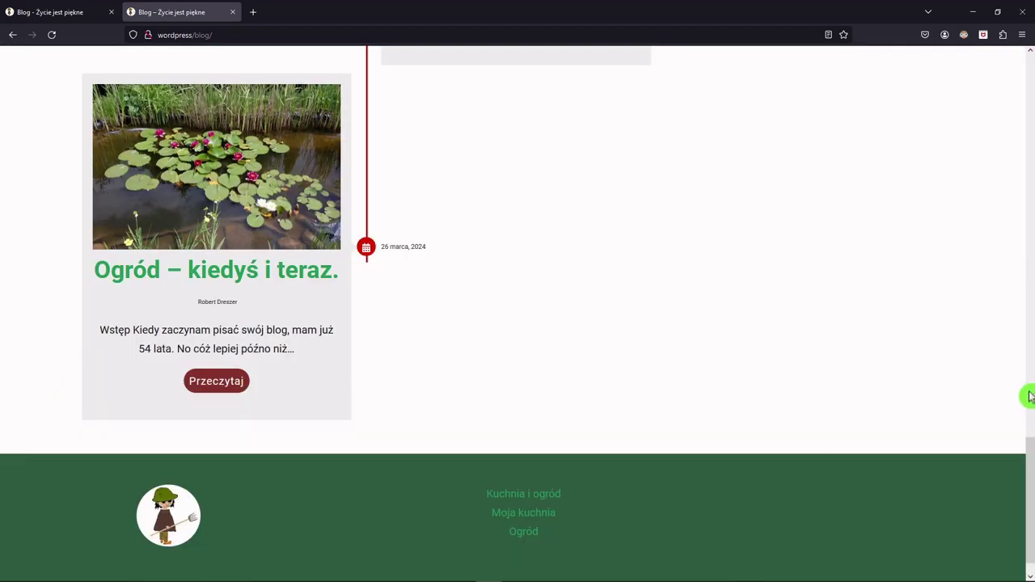
{"action": "left_click", "coordinate": [974, 12]}
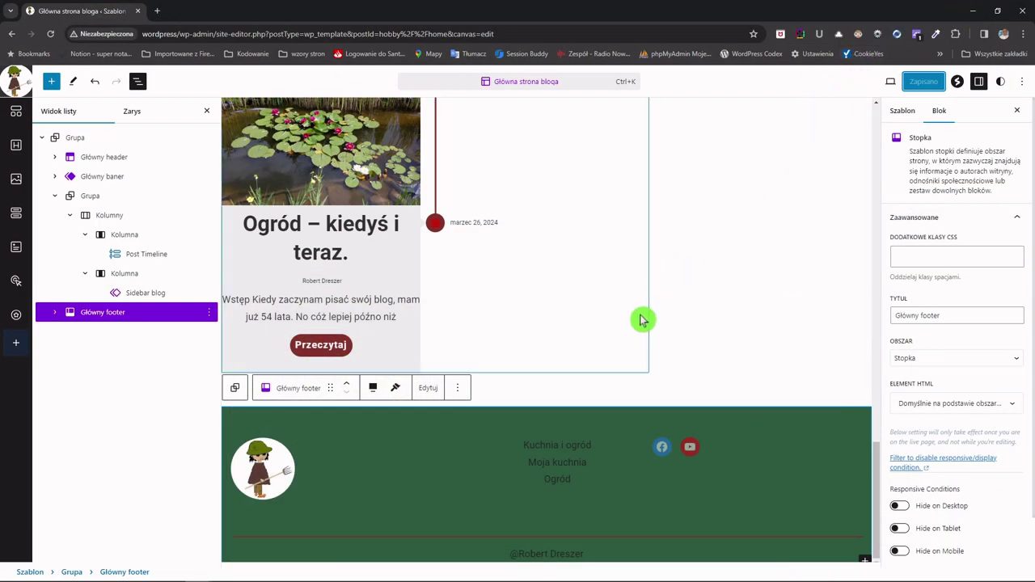